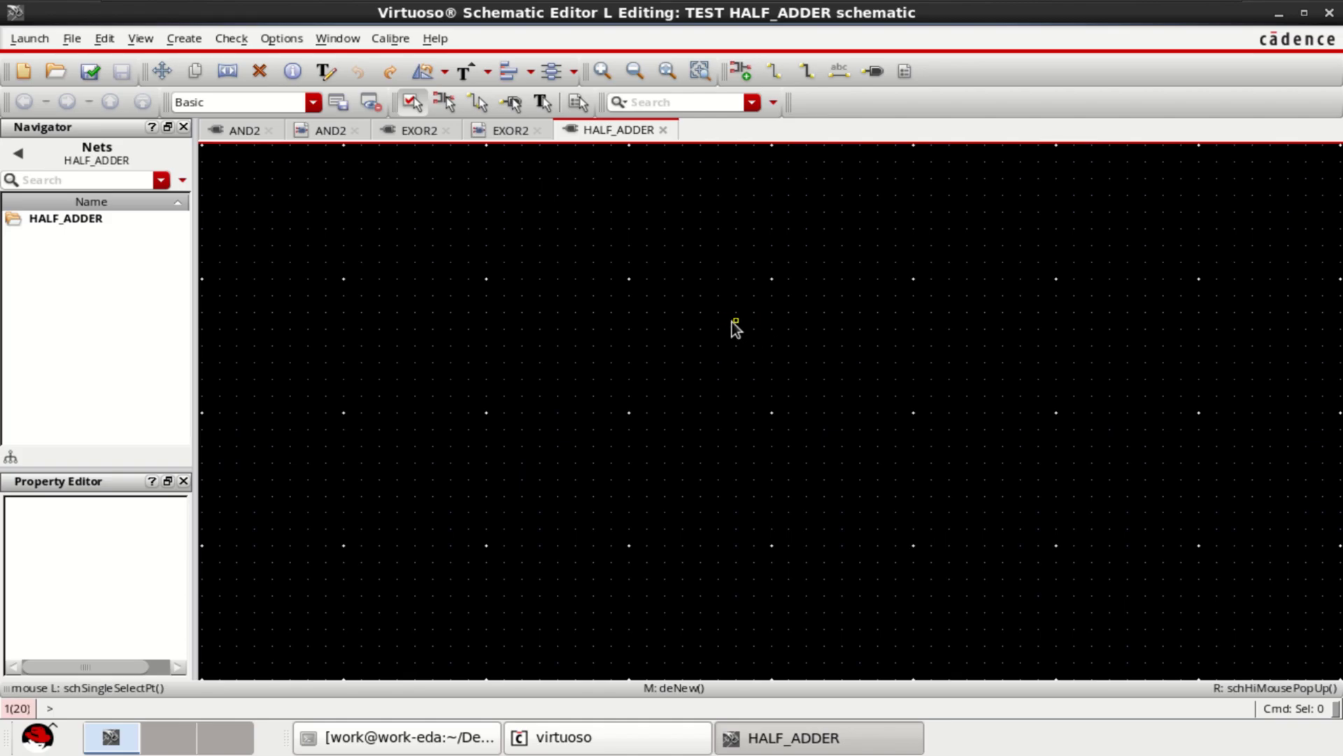
Review the schematic and symbol views of AND2 and EXOR2, and return to the HALF_ADDER schematic.
{"action": "left_click", "coordinate": [240, 130]}
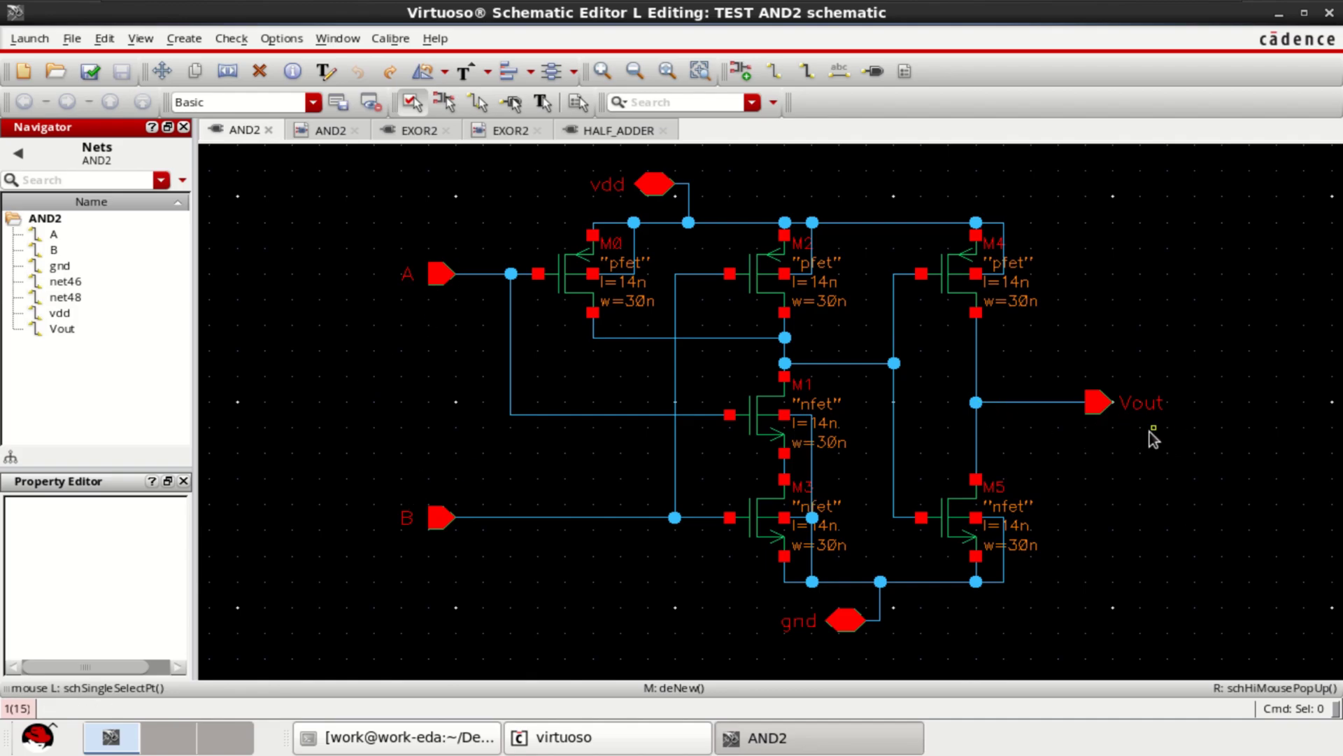
{"action": "left_click", "coordinate": [323, 131]}
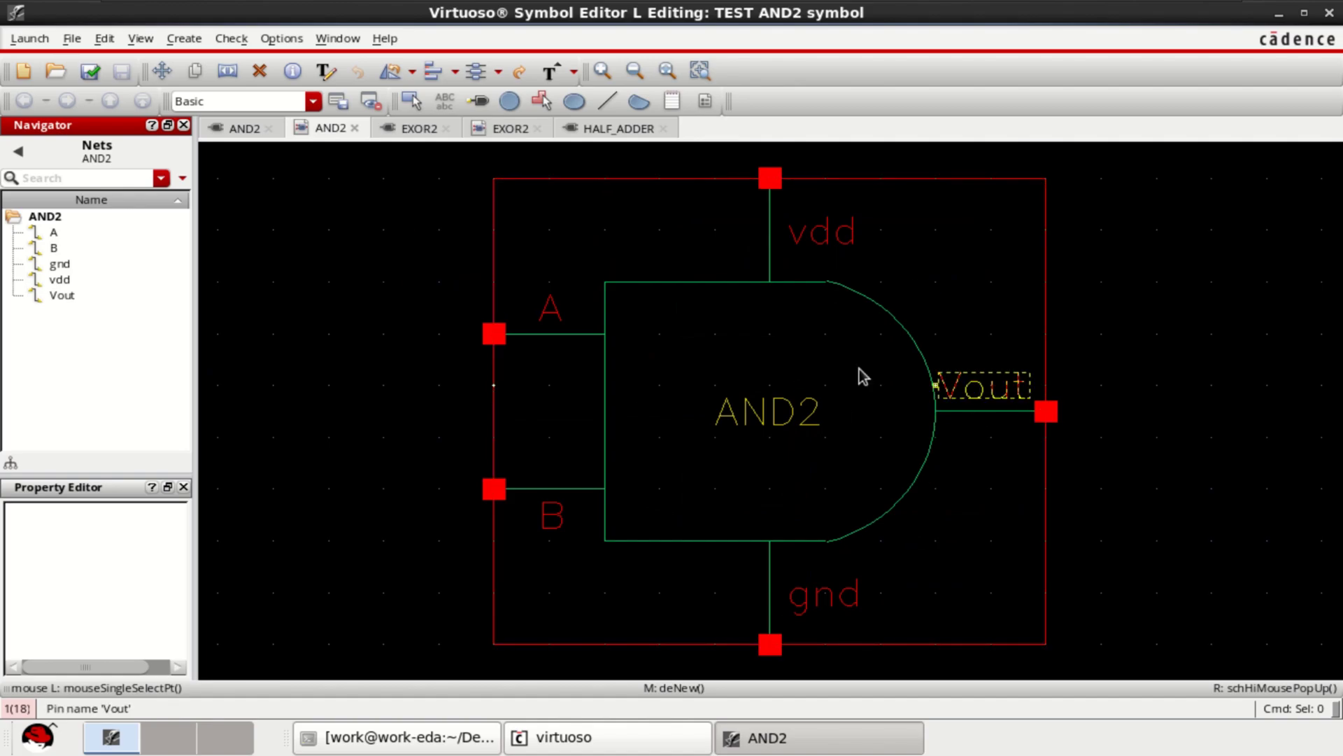
{"action": "left_click", "coordinate": [412, 131]}
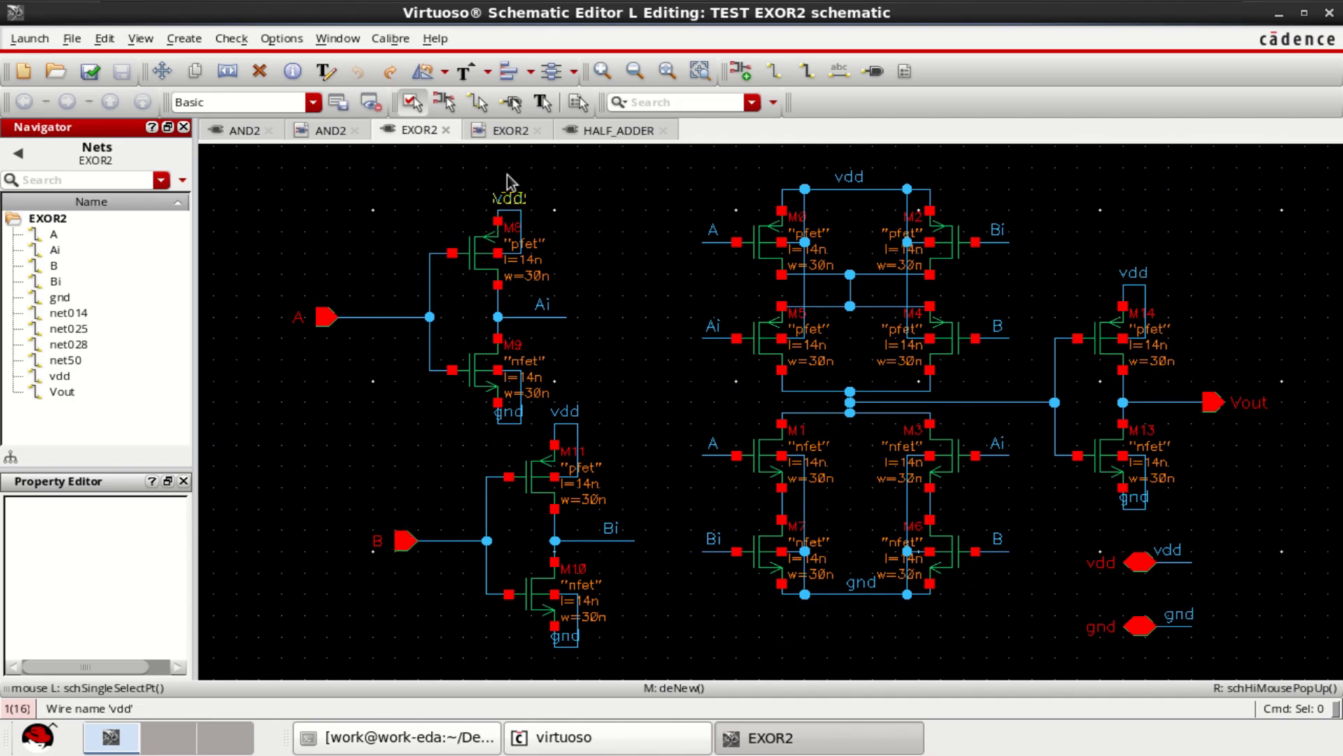
{"action": "left_click", "coordinate": [512, 132]}
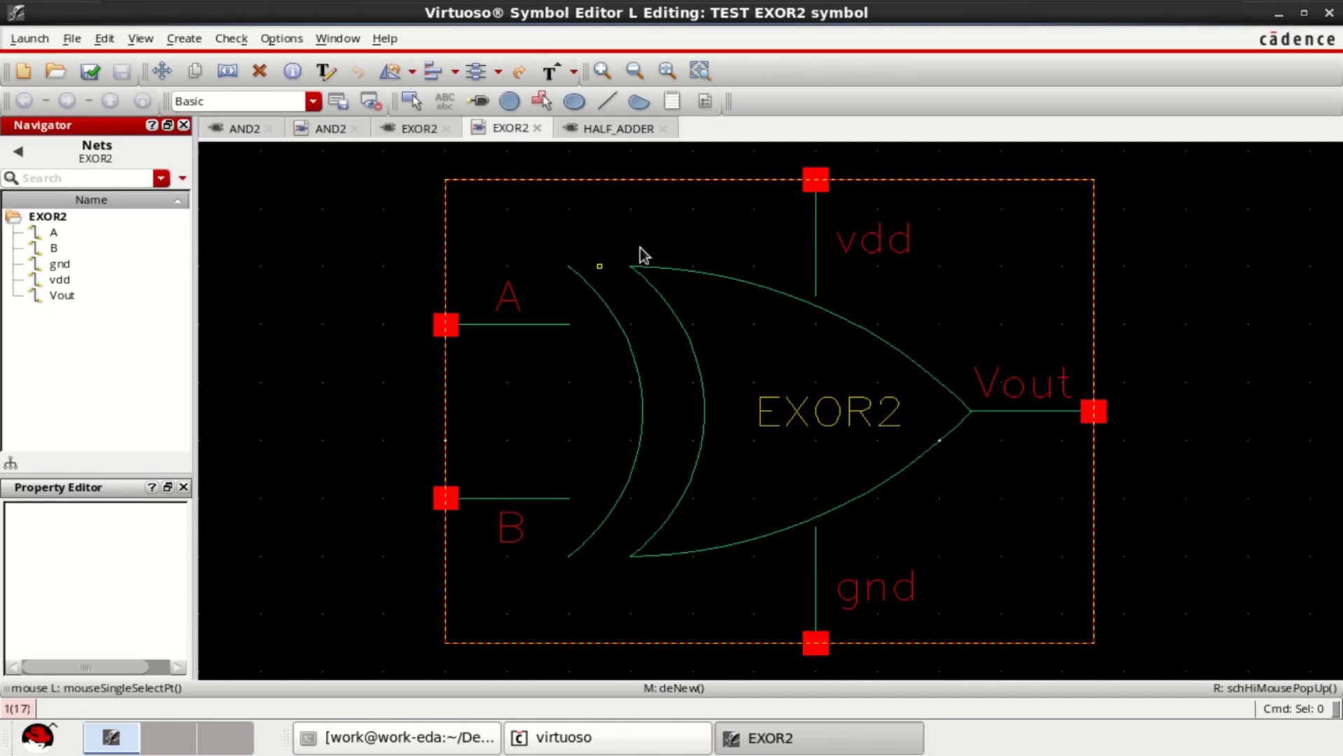
{"action": "left_click", "coordinate": [608, 135]}
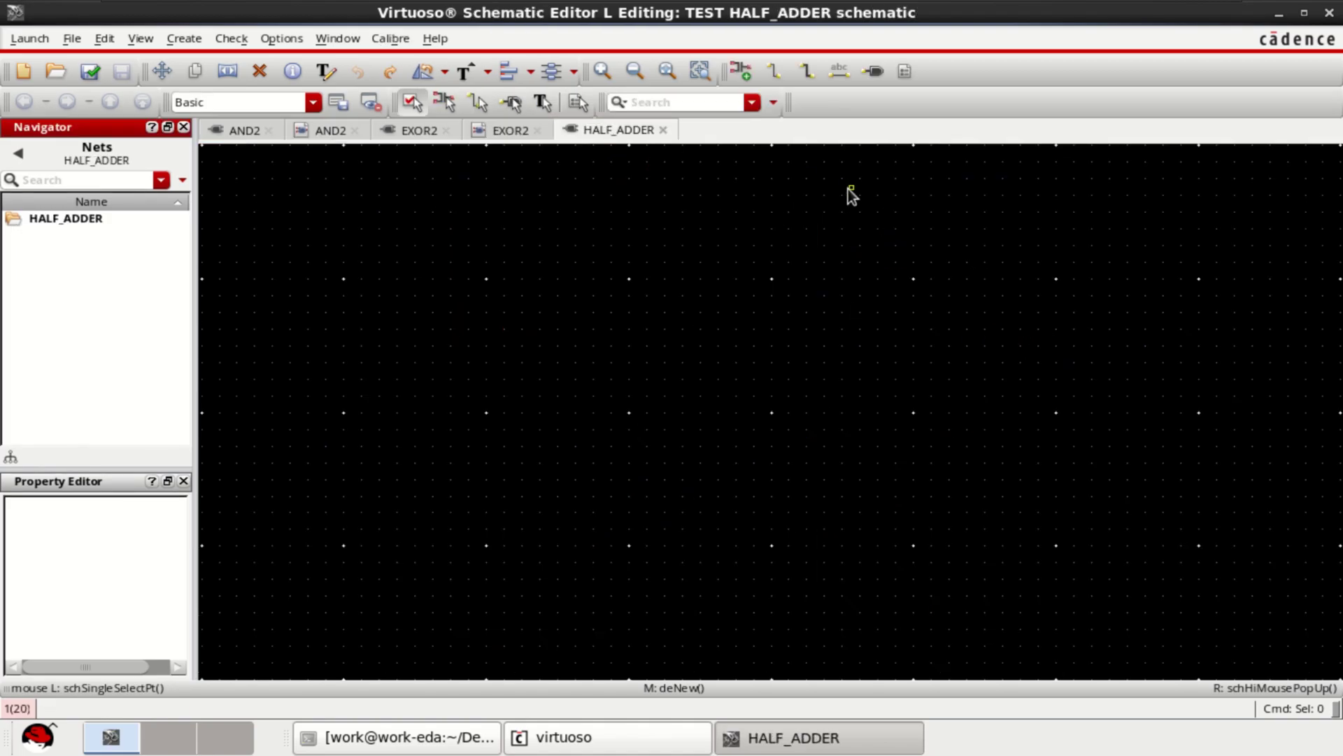
Place one EXOR2 symbol from the TEST library in the upper middle of the HALF_ADDER schematic.
{"action": "left_click", "coordinate": [745, 70]}
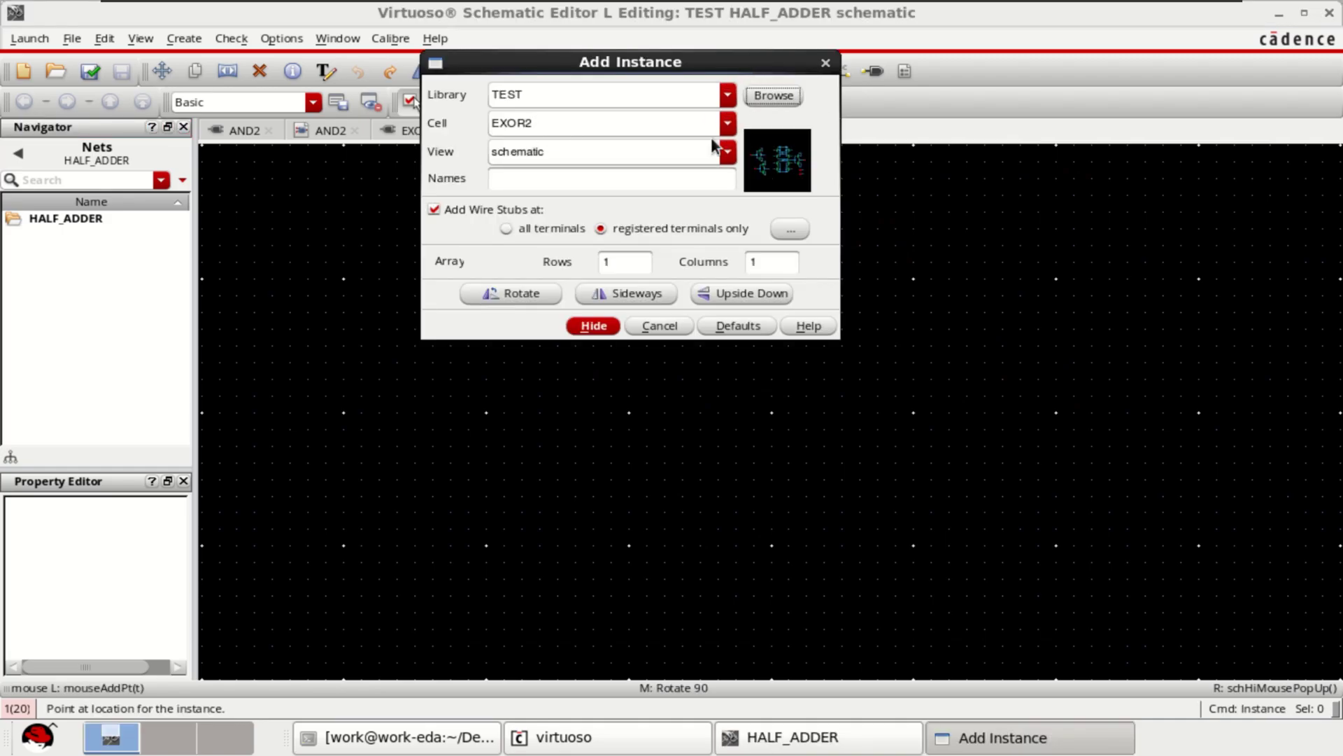
{"action": "left_click_drag", "start_coordinate": [585, 65], "coordinate": [569, 105]}
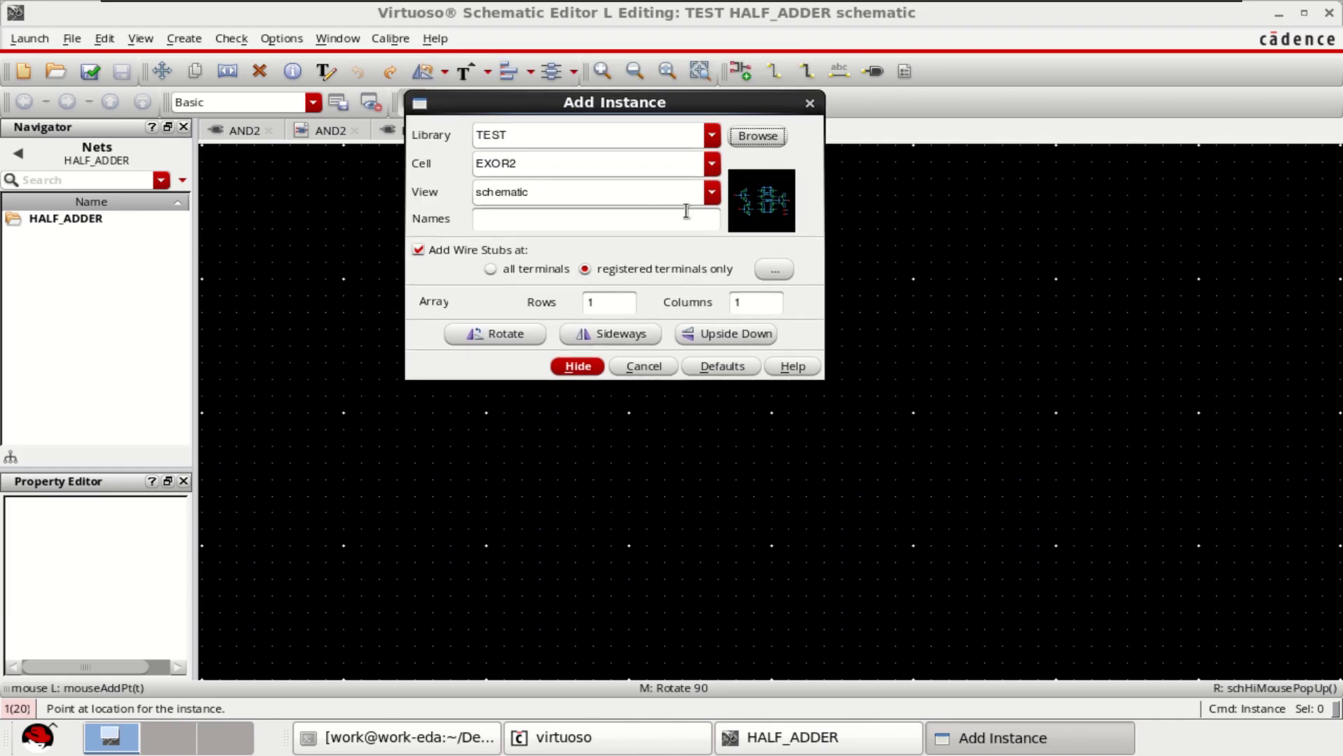
{"action": "left_click", "coordinate": [713, 193]}
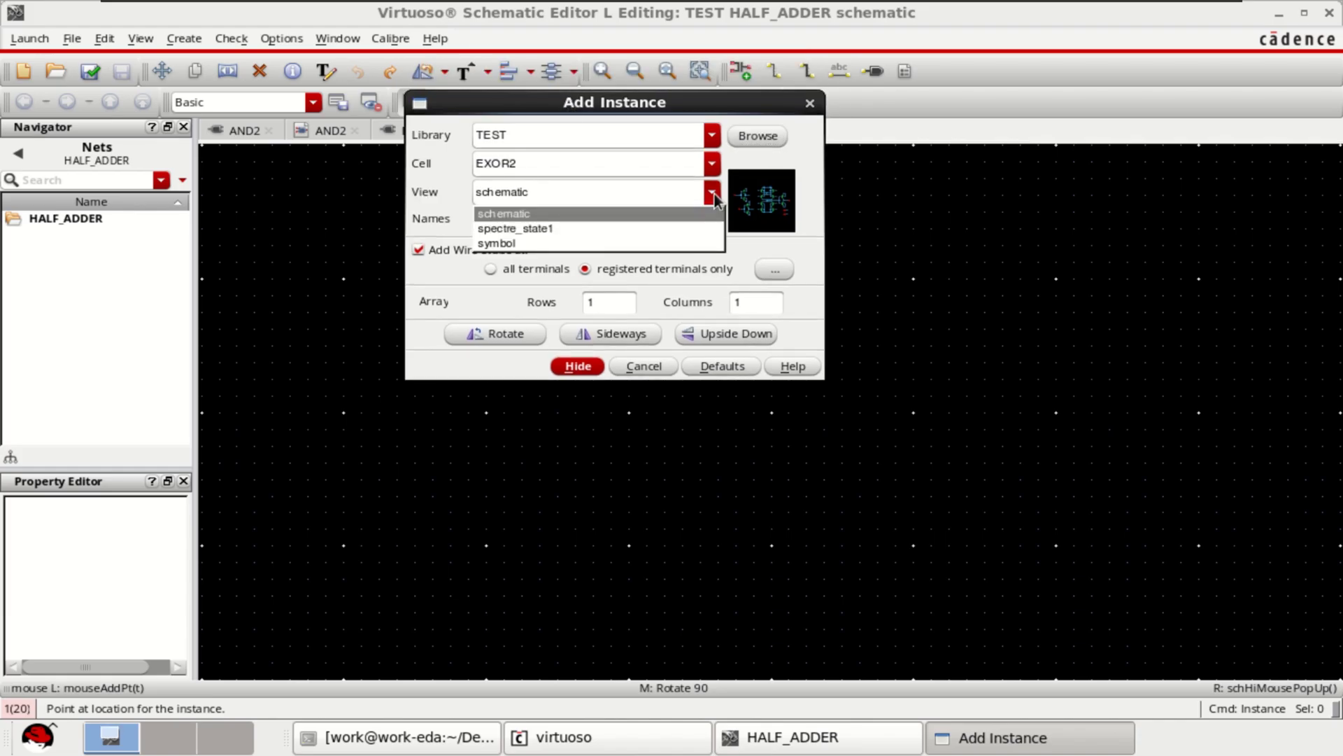
{"action": "left_click", "coordinate": [556, 239]}
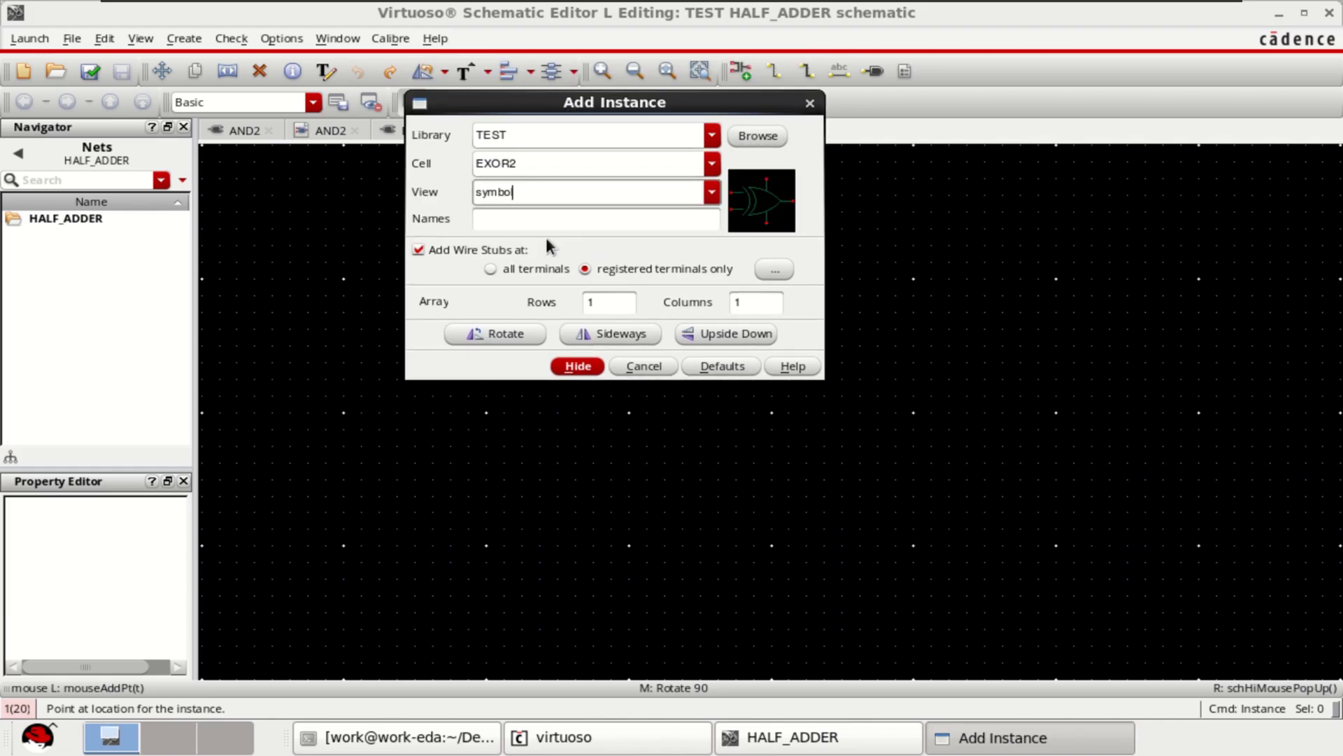
{"action": "left_click", "coordinate": [582, 368]}
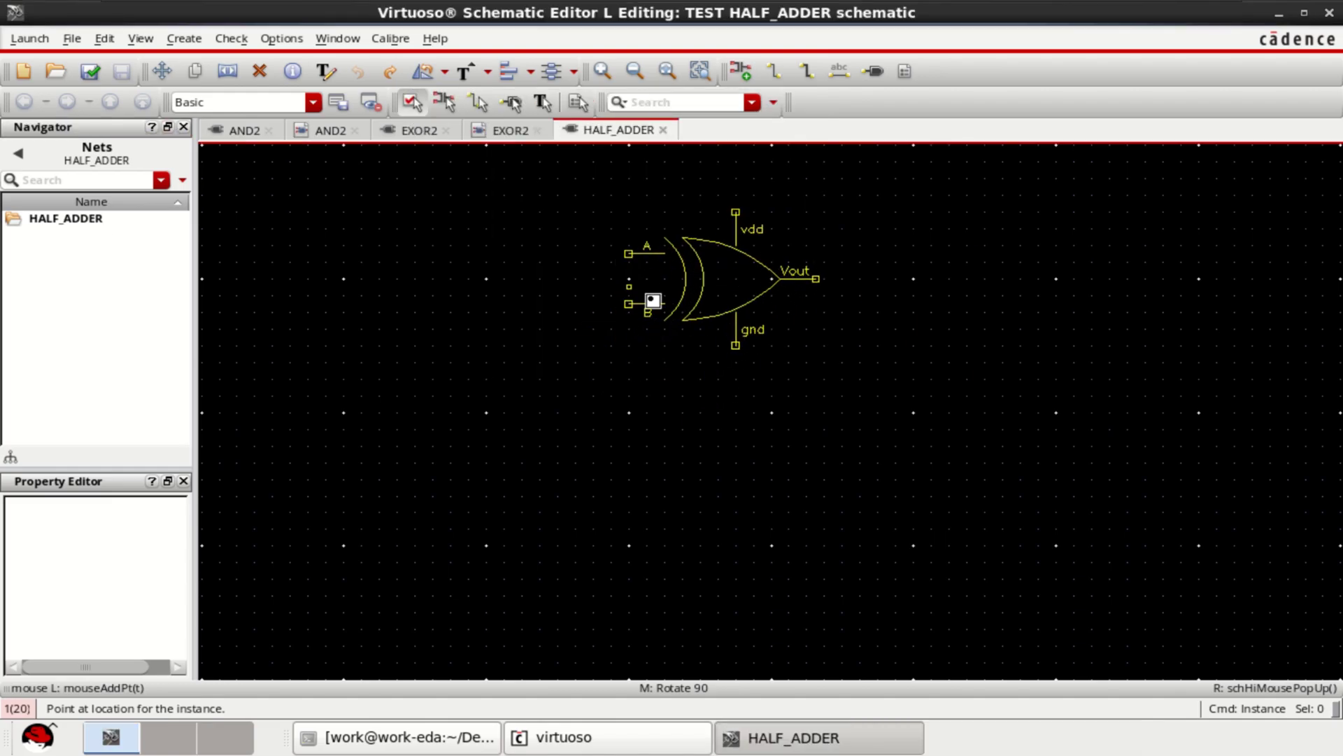
{"action": "left_click", "coordinate": [653, 301]}
{"action": "key", "text": "Escape"}
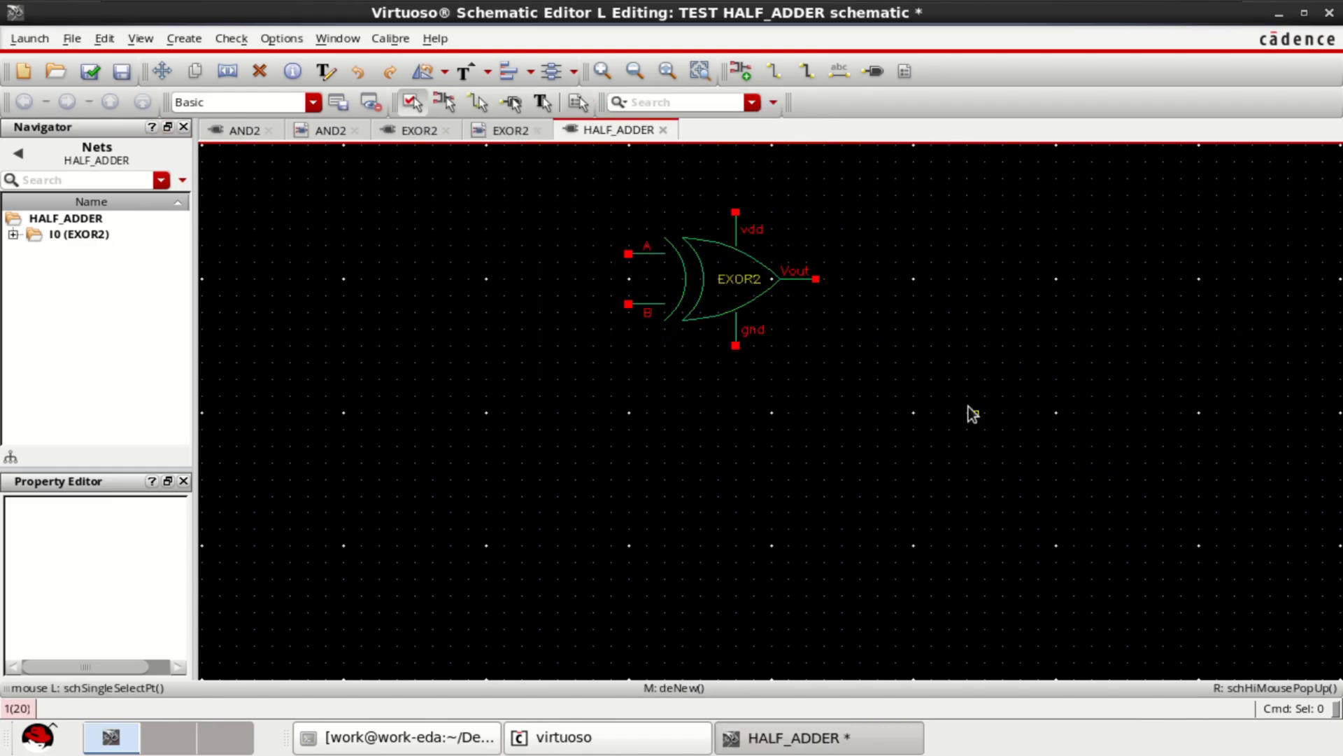
Place one AND2 symbol from the TEST library below the EXOR2 gate.
{"action": "left_click", "coordinate": [742, 70]}
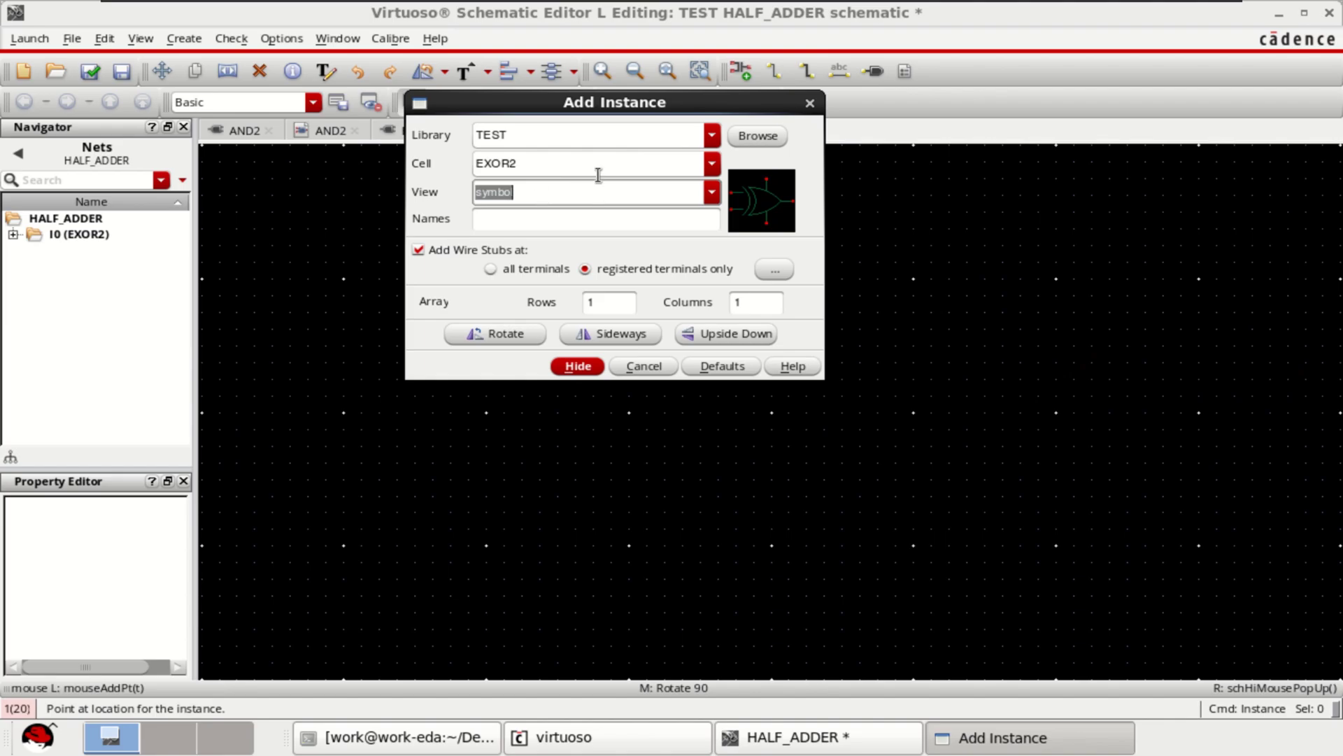
{"action": "left_click", "coordinate": [712, 166]}
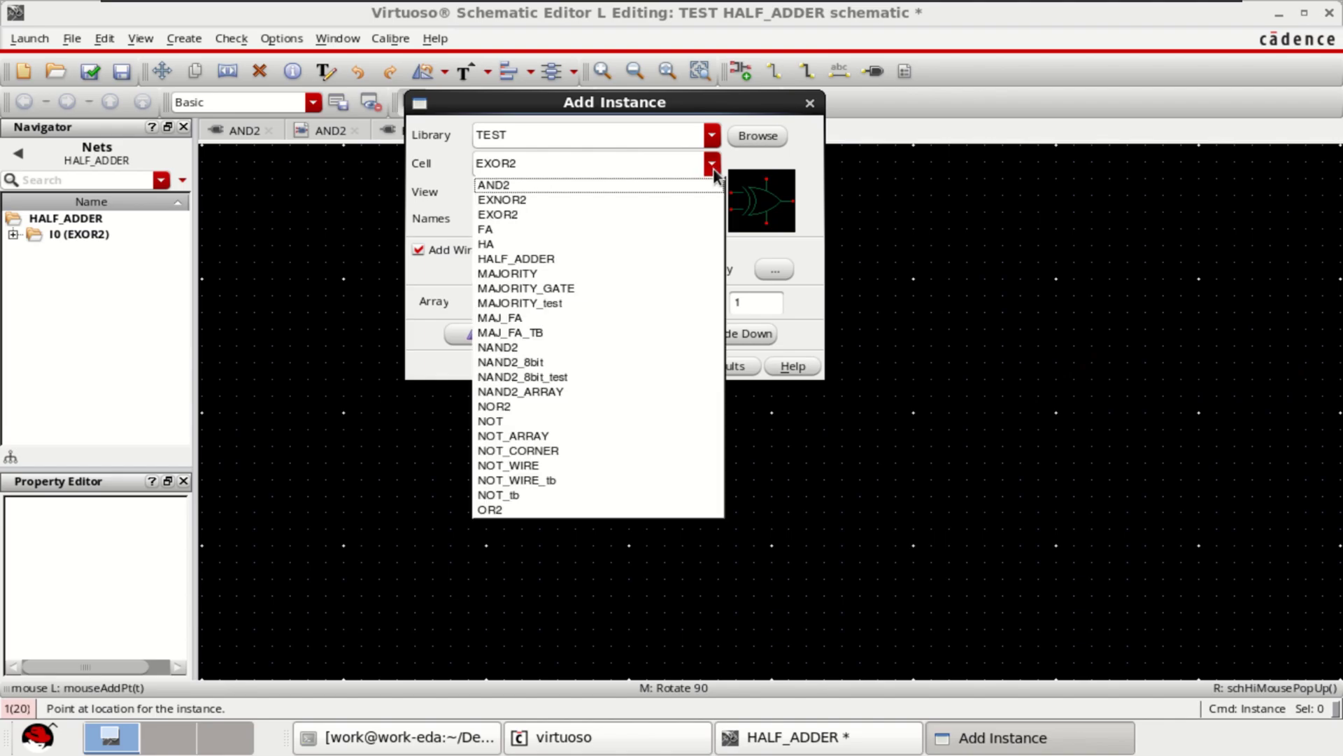
{"action": "left_click", "coordinate": [509, 185]}
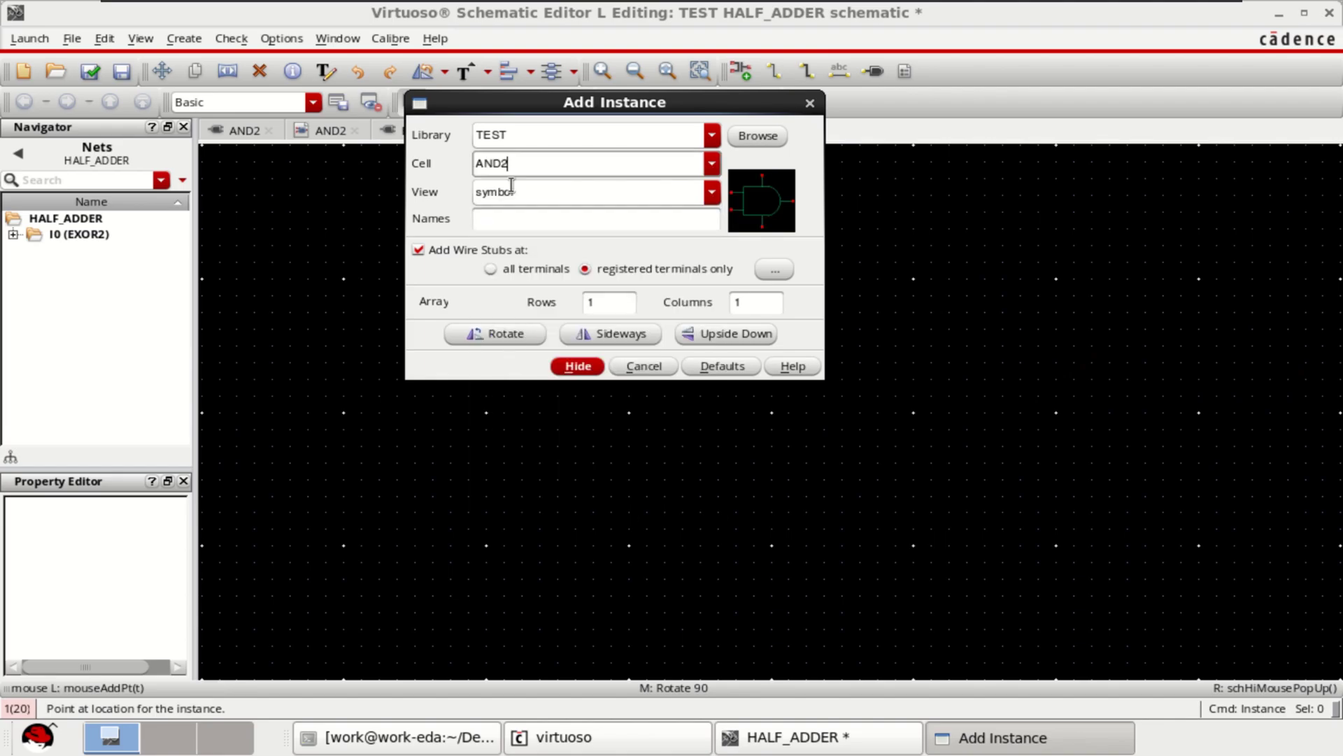
{"action": "left_click", "coordinate": [578, 366]}
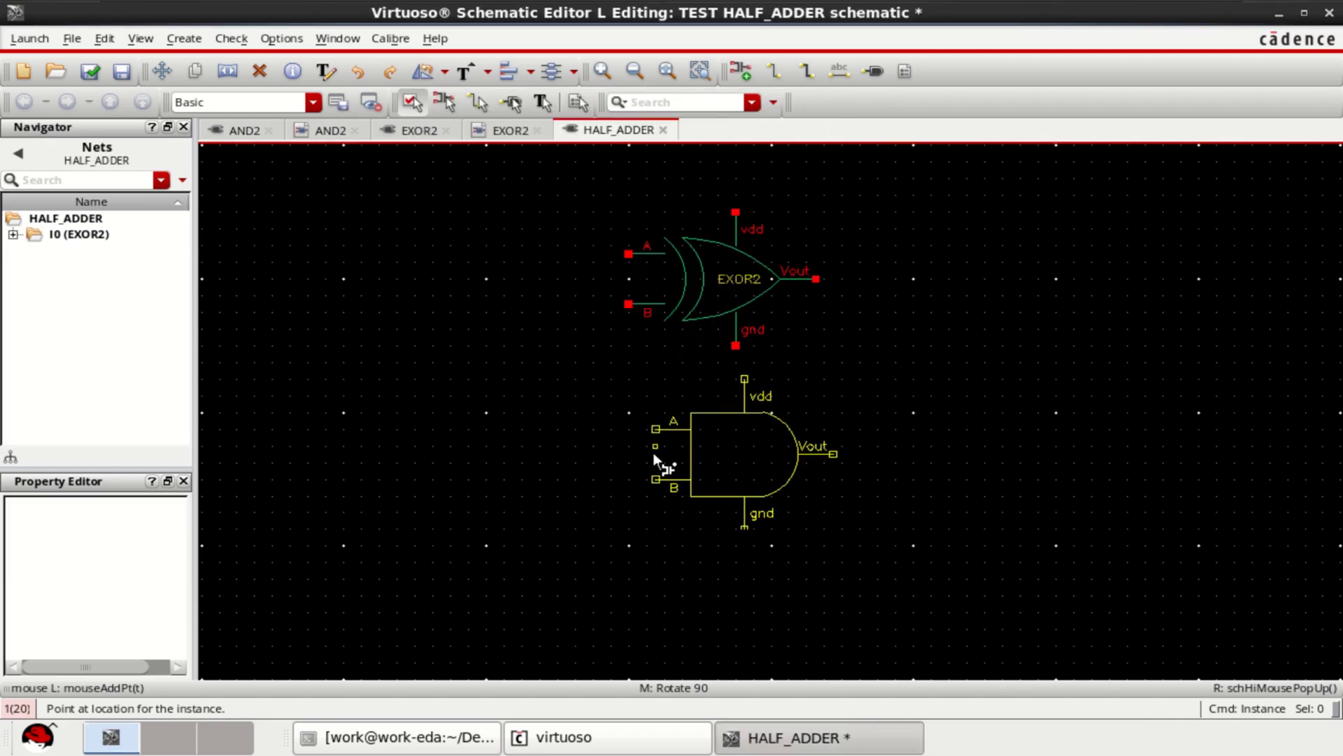
{"action": "left_click", "coordinate": [648, 501]}
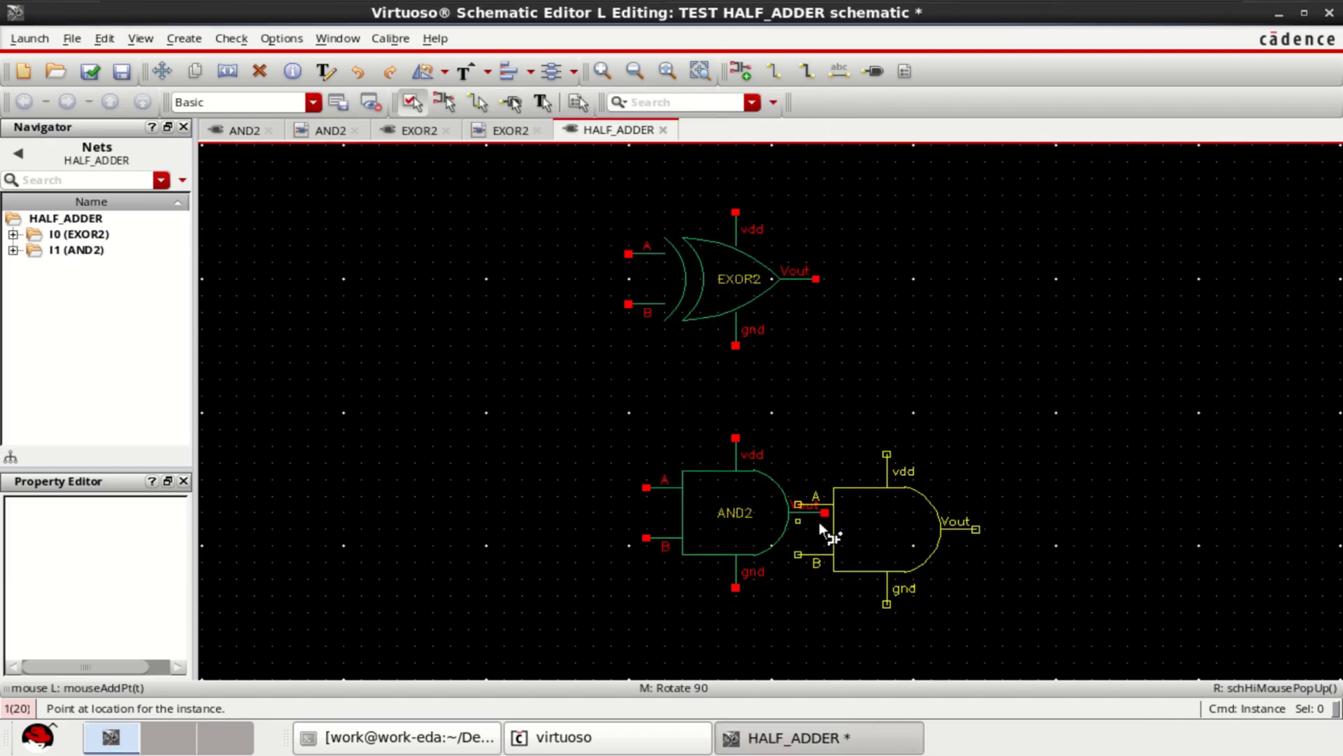
{"action": "key", "text": "Escape"}
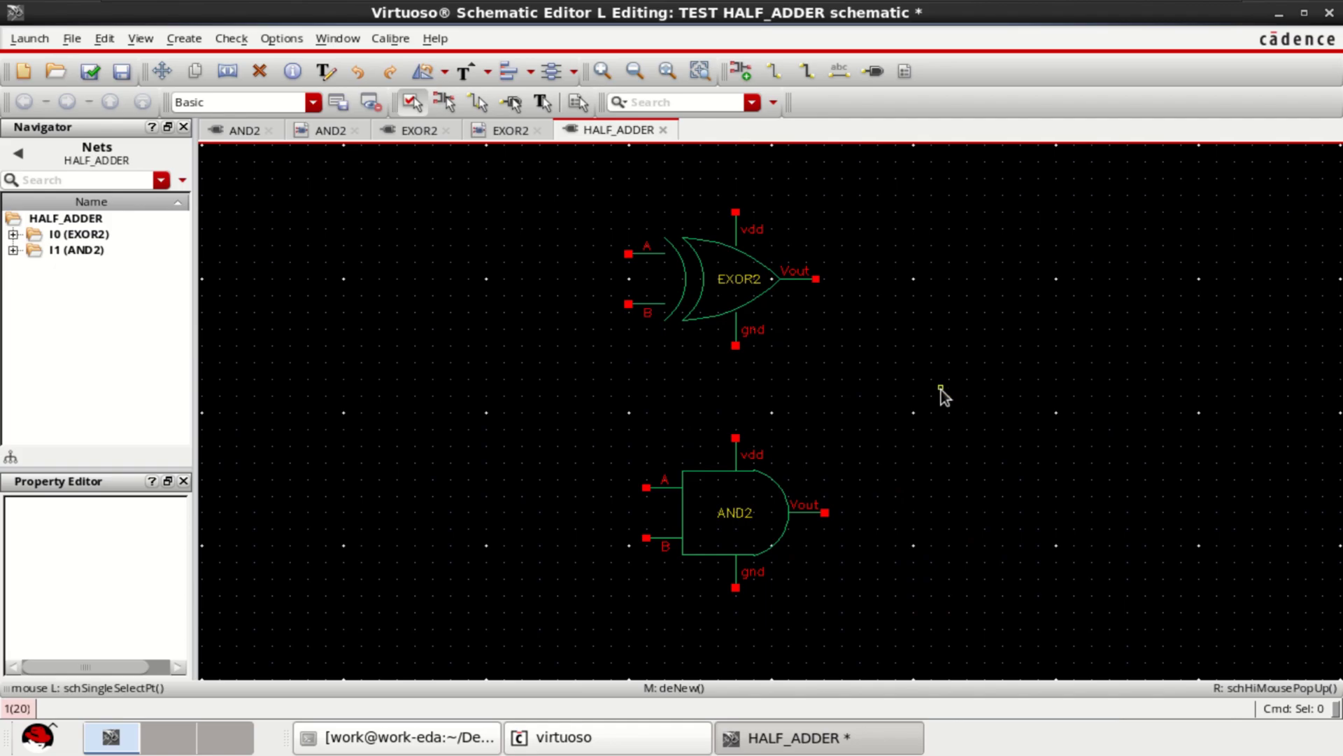
Wire a horizontal input line outward from EXOR2's A pin and connect AND2's A pin to it.
{"action": "key", "text": "f"}
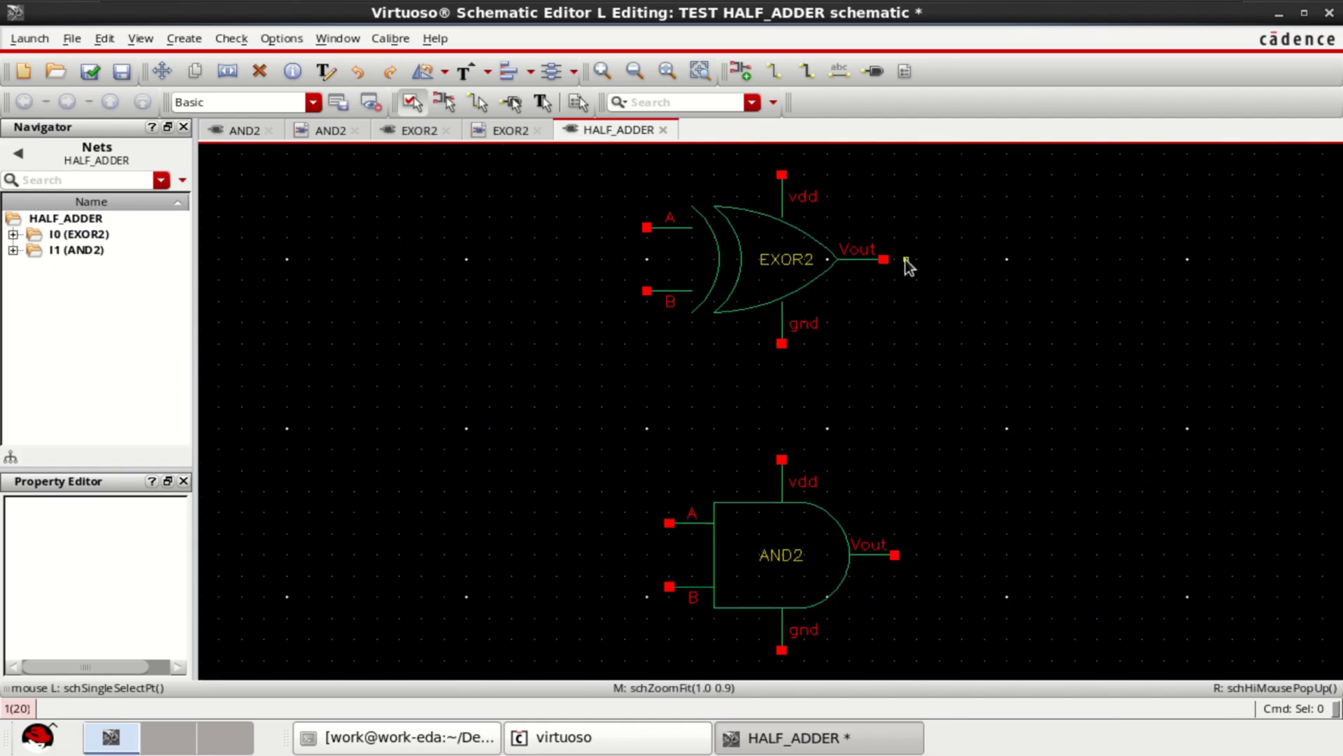
{"action": "left_click", "coordinate": [773, 71]}
{"action": "left_click", "coordinate": [653, 225]}
{"action": "left_click", "coordinate": [486, 228]}
{"action": "left_click", "coordinate": [661, 522]}
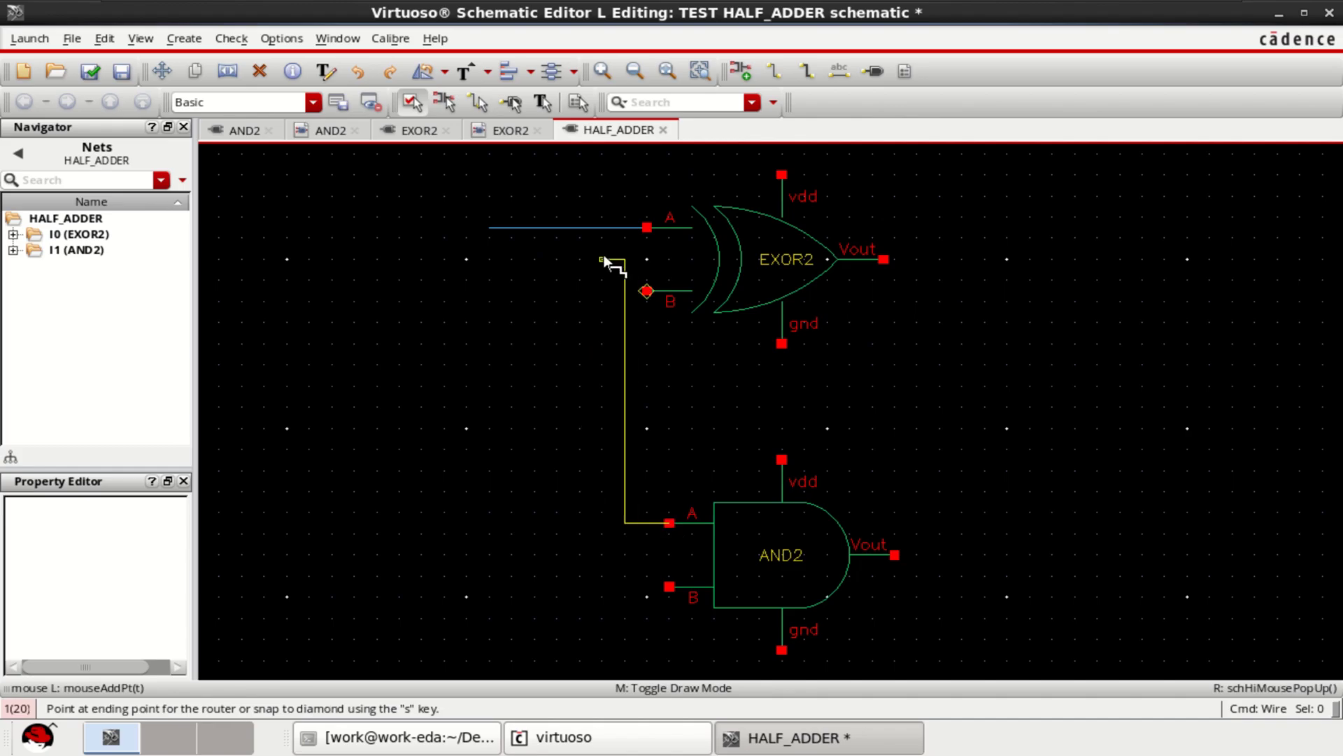
{"action": "left_click", "coordinate": [579, 228]}
Wire a horizontal input line outward from EXOR2's B pin and connect AND2's B pin to it.
{"action": "left_click", "coordinate": [646, 292]}
{"action": "left_click", "coordinate": [490, 291]}
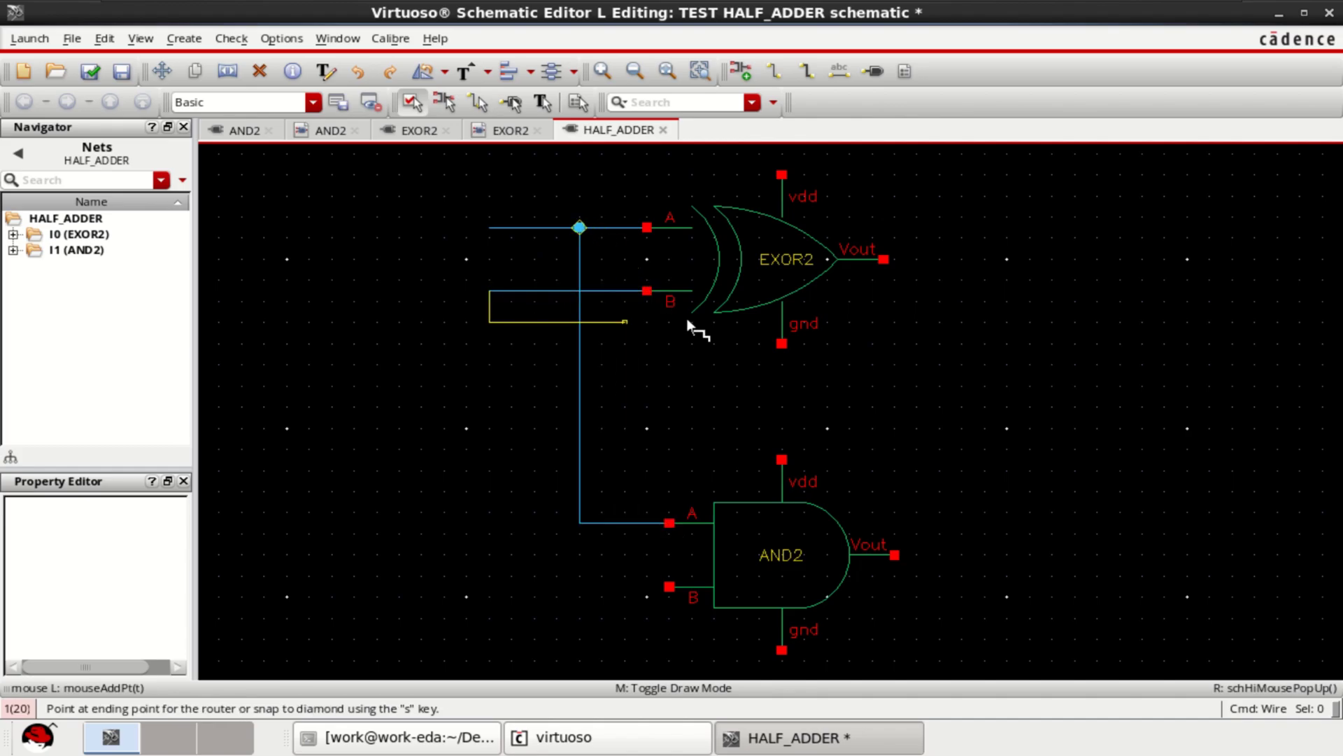
{"action": "left_click", "coordinate": [536, 291]}
{"action": "left_click", "coordinate": [669, 587]}
{"action": "key", "text": "Escape"}
Place two vpulse sources from analogLib beside the open ends of the A and B input wires.
{"action": "key", "text": "i"}
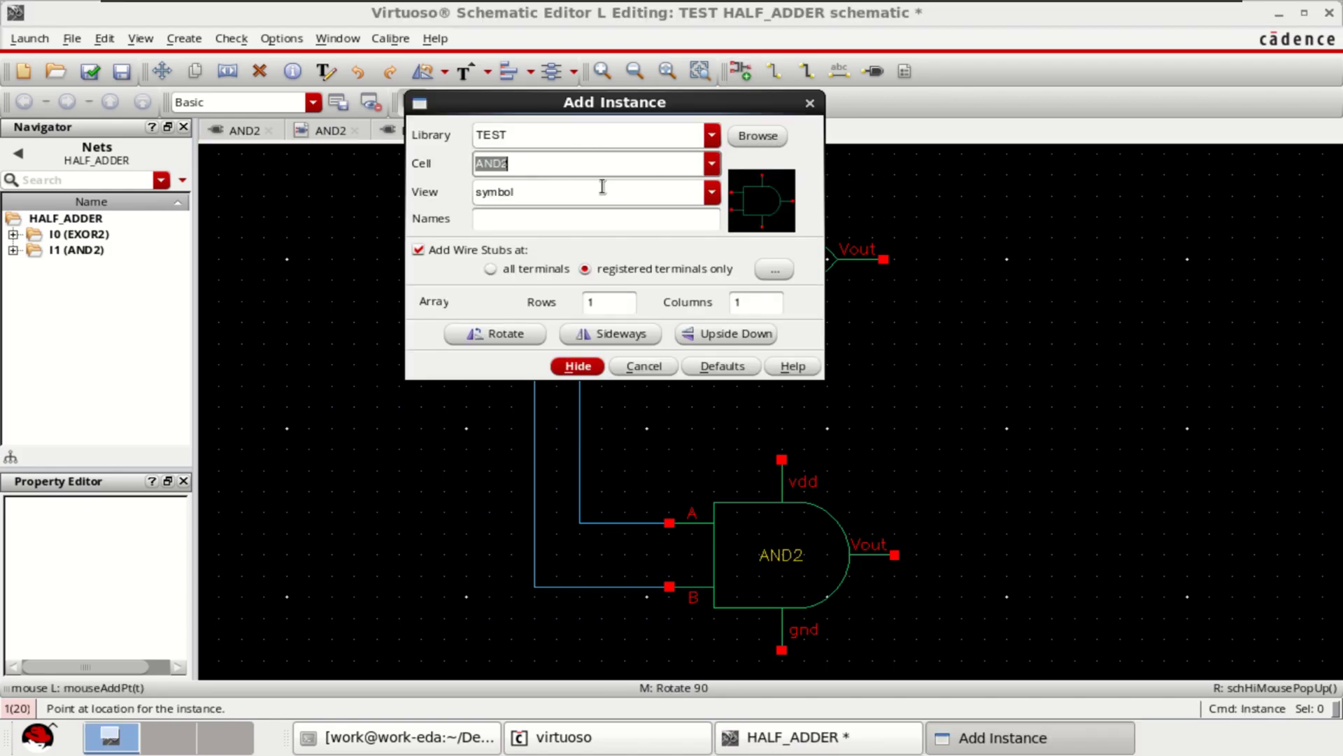
{"action": "left_click", "coordinate": [713, 135]}
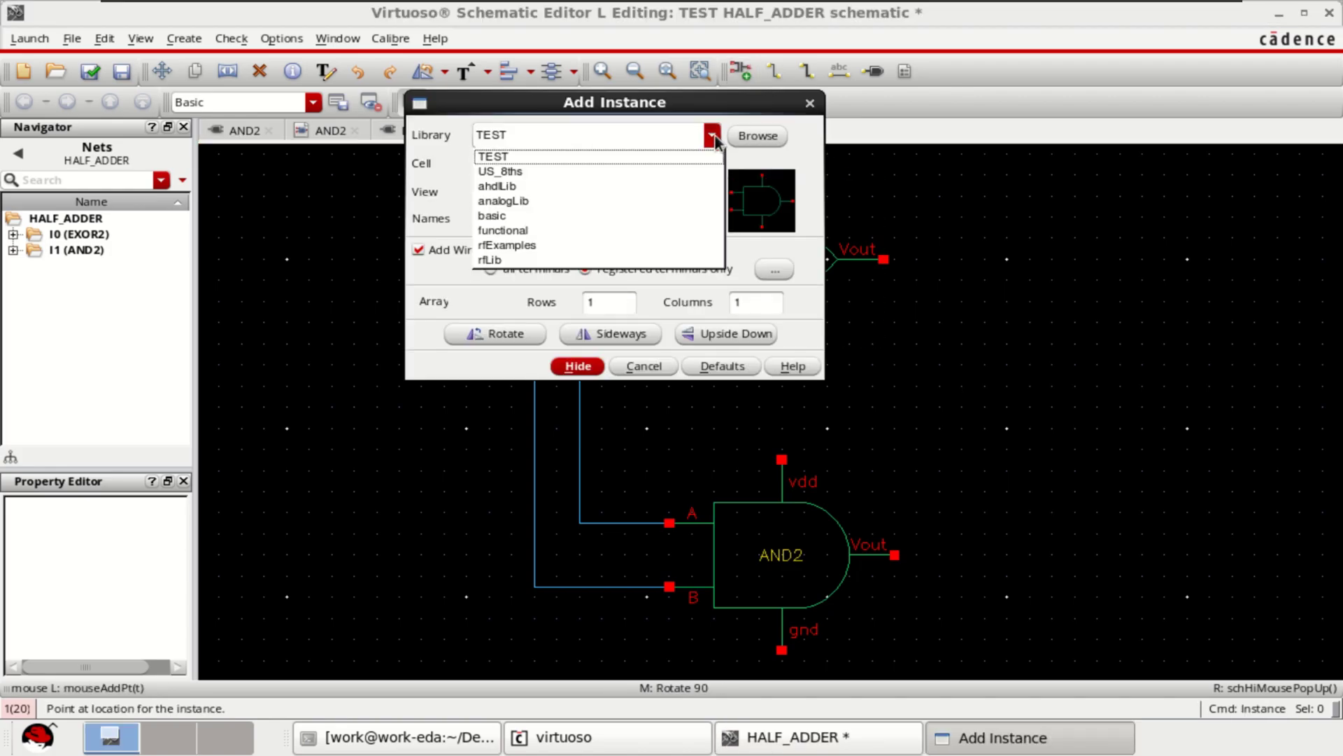
{"action": "left_click", "coordinate": [542, 202]}
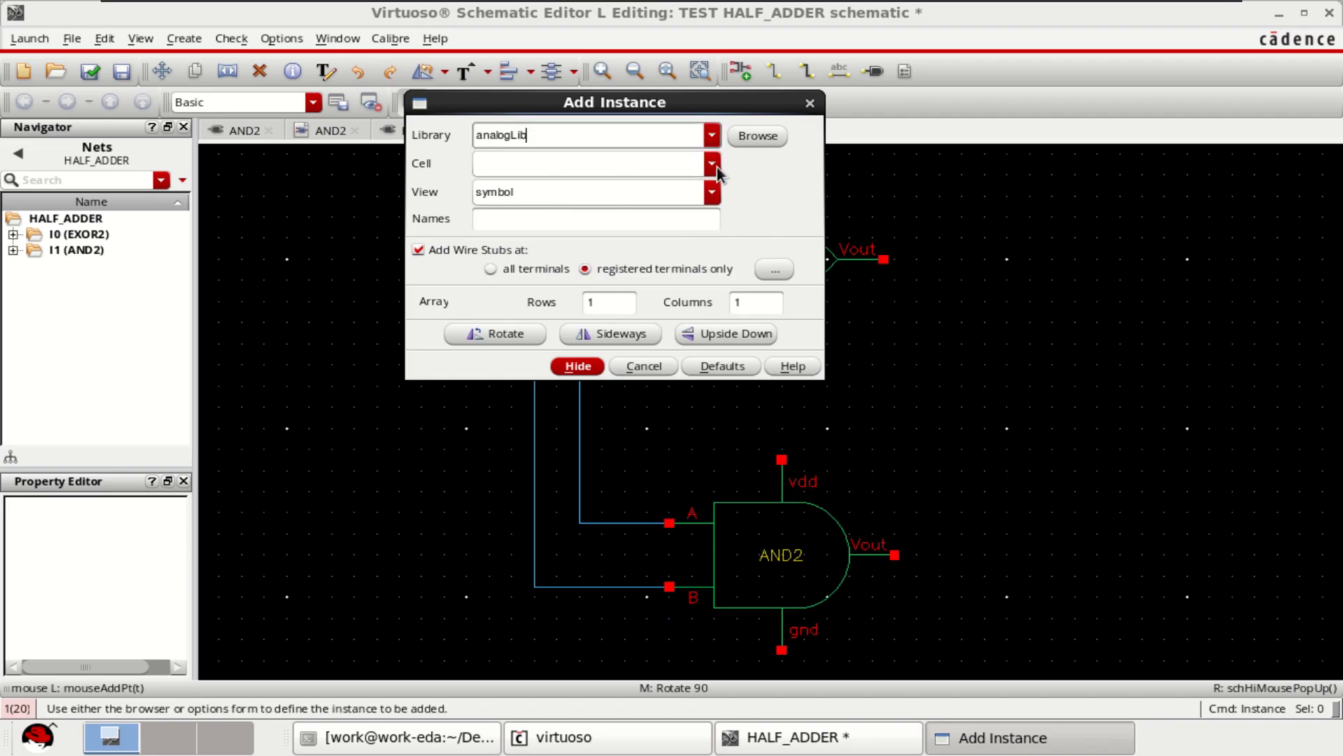
{"action": "left_click", "coordinate": [650, 167]}
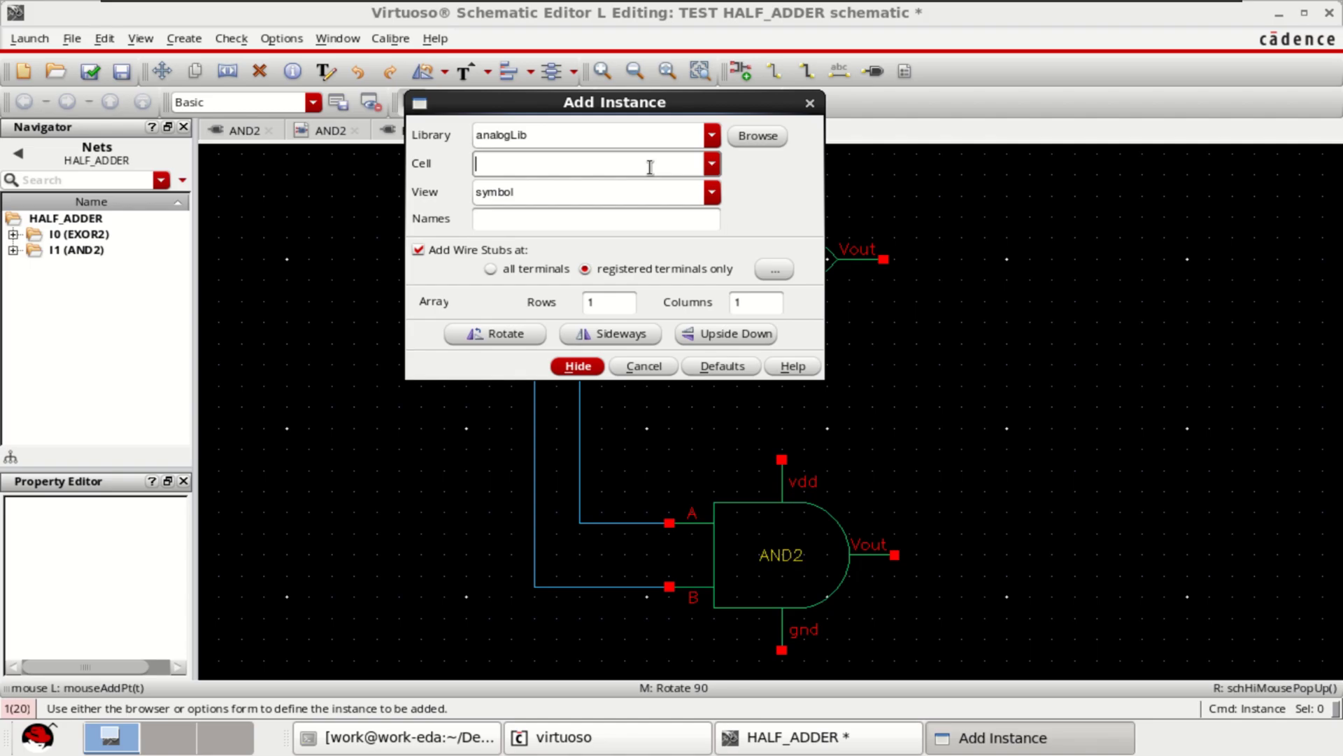
{"action": "type", "text": "vpul"}
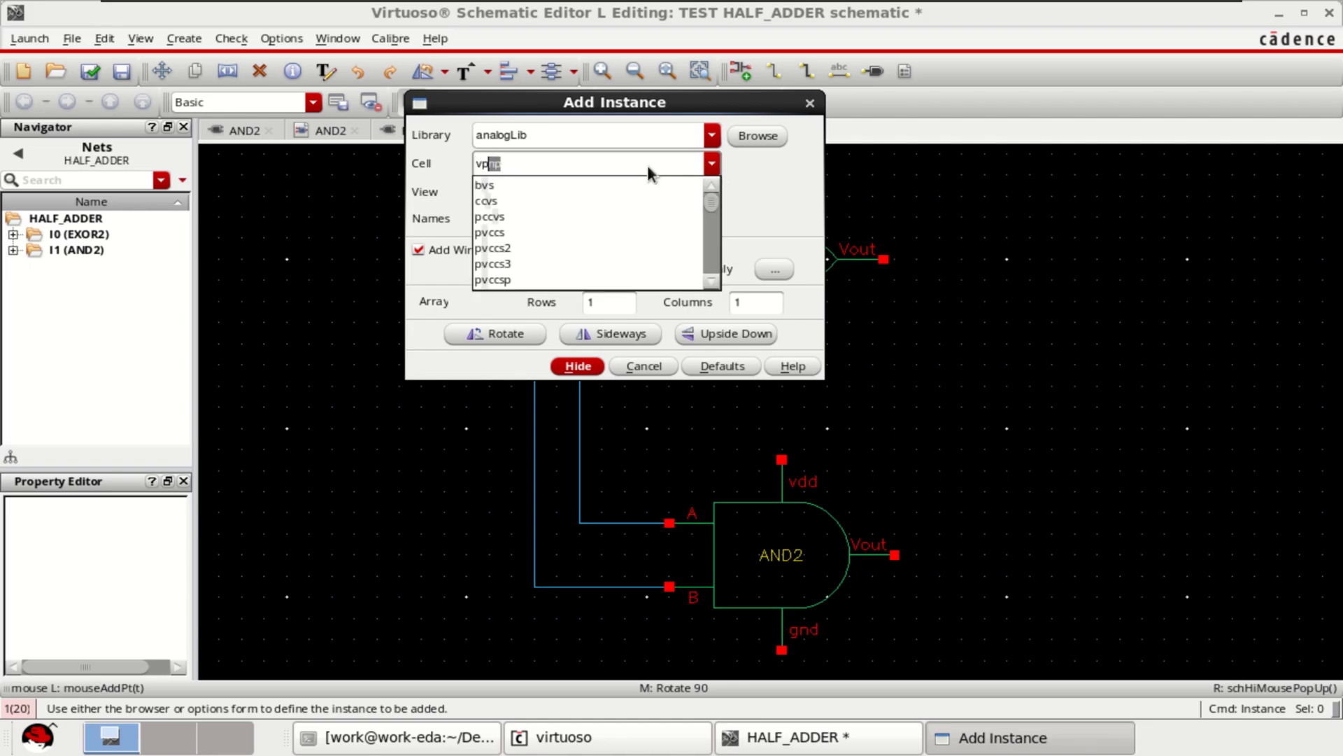
{"action": "type", "text": "se"}
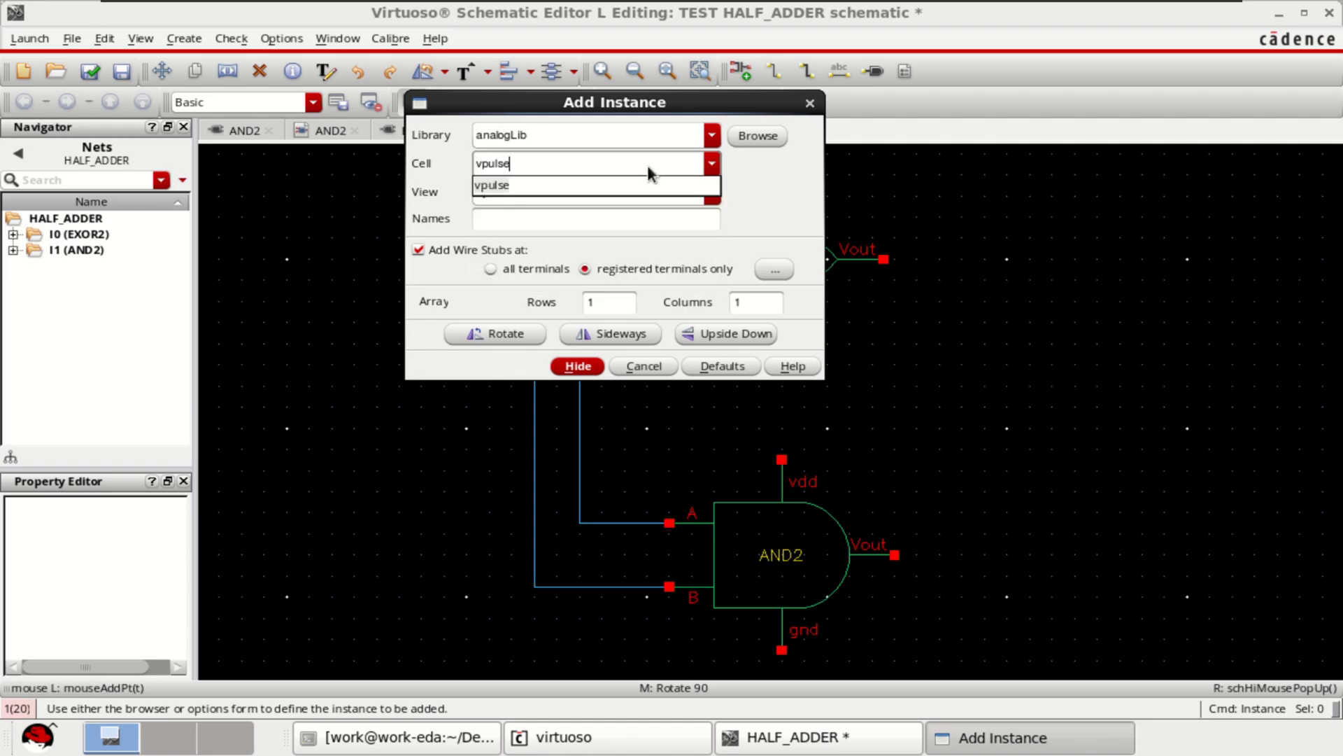
{"action": "left_click", "coordinate": [501, 186]}
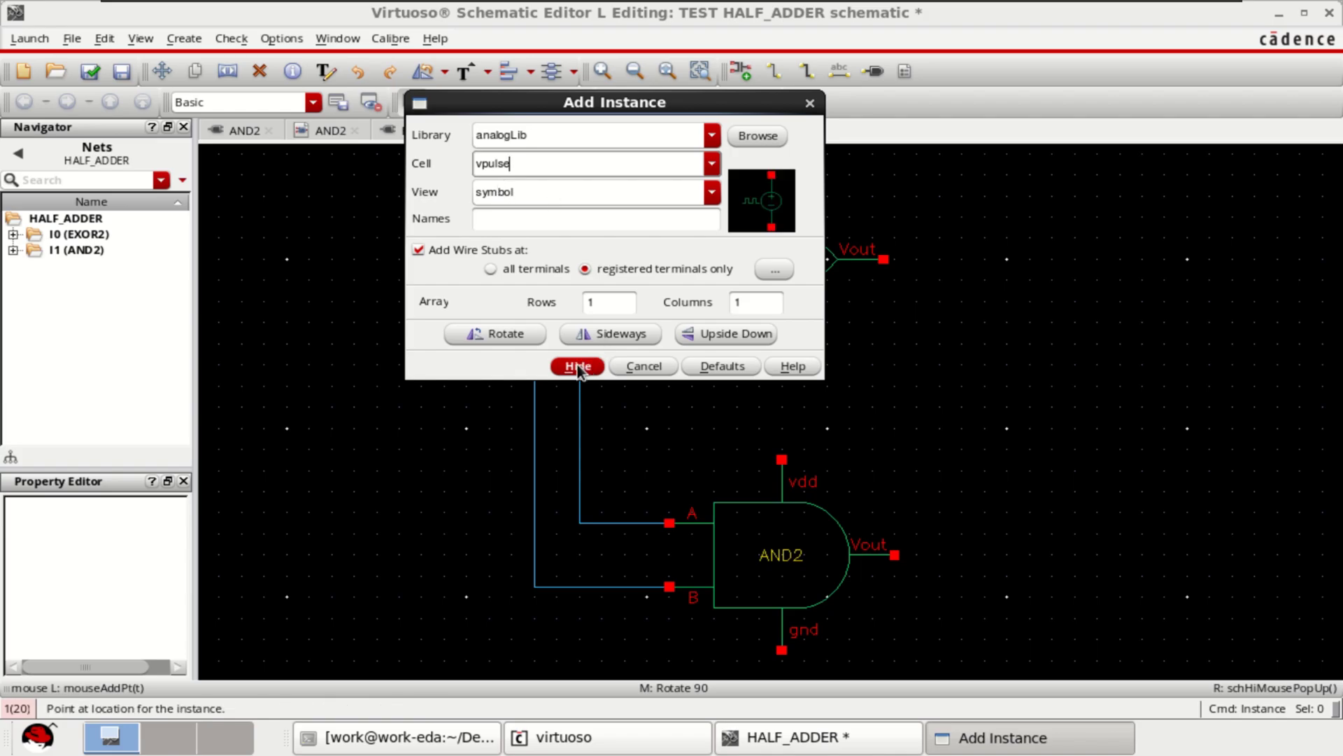
{"action": "left_click", "coordinate": [578, 366]}
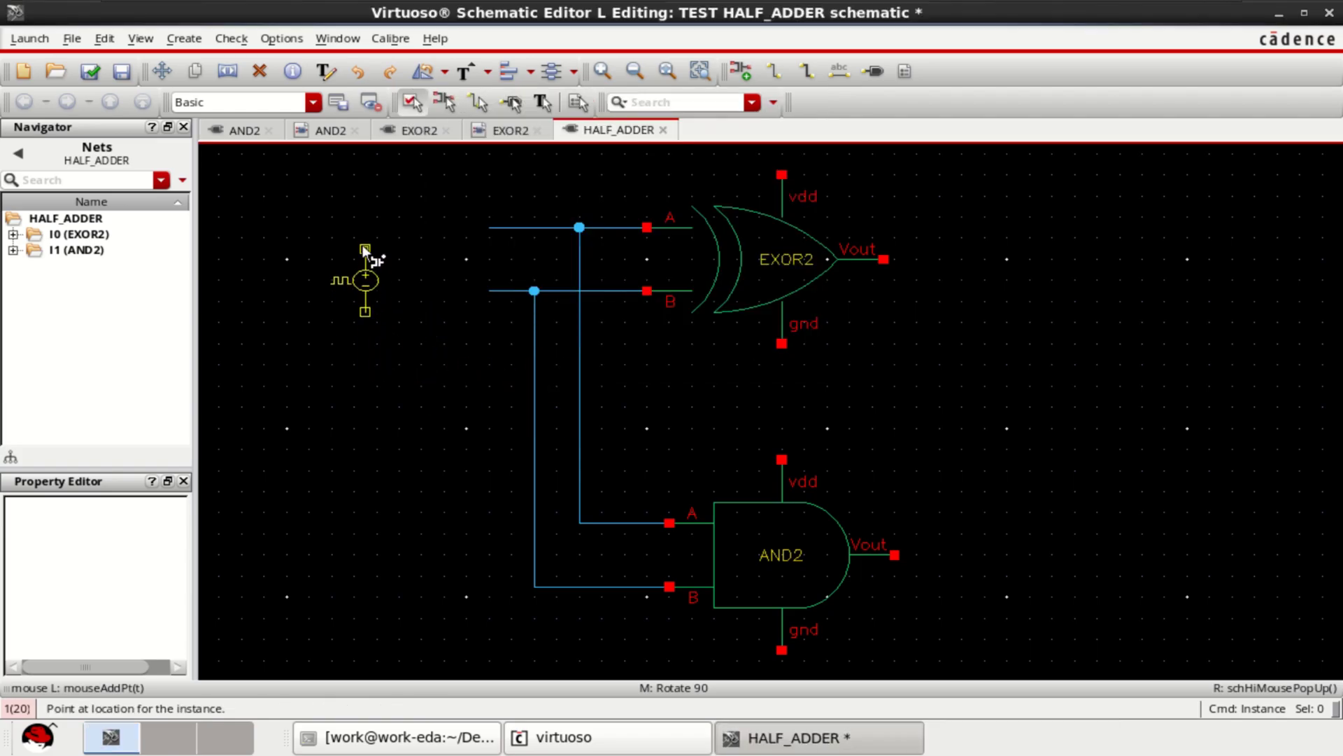
{"action": "left_click", "coordinate": [343, 291]}
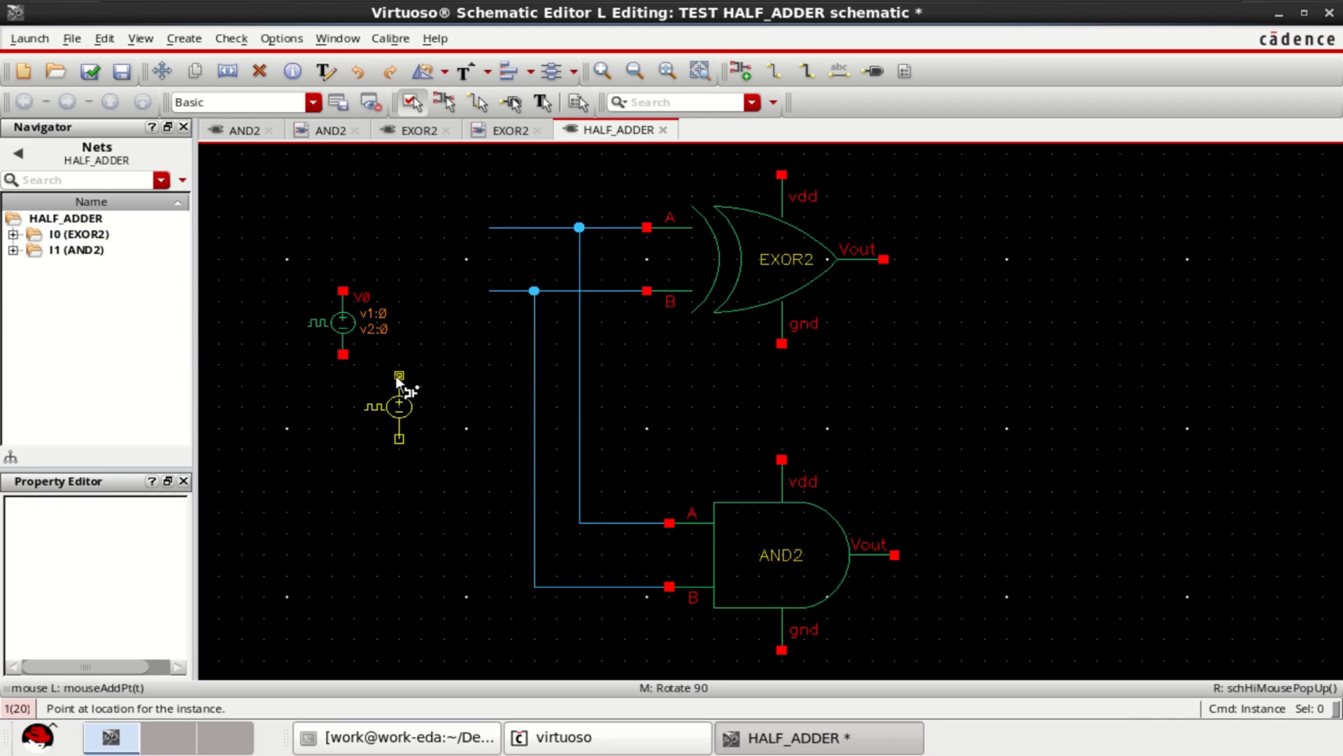
{"action": "left_click", "coordinate": [397, 375]}
{"action": "key", "text": "Escape"}
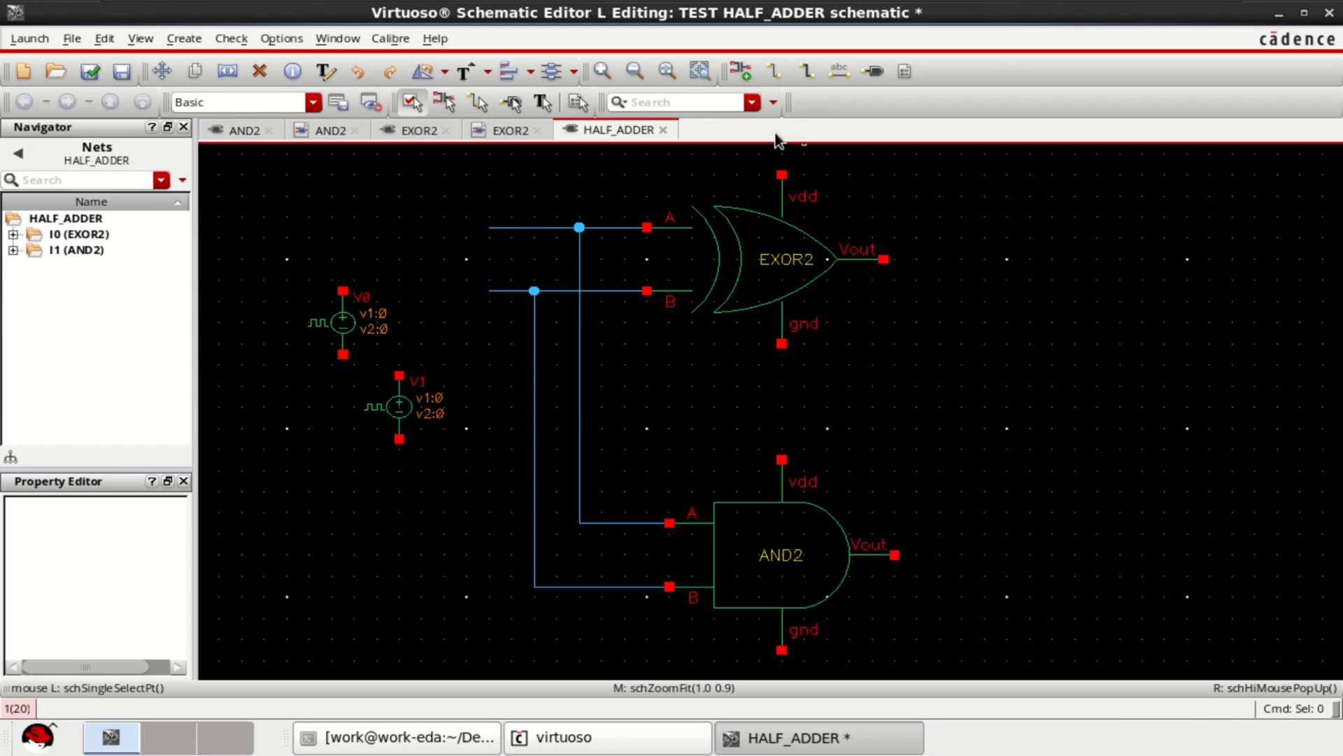
Attach a gnd symbol from analogLib to the negative terminal of each of the two vpulse sources.
{"action": "left_click", "coordinate": [750, 59]}
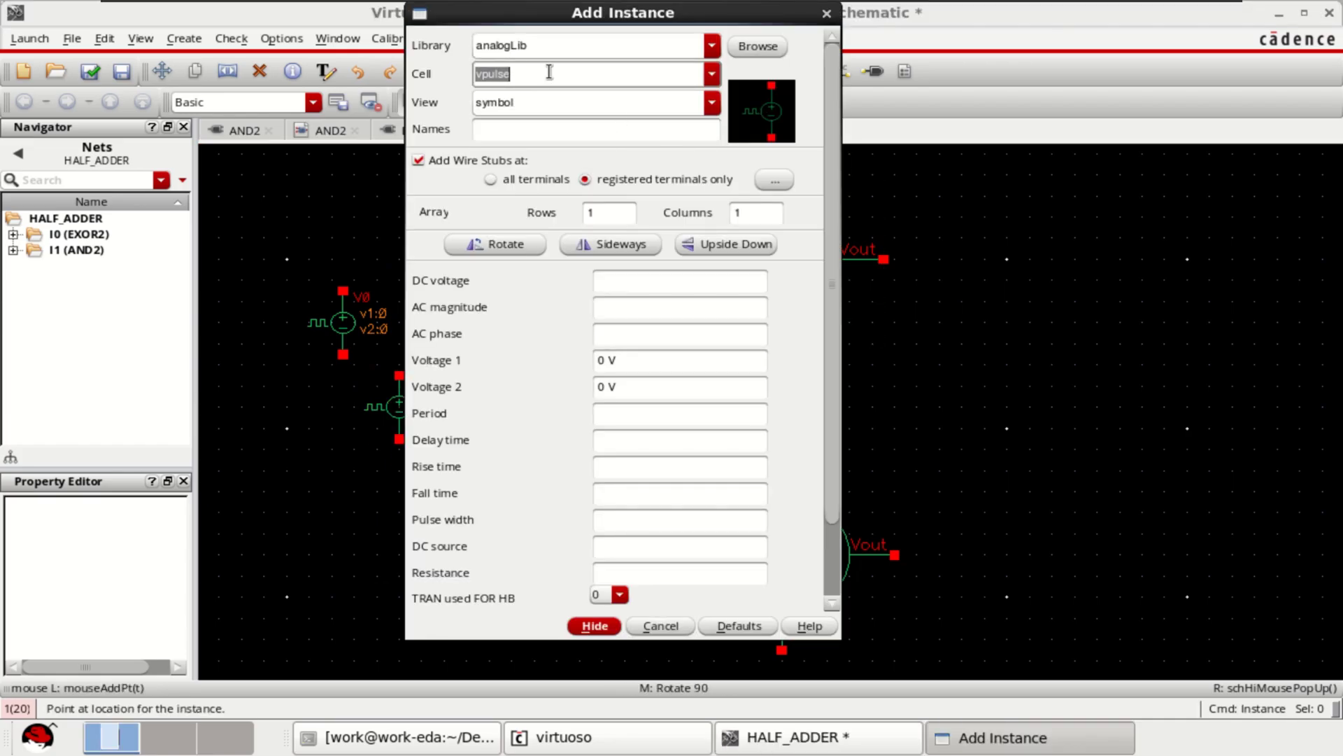
{"action": "type", "text": "gnd"}
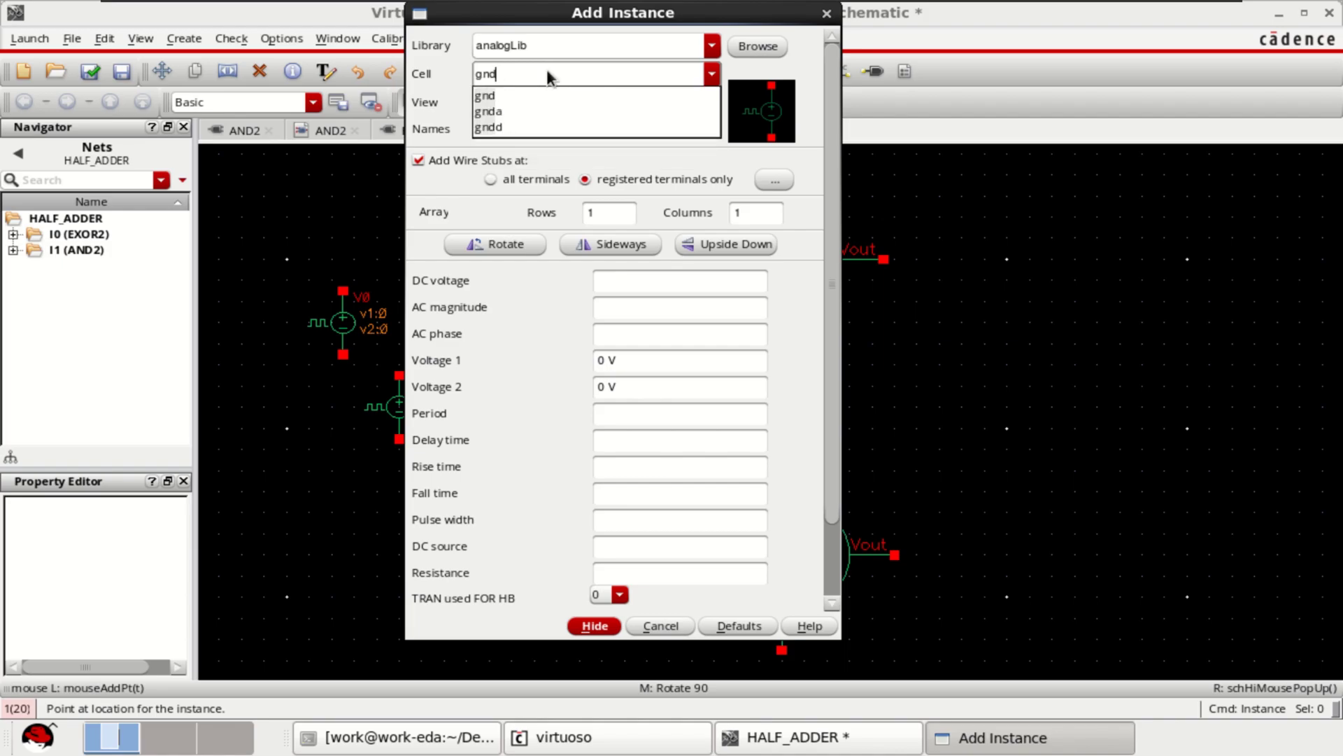
{"action": "left_click", "coordinate": [497, 95]}
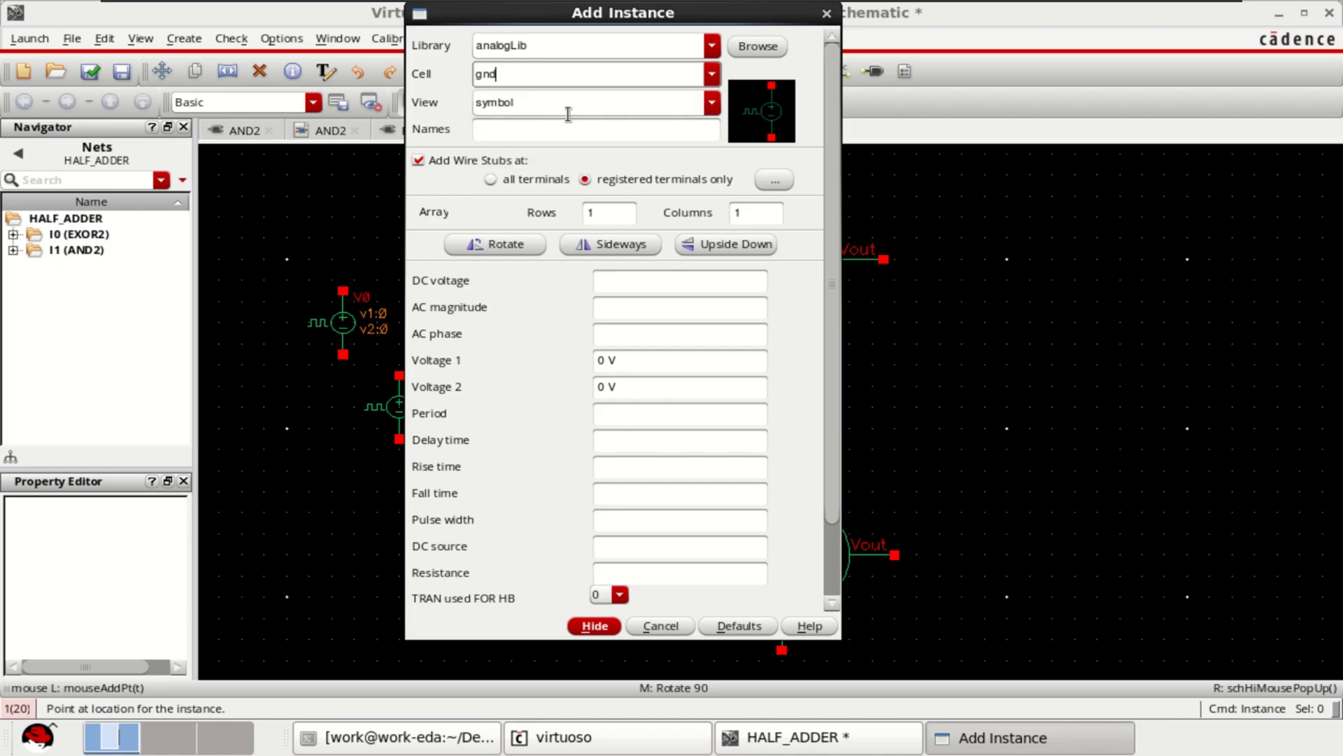
{"action": "left_click", "coordinate": [594, 626]}
{"action": "left_click", "coordinate": [398, 440]}
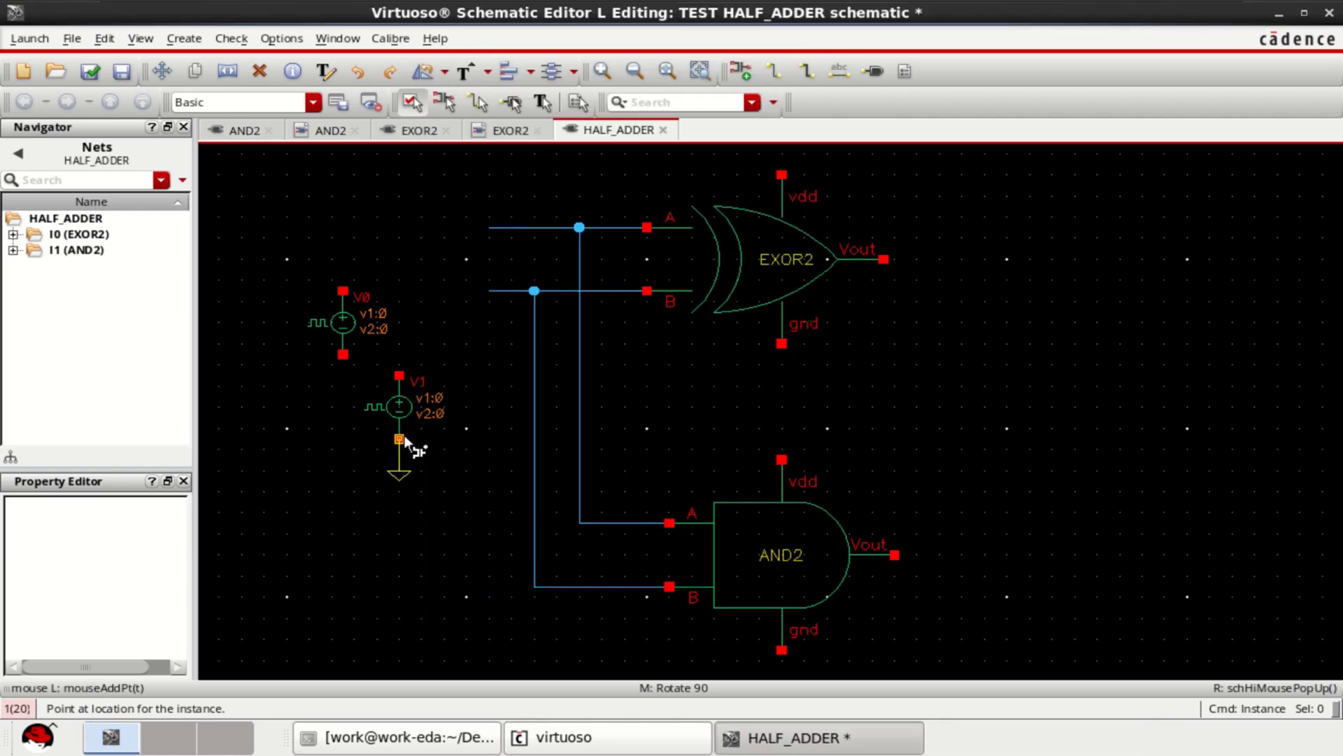
{"action": "left_click", "coordinate": [344, 356]}
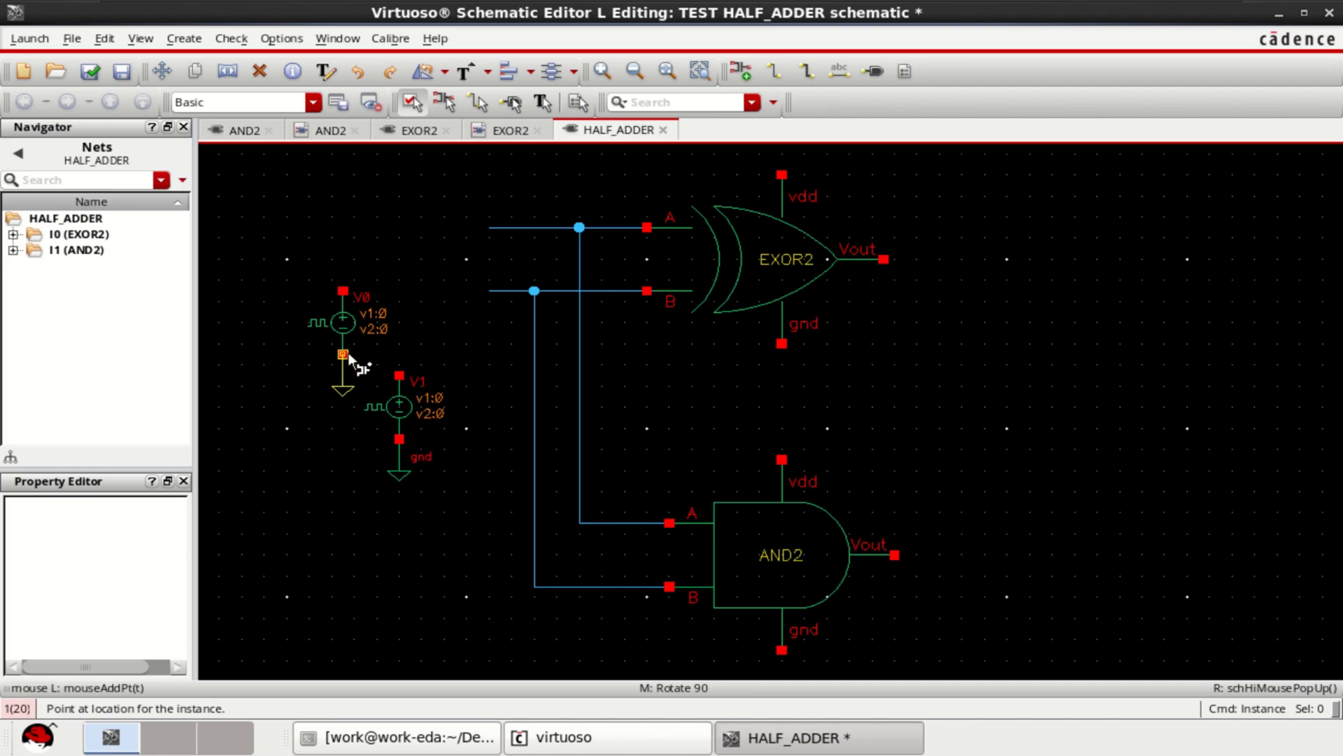
Attach gnd symbols to the gnd pins of EXOR2 and AND2, aligning AND2's symbol with its pin.
{"action": "left_click", "coordinate": [783, 345]}
{"action": "left_click", "coordinate": [793, 650]}
{"action": "key", "text": "Escape"}
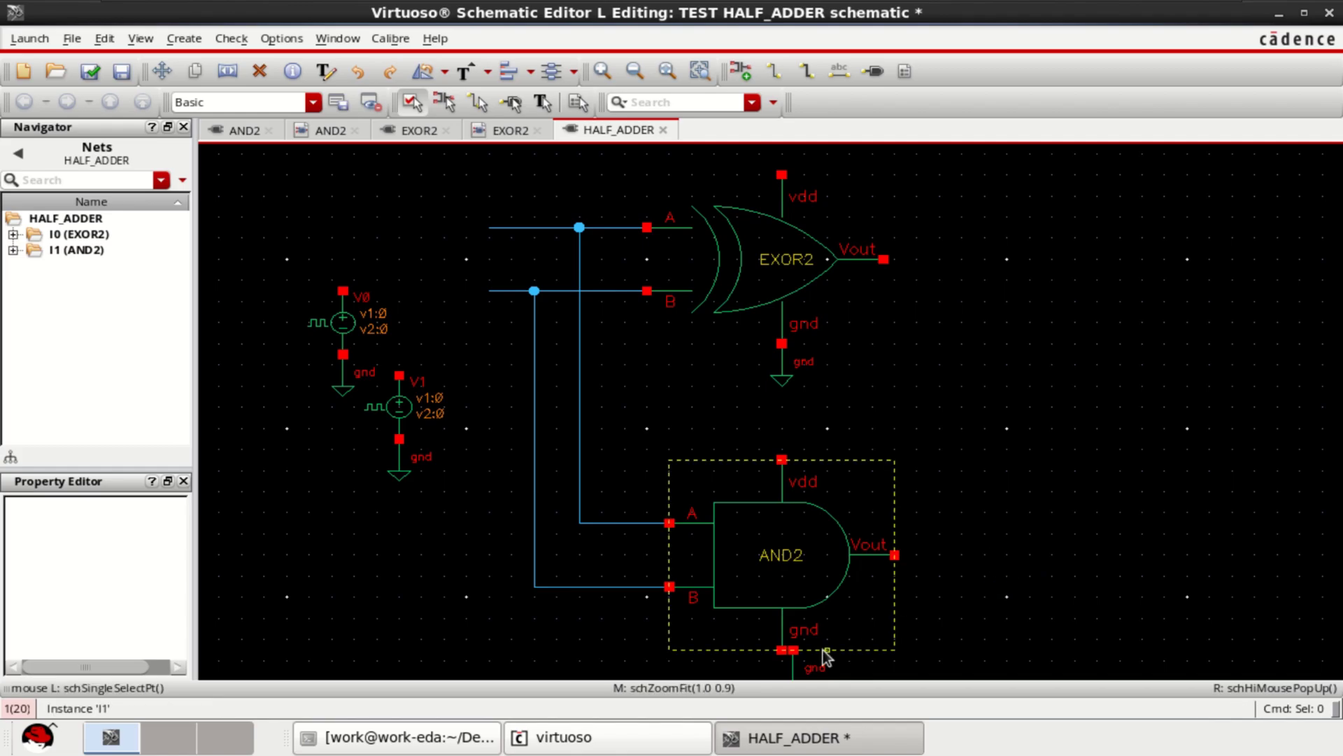
{"action": "key", "text": "f"}
{"action": "mouse_move", "coordinate": [995, 640]}
{"action": "left_mouse_down"}
{"action": "mouse_move", "coordinate": [986, 656]}
{"action": "mouse_move", "coordinate": [983, 642]}
{"action": "left_mouse_up"}
{"action": "left_click", "coordinate": [1139, 602]}
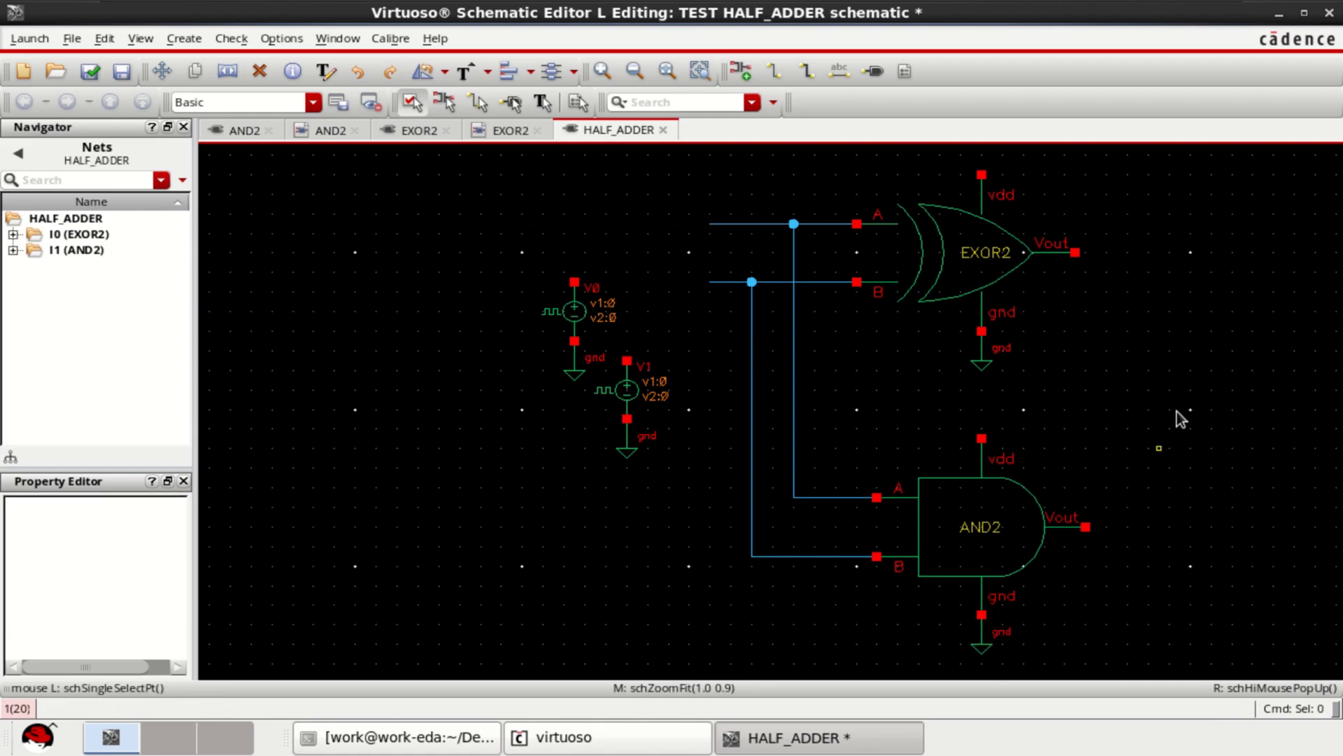
Wire the A input line to the positive terminal of pulse source V0 and the B input line to that of V1.
{"action": "left_click", "coordinate": [771, 74]}
{"action": "left_click", "coordinate": [711, 224]}
{"action": "left_click", "coordinate": [574, 282]}
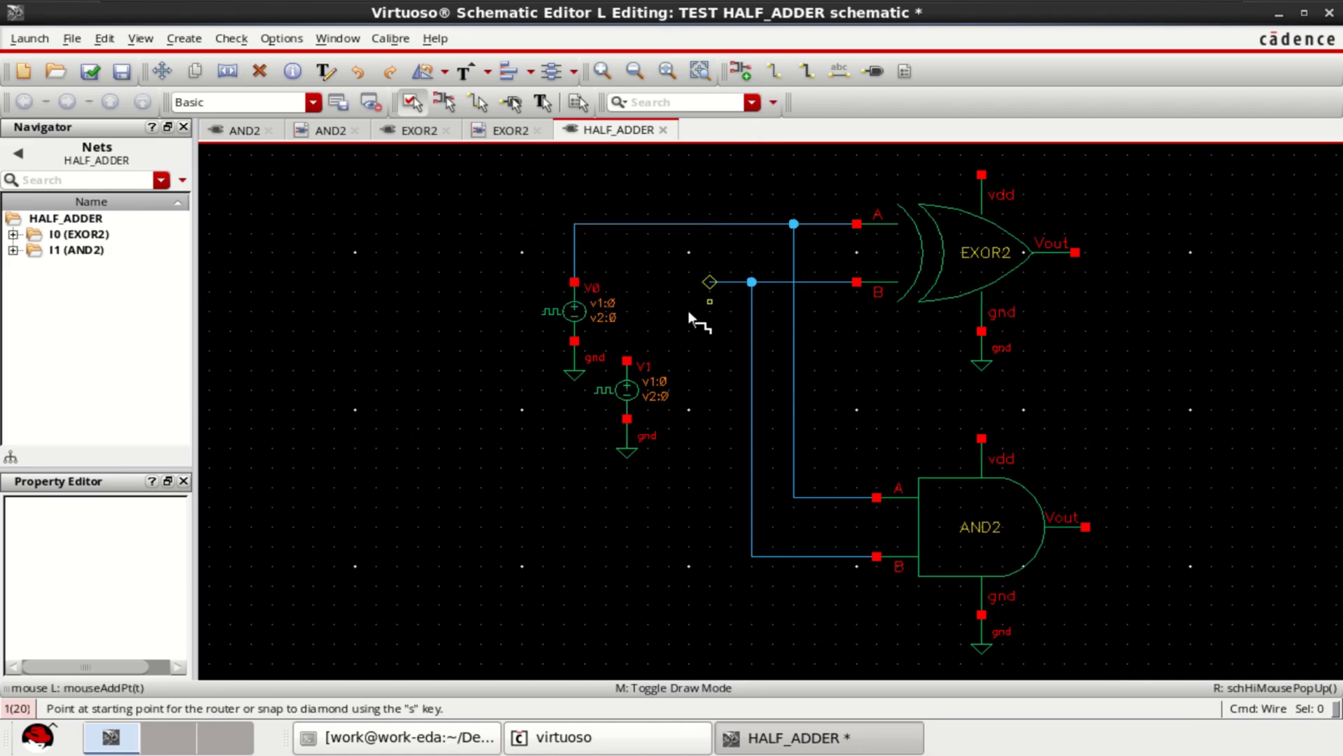
{"action": "left_click", "coordinate": [633, 362]}
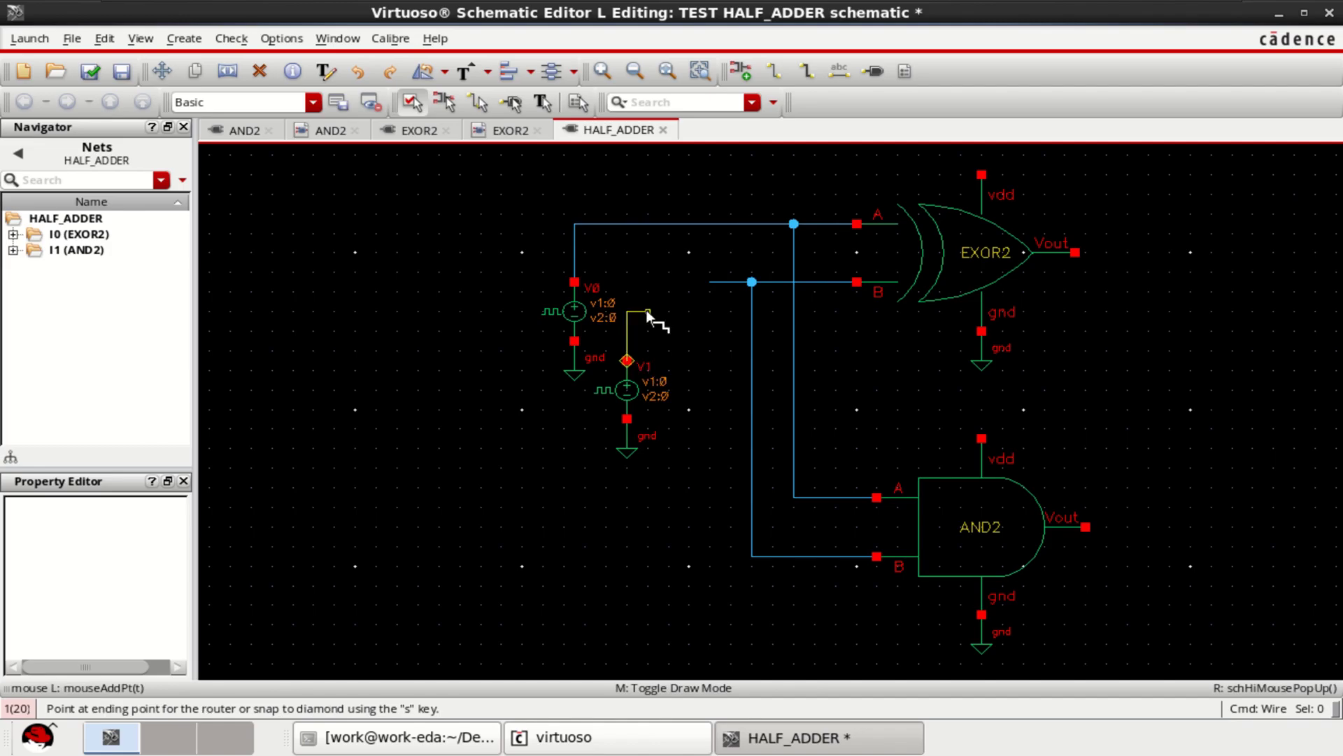
{"action": "left_click", "coordinate": [705, 283]}
{"action": "key", "text": "Escape"}
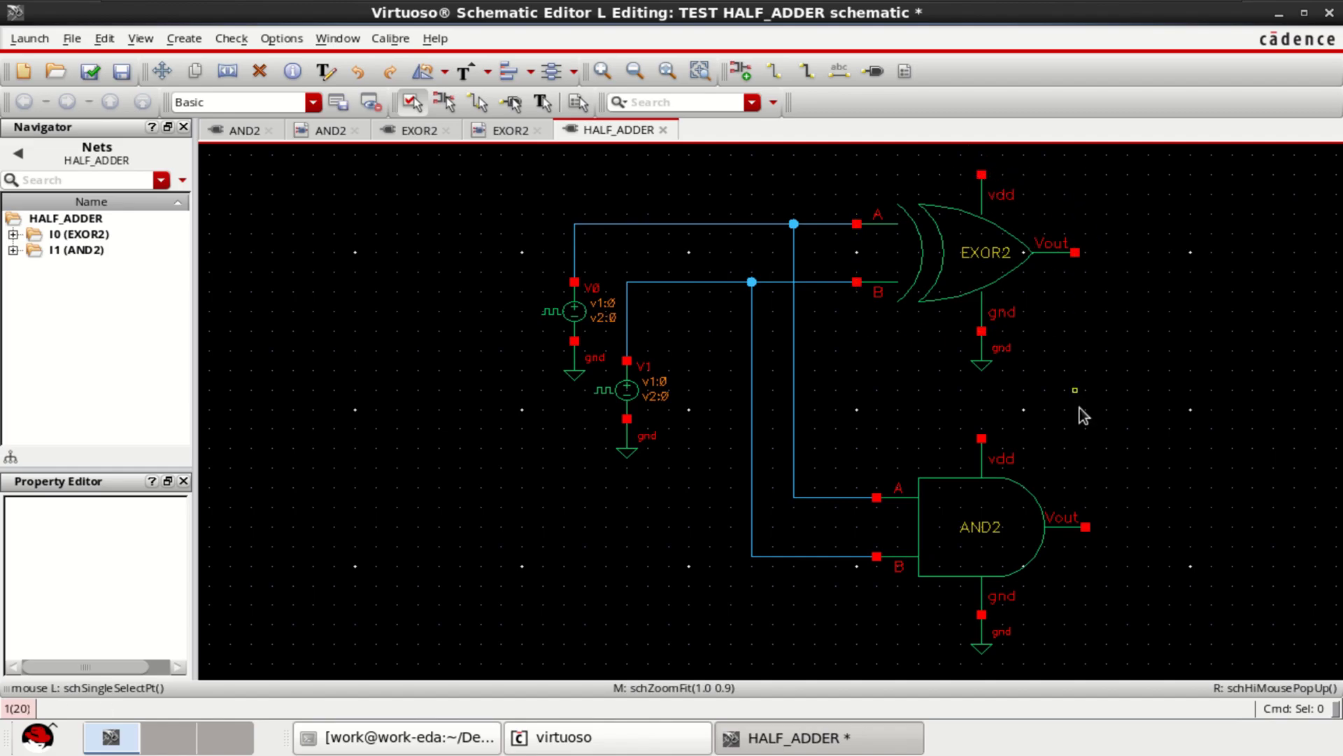
Place a vdc source from analogLib beside the two pulse sources, above and outward of V0.
{"action": "key", "text": "i"}
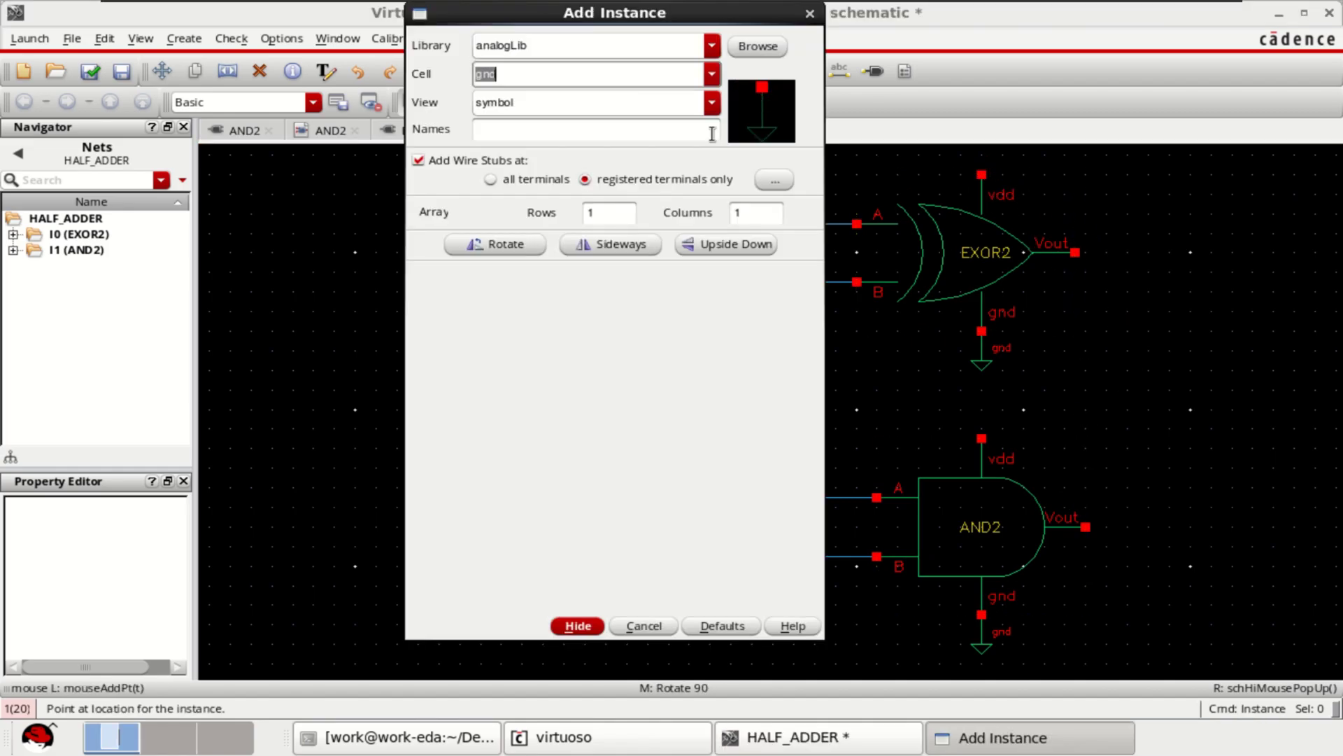
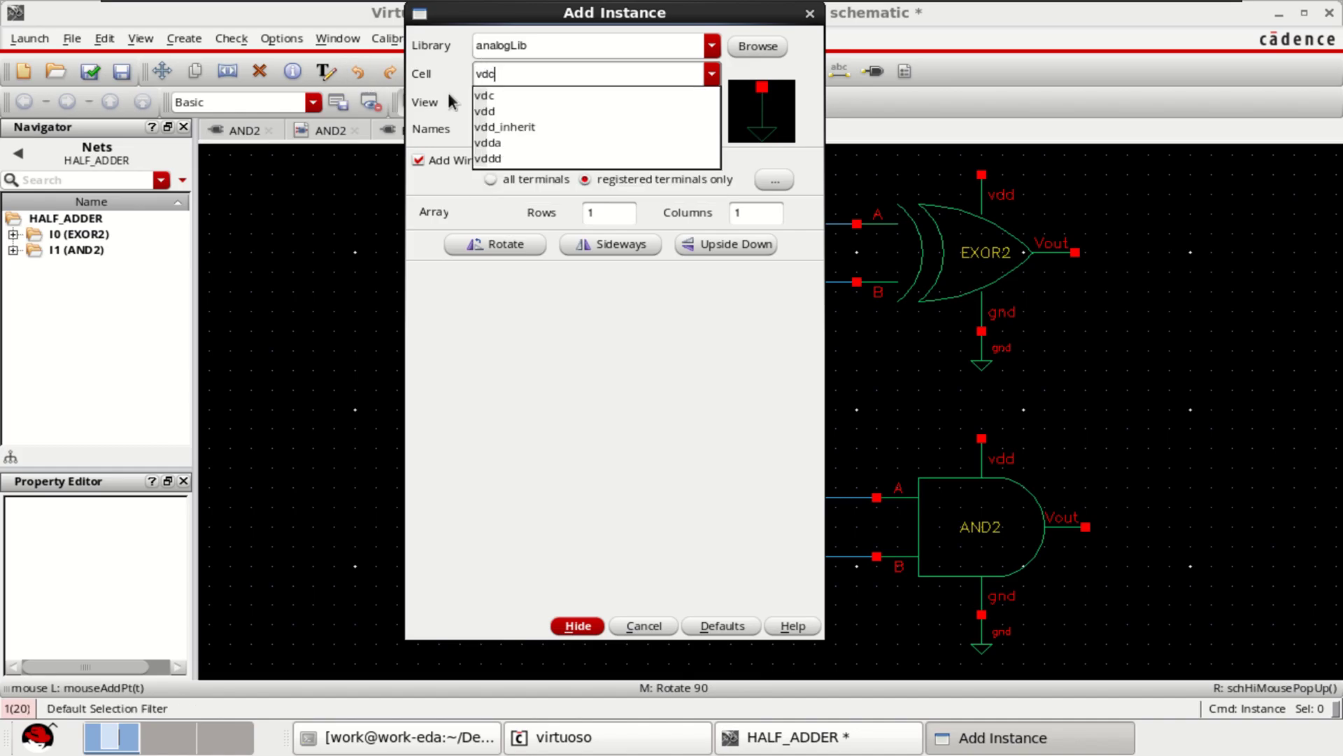
{"action": "left_click", "coordinate": [485, 90]}
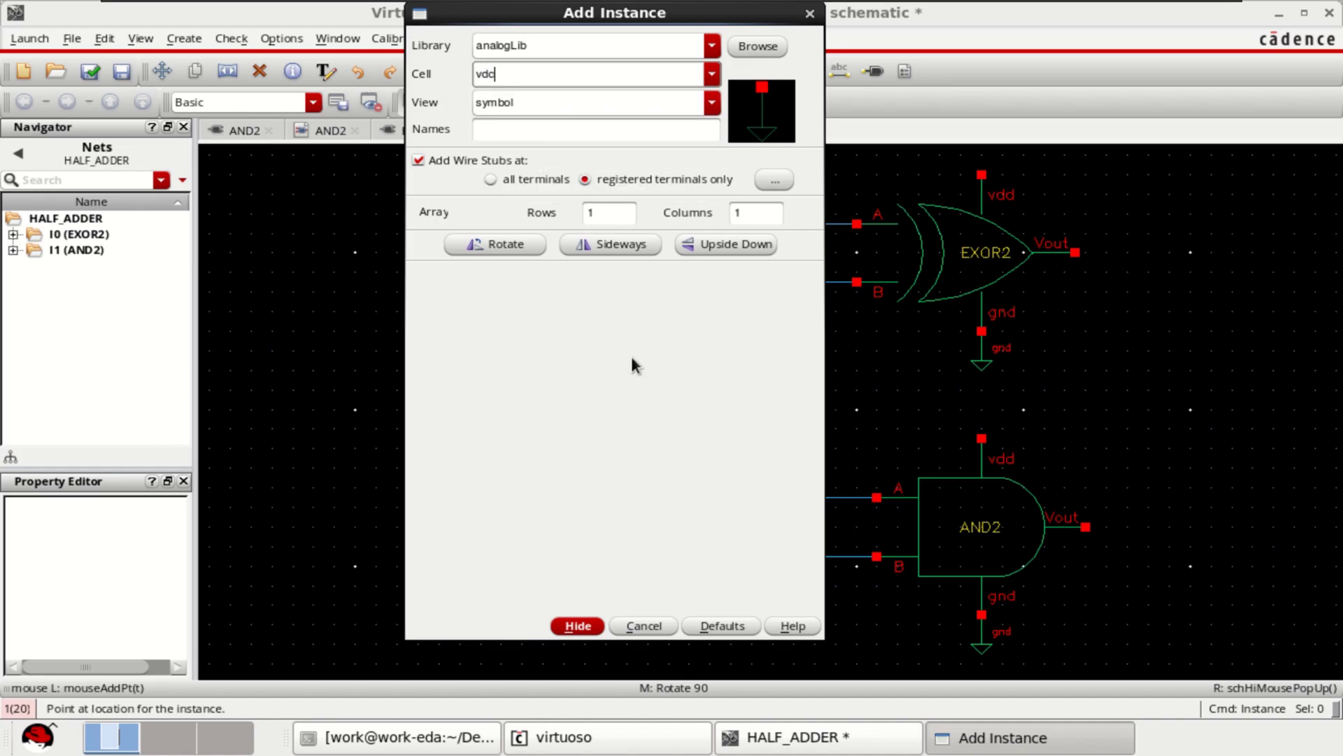
{"action": "left_click", "coordinate": [581, 627]}
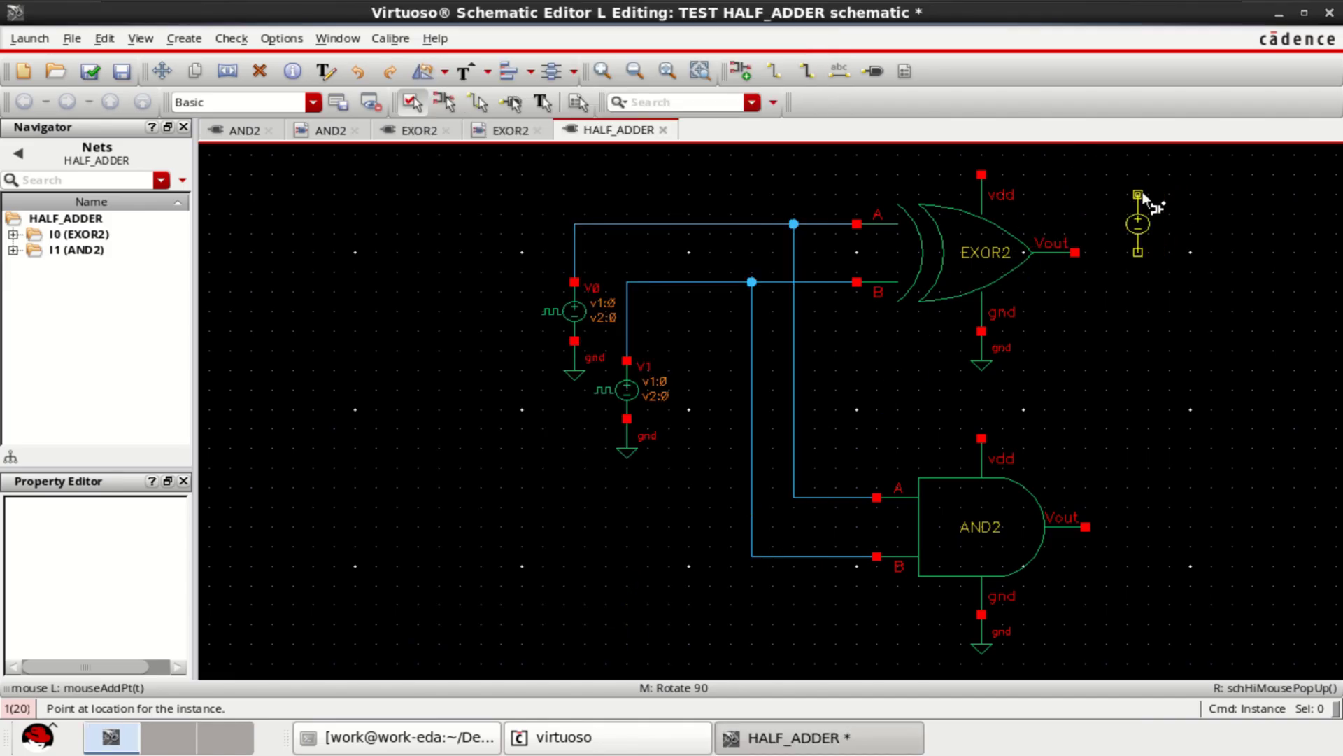
{"action": "left_click", "coordinate": [490, 194]}
{"action": "key", "text": "Escape"}
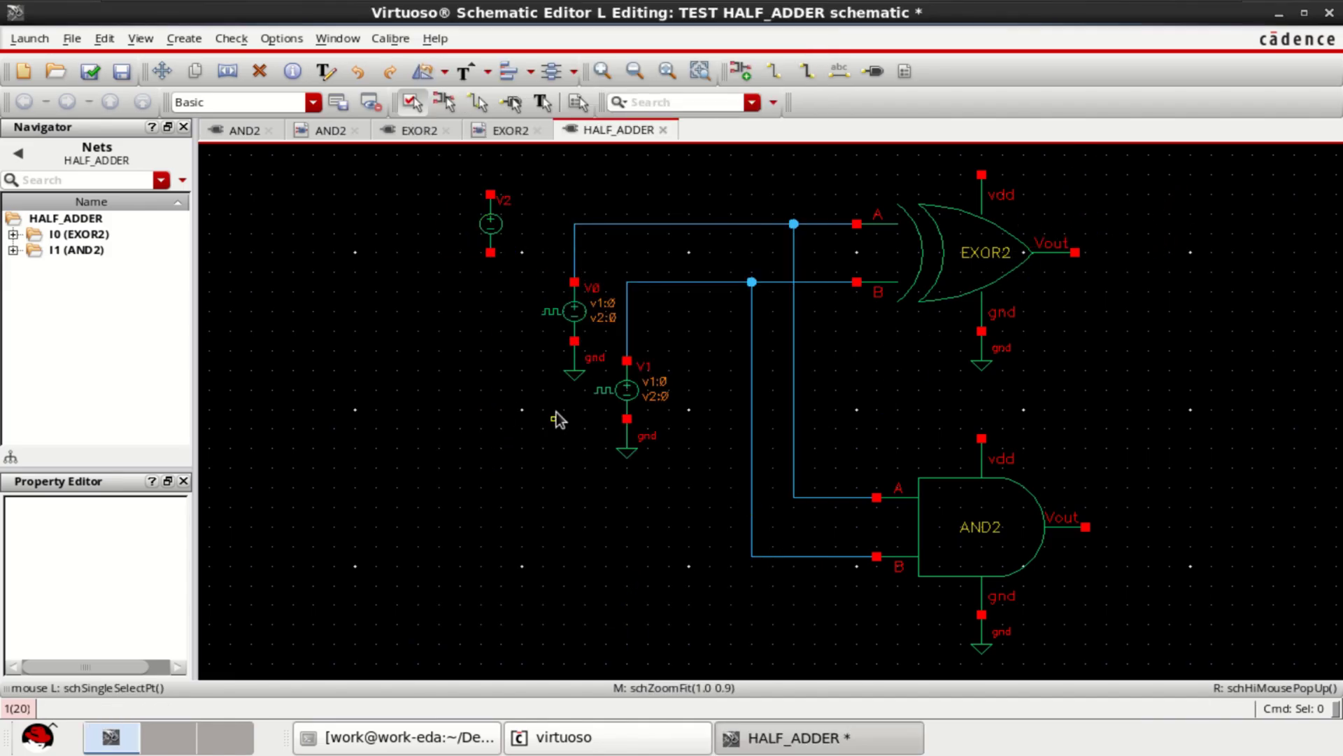
Copy V0's gnd symbol onto the negative terminal of the vdc source.
{"action": "left_click", "coordinate": [574, 374]}
{"action": "key", "text": "c"}
{"action": "left_click", "coordinate": [491, 285]}
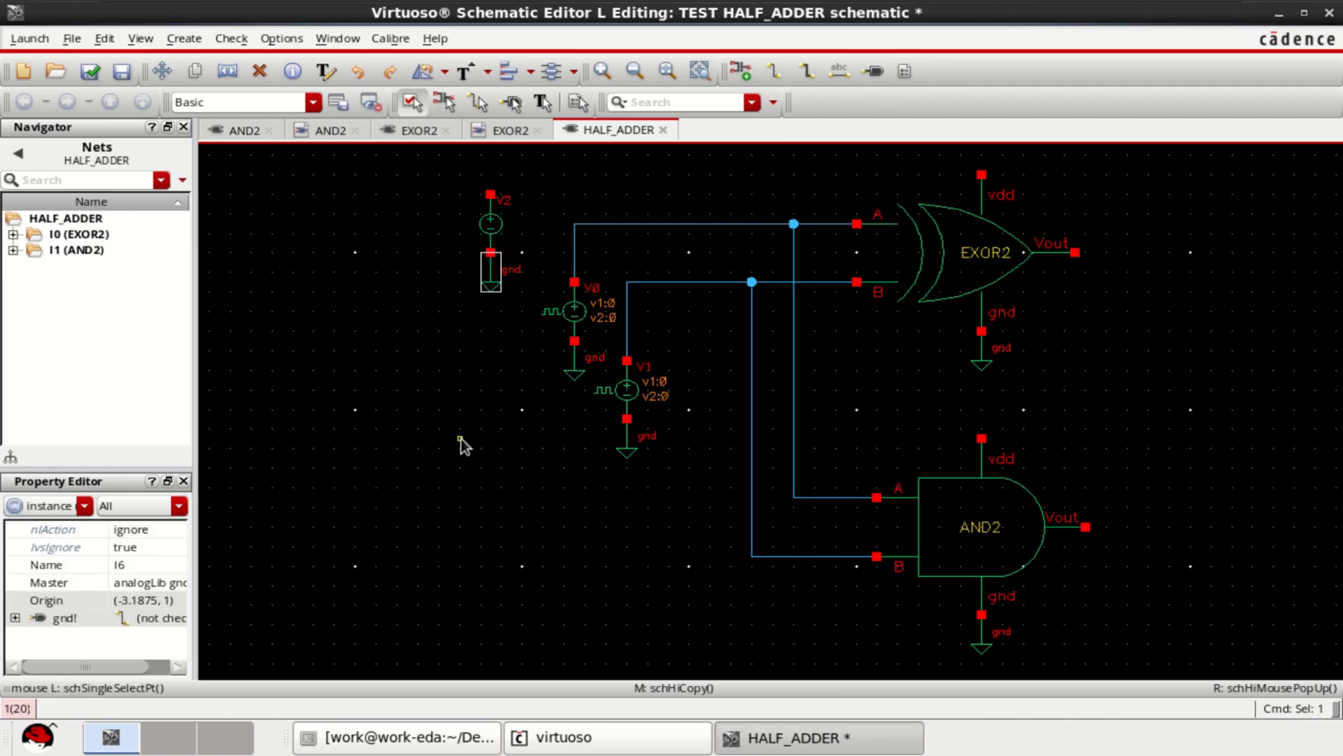
{"action": "key", "text": "Escape"}
{"action": "key", "text": "f"}
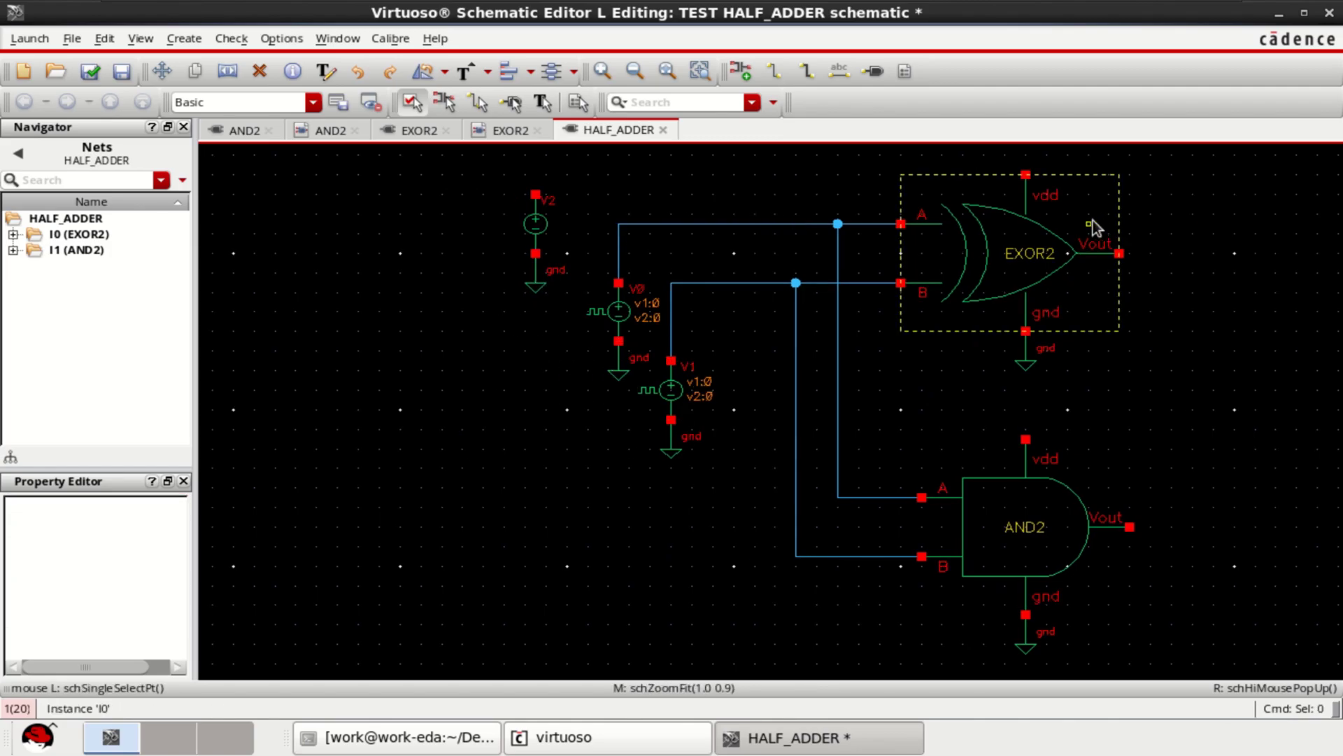
Draw a short wire stub from EXOR2's vdd pin, leaving its far end open.
{"action": "scroll", "coordinate": [1089, 221], "scroll_direction": "up", "scroll_amount": 1}
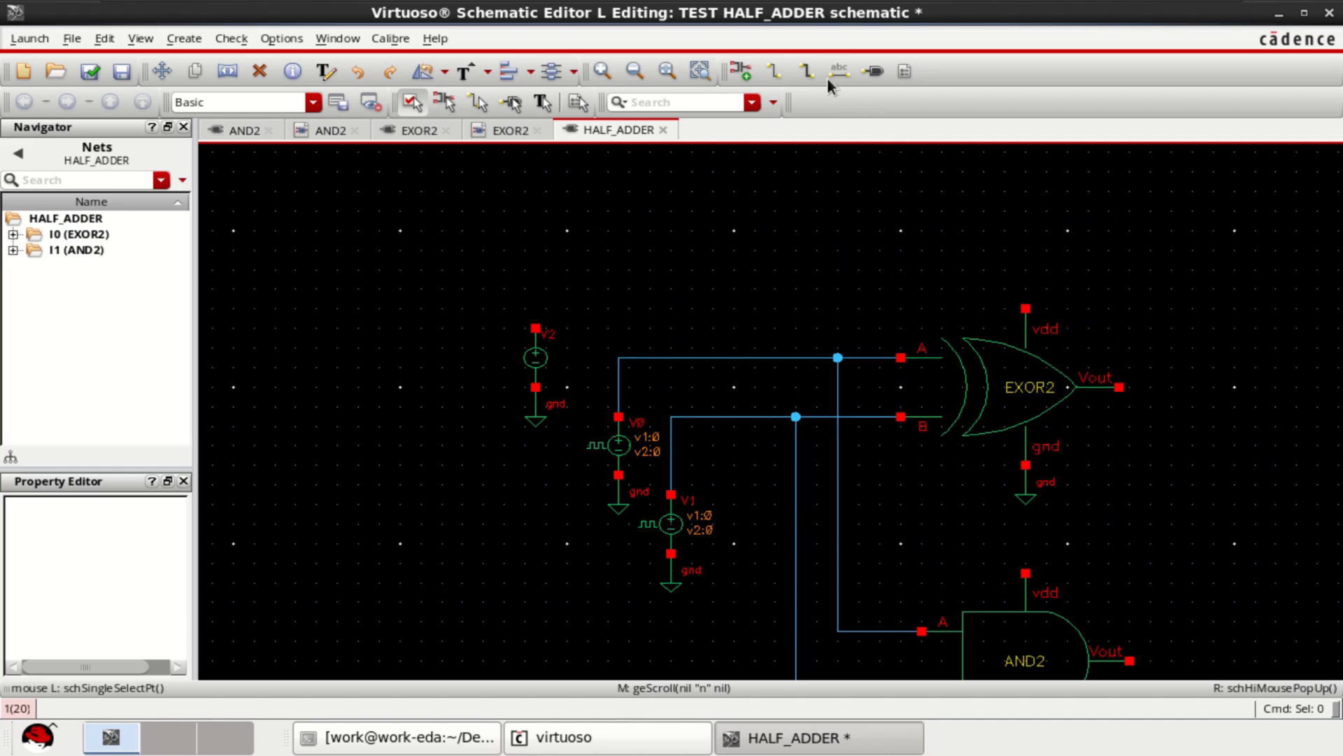
{"action": "left_click", "coordinate": [773, 71]}
{"action": "left_click", "coordinate": [1026, 308]}
{"action": "left_click", "coordinate": [994, 289]}
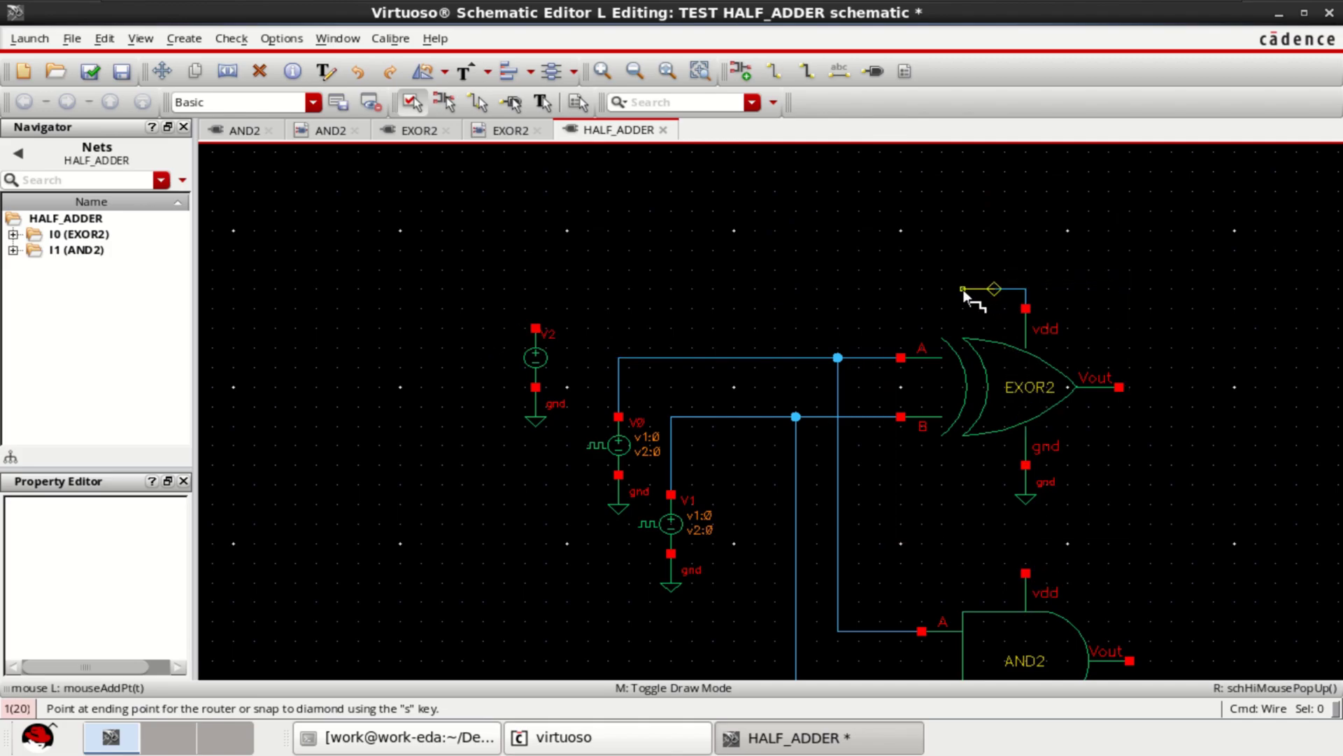
{"action": "key", "text": "Escape"}
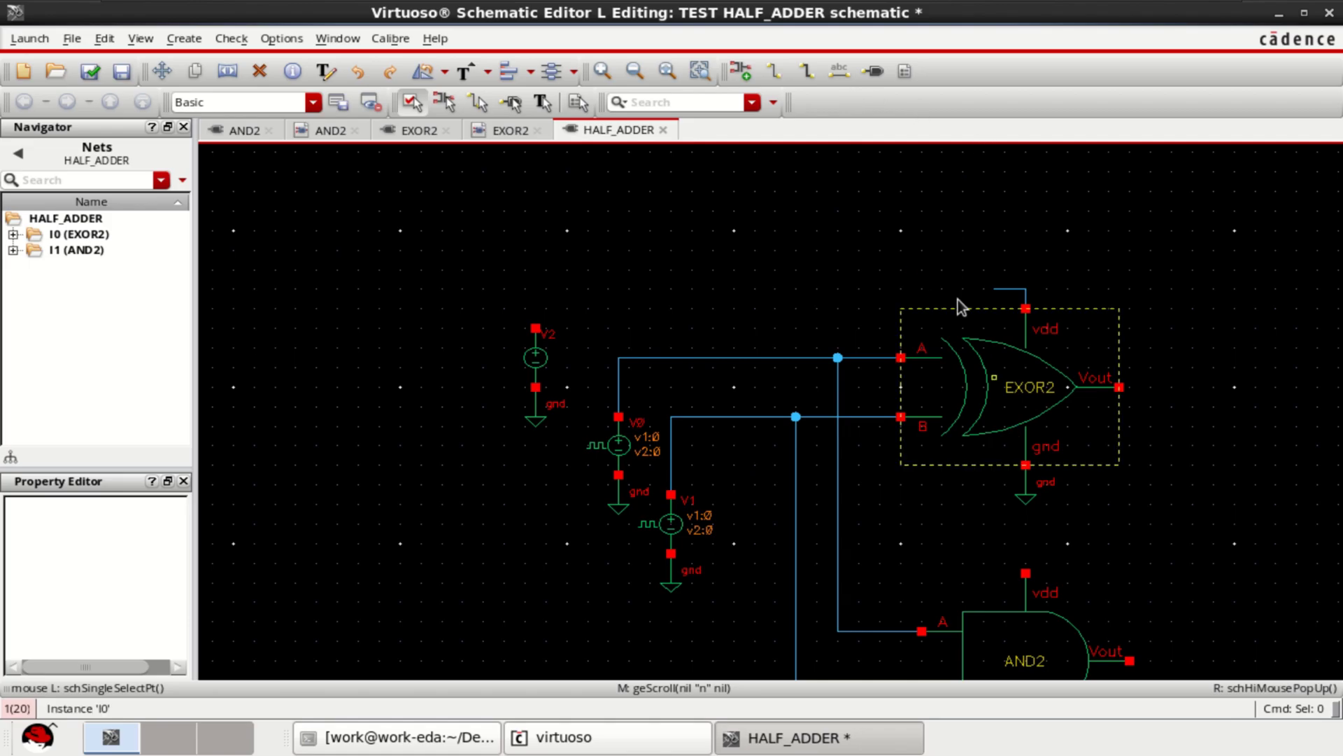
Draw short open-ended wire stubs from AND2's vdd pin and from the positive terminal of the vdc source.
{"action": "left_click", "coordinate": [774, 71]}
{"action": "left_click", "coordinate": [1027, 575]}
{"action": "left_click", "coordinate": [774, 71]}
{"action": "left_click", "coordinate": [536, 328]}
{"action": "double_click", "coordinate": [569, 307]}
{"action": "key", "text": "Escape"}
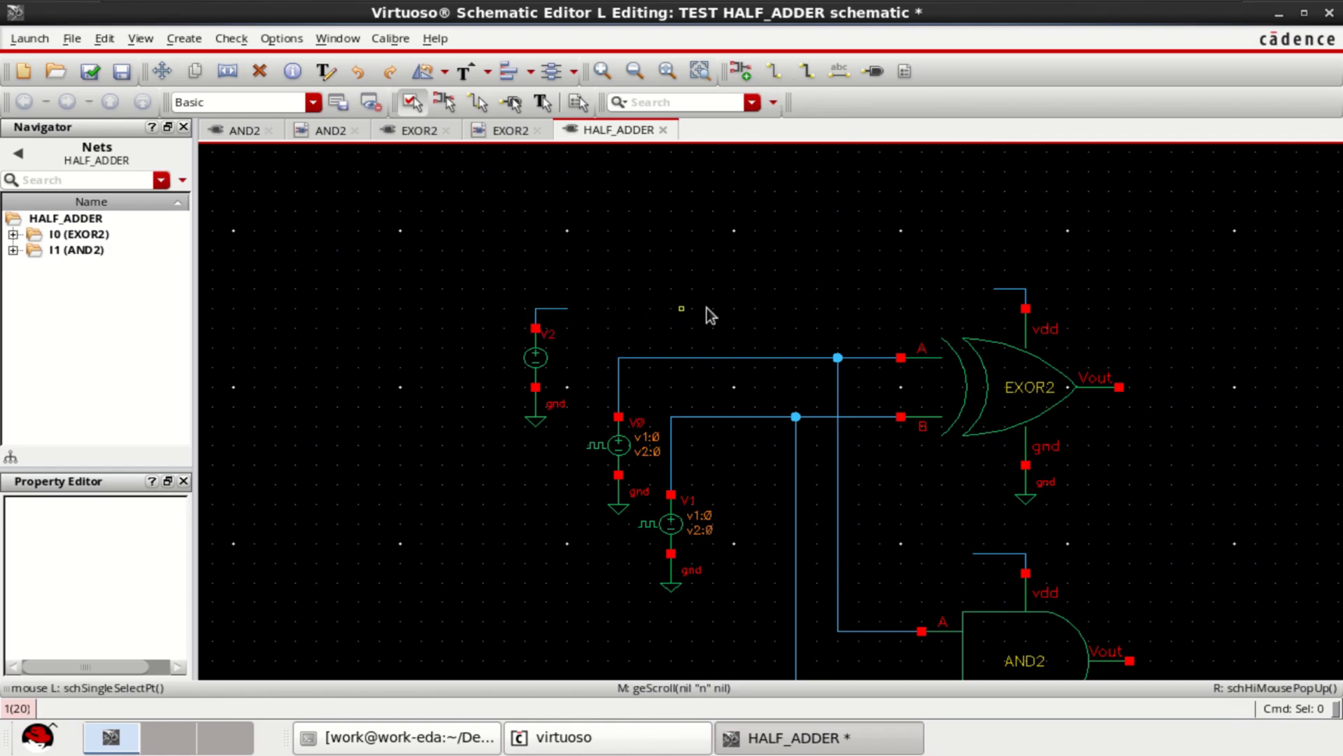
Label the wire stubs at the vdc source, EXOR2's vdd pin and AND2's vdd pin as vdd.
{"action": "left_click", "coordinate": [840, 71]}
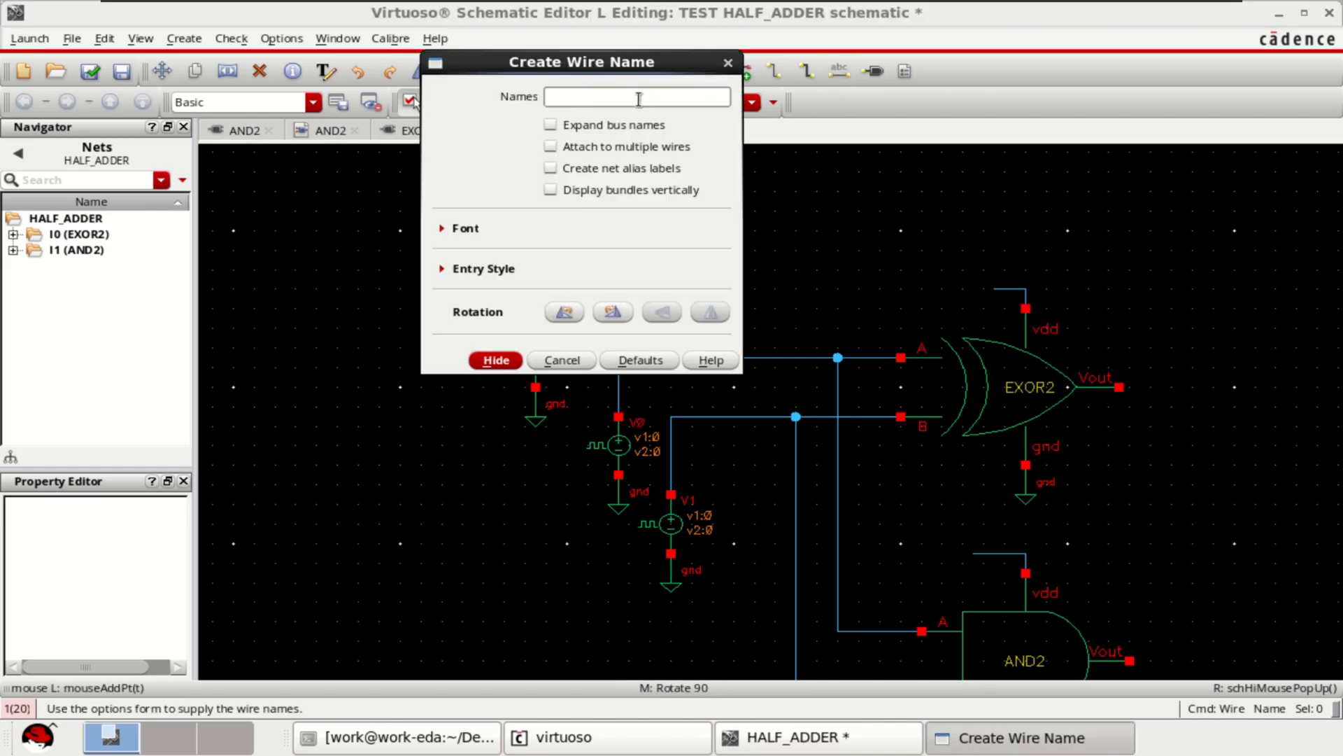
{"action": "type", "text": "vdd vdd vdd"}
{"action": "left_click", "coordinate": [494, 361]}
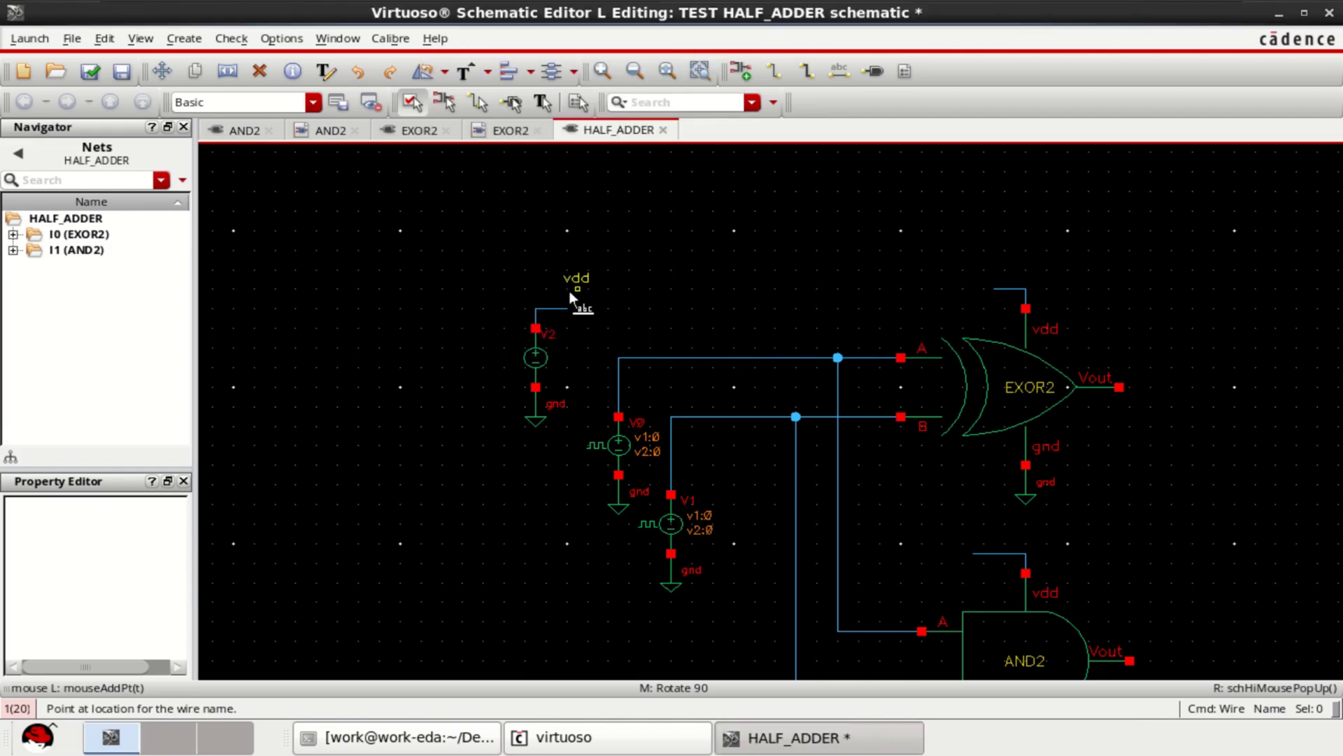
{"action": "left_click", "coordinate": [1016, 295]}
{"action": "left_click", "coordinate": [999, 554]}
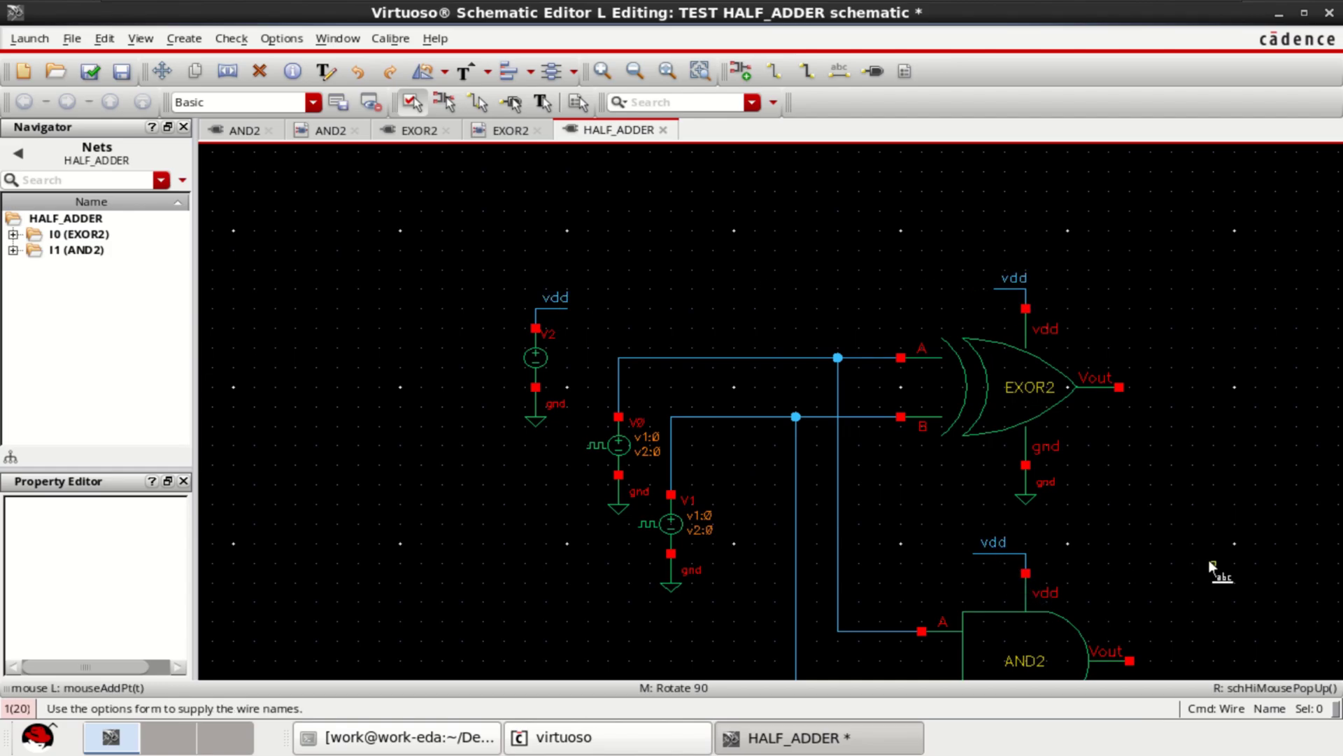
{"action": "key", "text": "Escape"}
{"action": "key", "text": "f"}
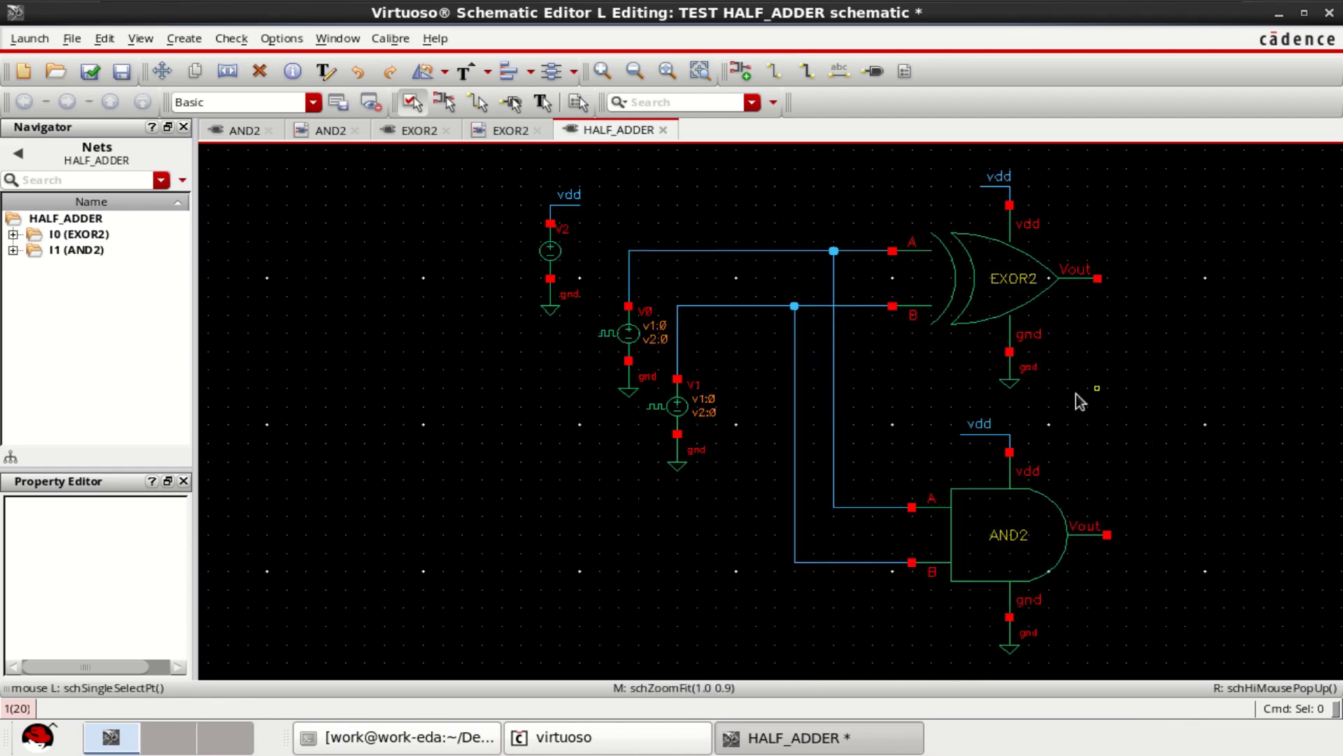
Enable net highlighting, and check and save the HALF_ADDER schematic.
{"action": "left_click", "coordinate": [142, 39]}
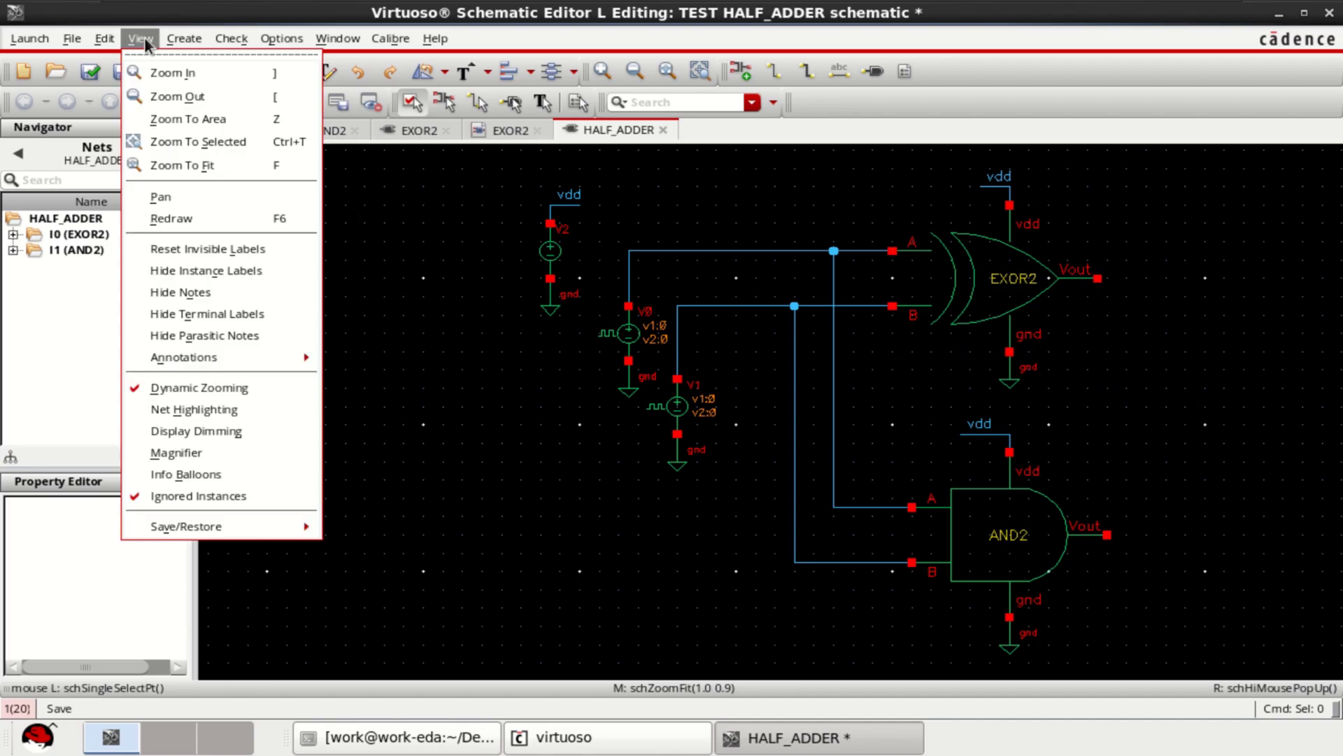
{"action": "left_click", "coordinate": [229, 409]}
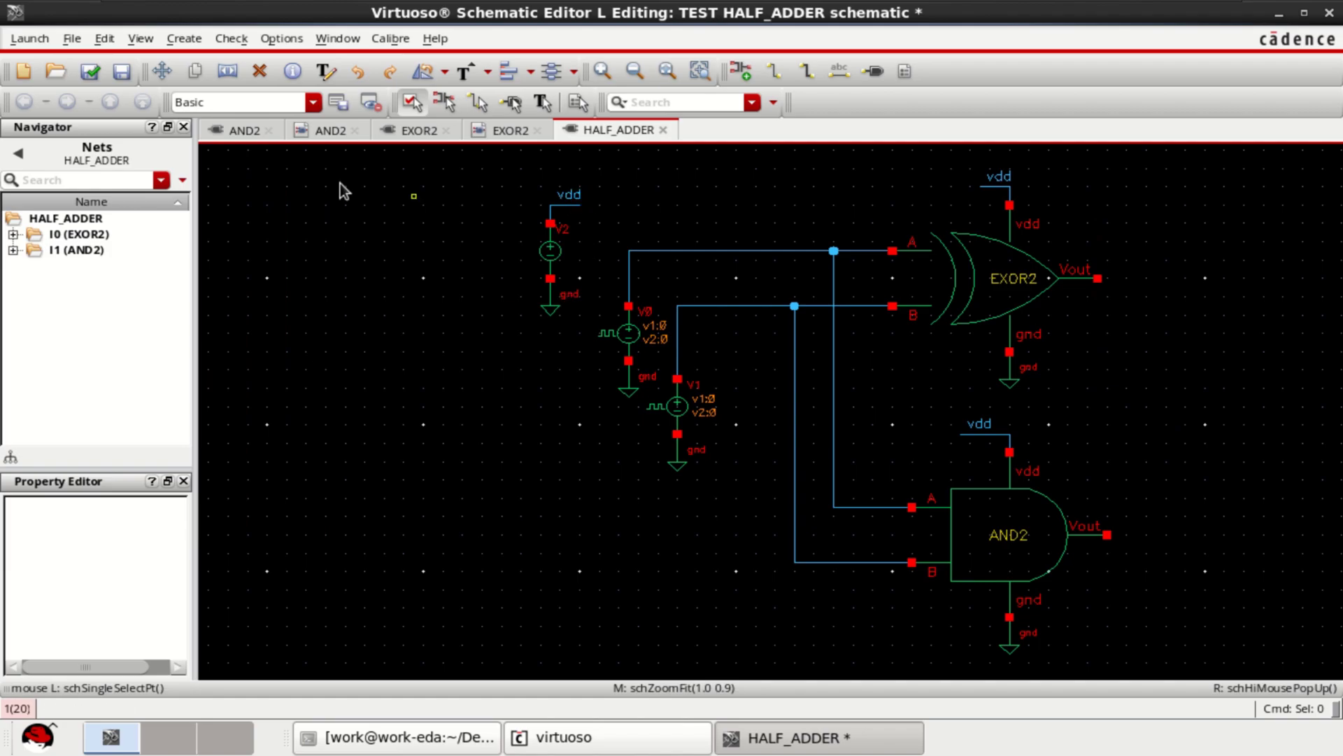
{"action": "left_click", "coordinate": [91, 73]}
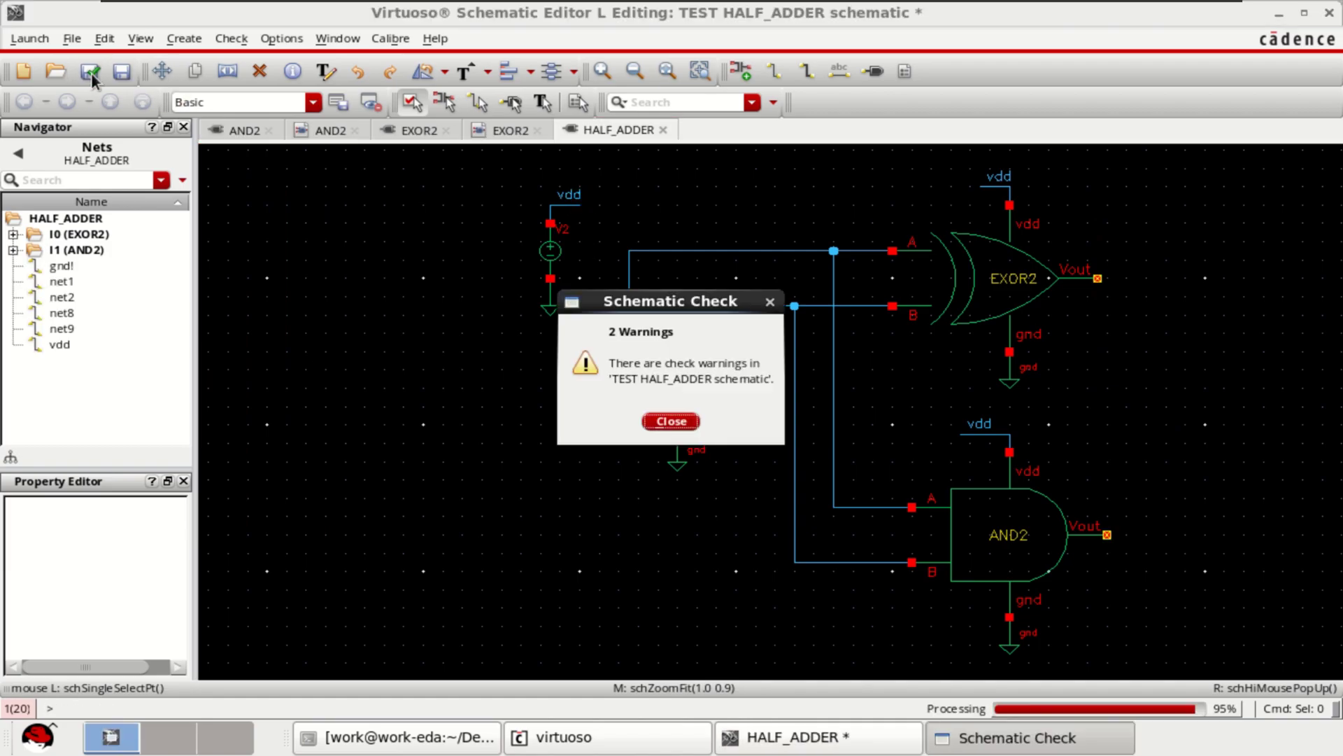
{"action": "left_click", "coordinate": [668, 421]}
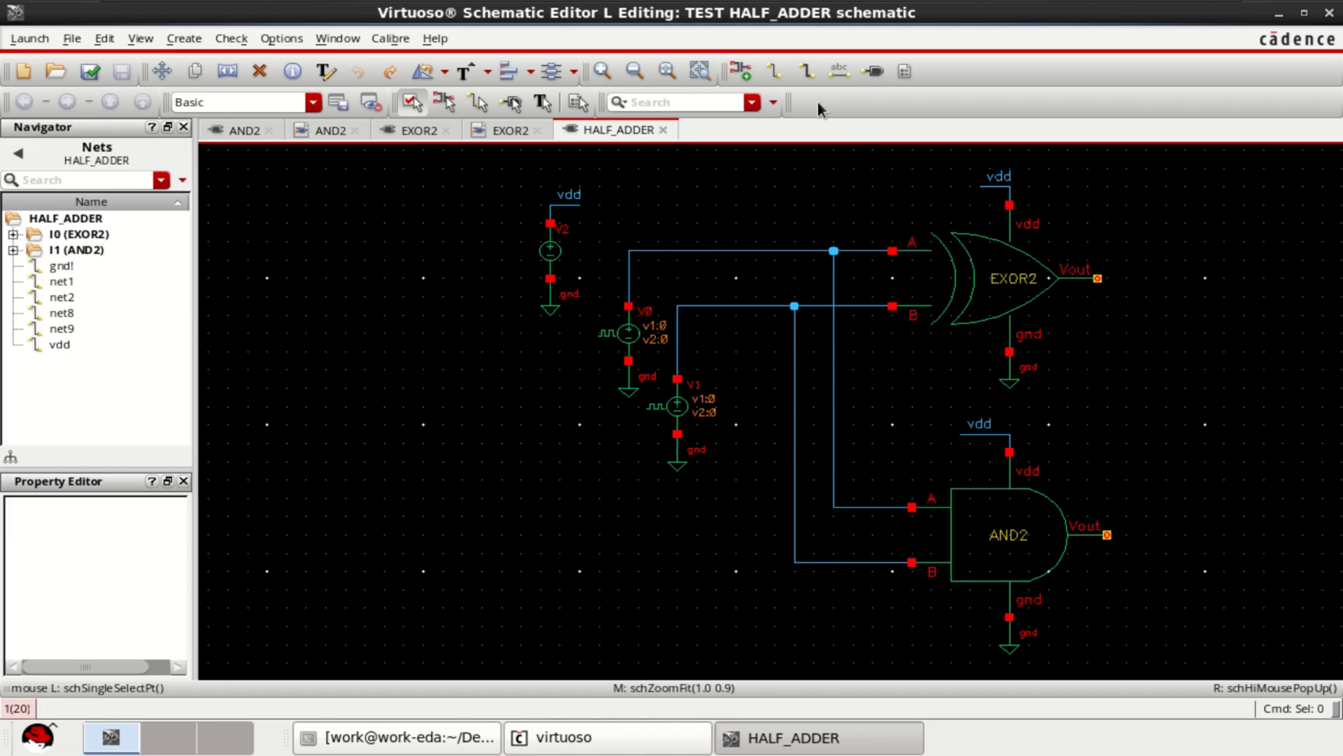
Create output pins Sum and Carry, placing Sum in line with EXOR2's Vout and Carry in line with AND2's Vout.
{"action": "left_click", "coordinate": [875, 72]}
{"action": "left_click", "coordinate": [616, 126]}
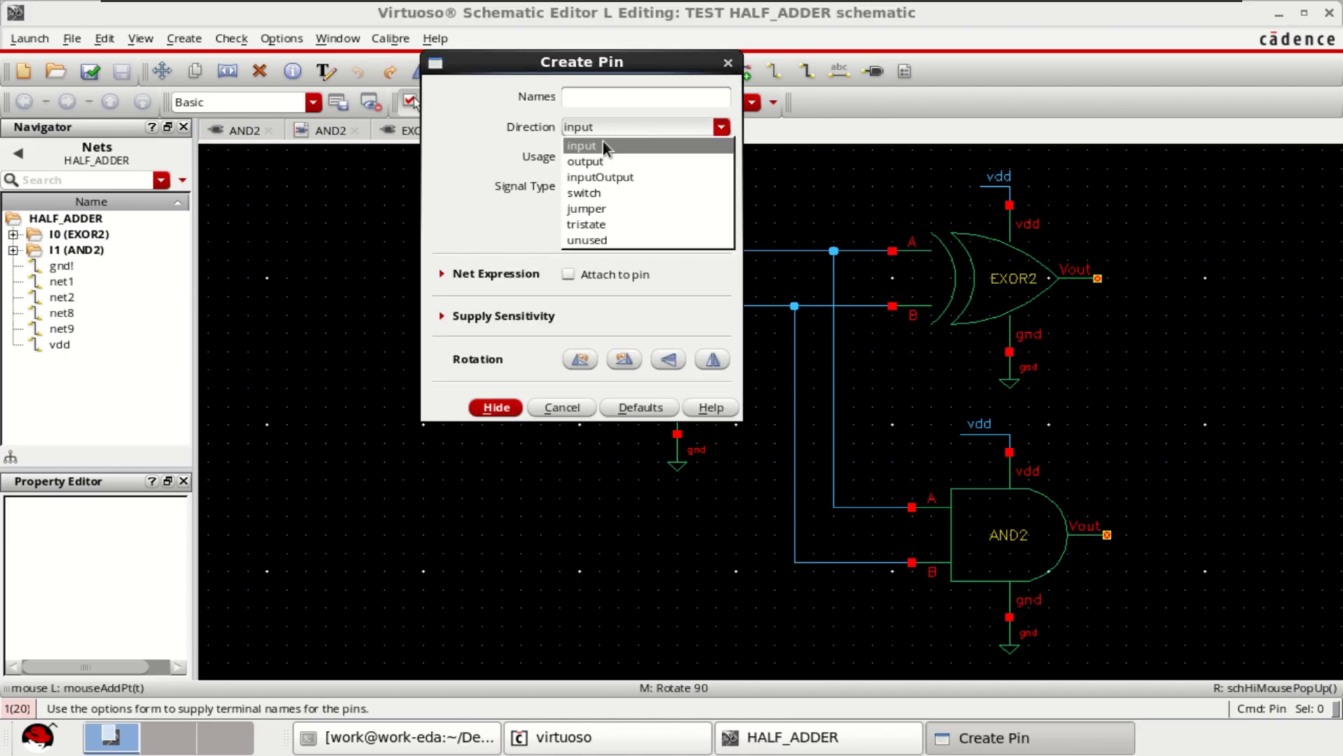
{"action": "left_click", "coordinate": [601, 158]}
{"action": "left_click", "coordinate": [633, 96]}
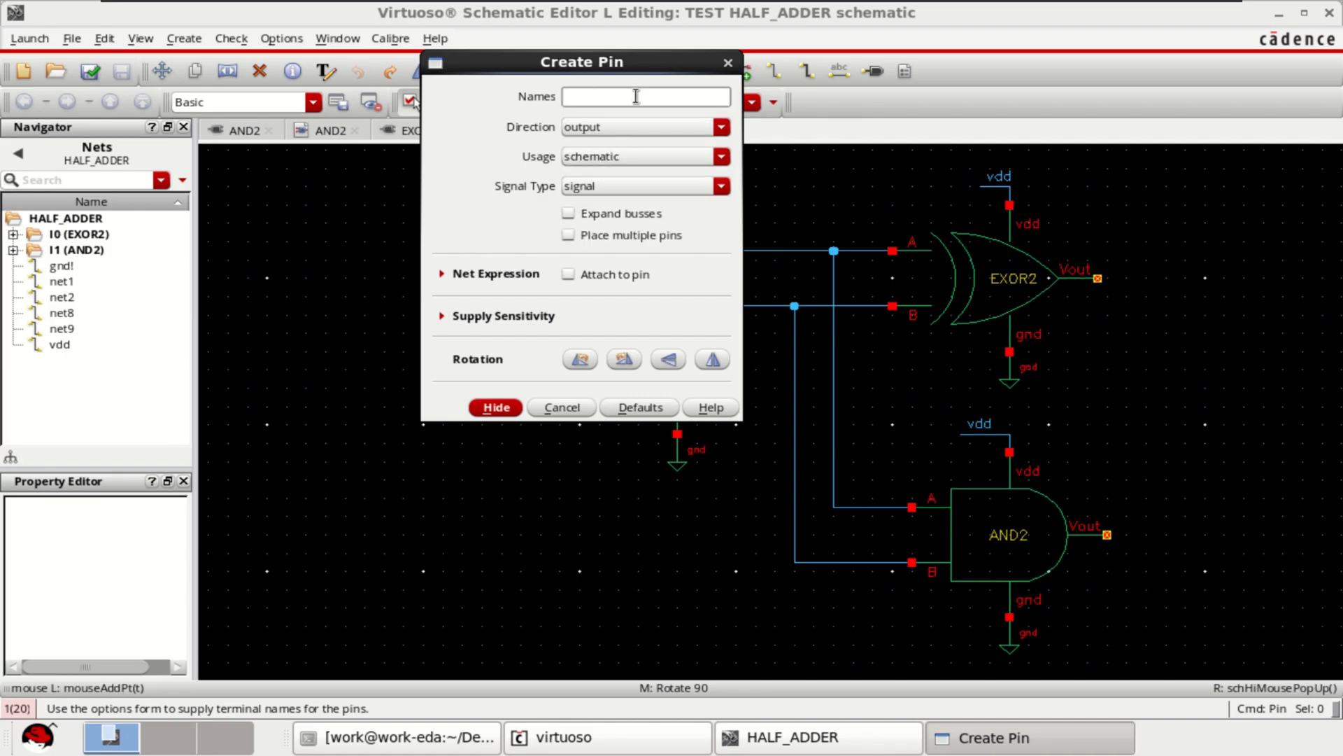
{"action": "type", "text": "Sum Carry"}
{"action": "left_click", "coordinate": [494, 407]}
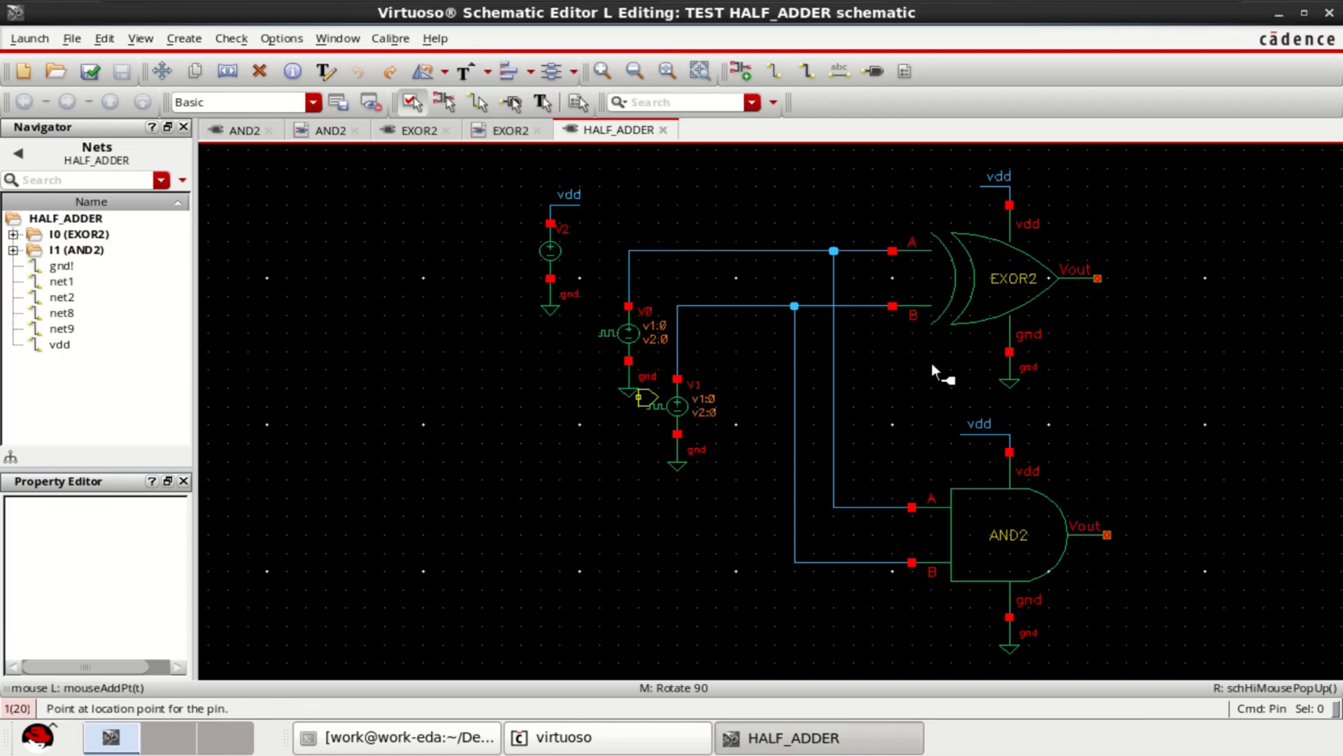
{"action": "left_click", "coordinate": [1187, 279]}
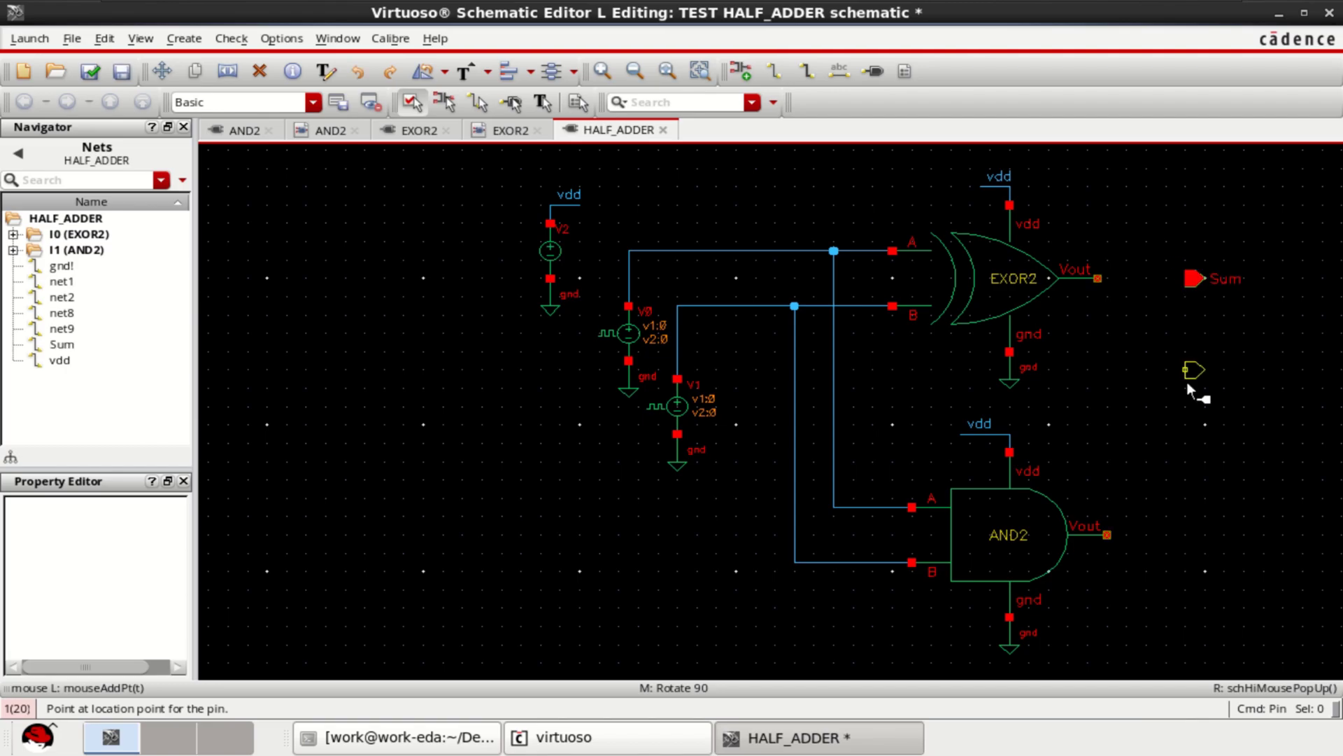
{"action": "left_click", "coordinate": [1184, 533]}
{"action": "key", "text": "Escape"}
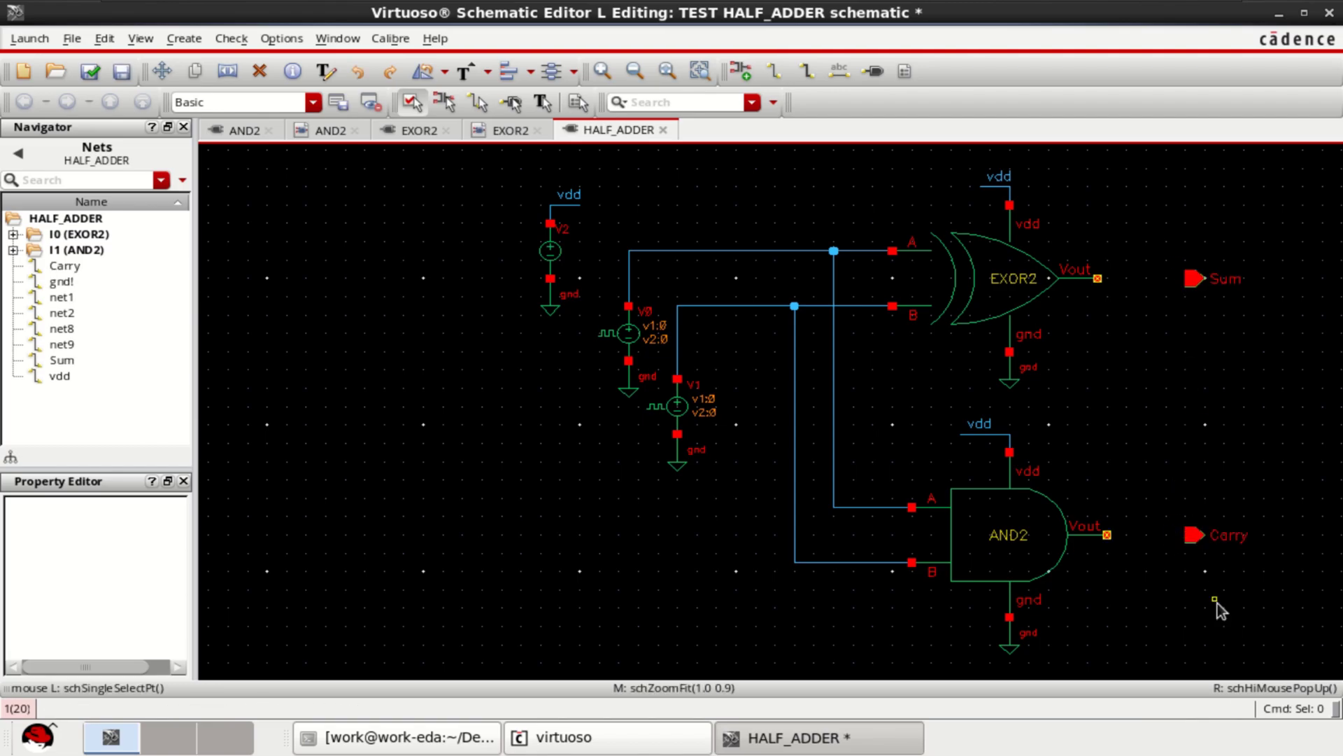
Wire the Sum output pin to EXOR2's Vout.
{"action": "middle_click", "coordinate": [1218, 603]}
{"action": "left_click", "coordinate": [774, 71]}
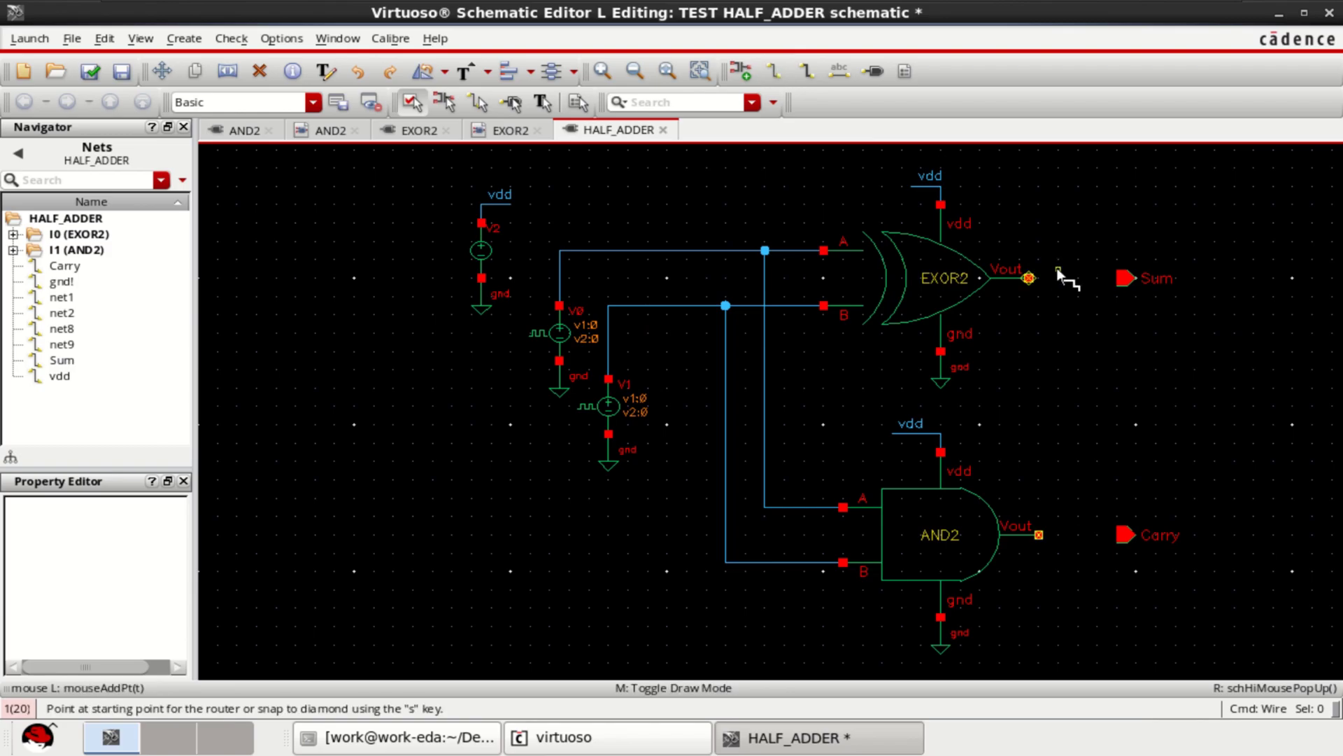
{"action": "left_click", "coordinate": [1126, 278]}
{"action": "left_click", "coordinate": [1029, 278]}
Wire the Carry output pin to AND2's Vout.
{"action": "left_click", "coordinate": [1126, 535]}
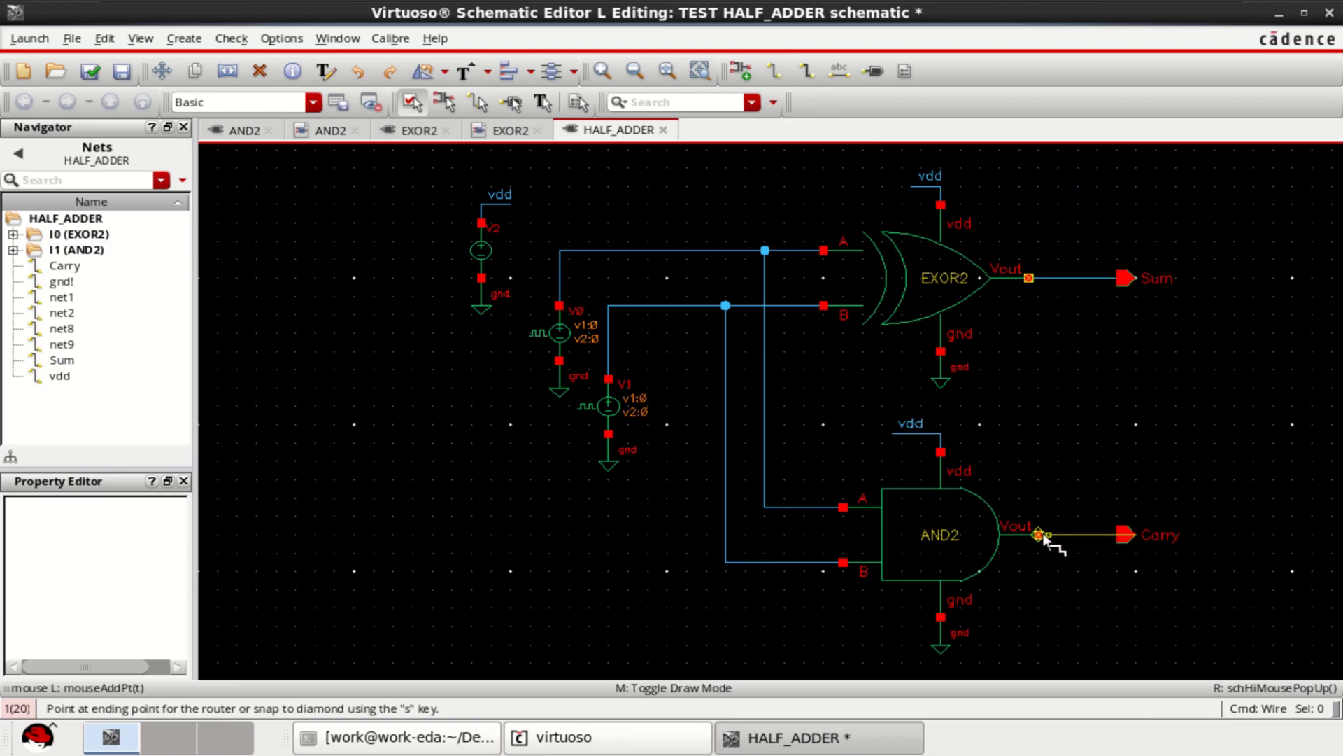
{"action": "left_click", "coordinate": [775, 70]}
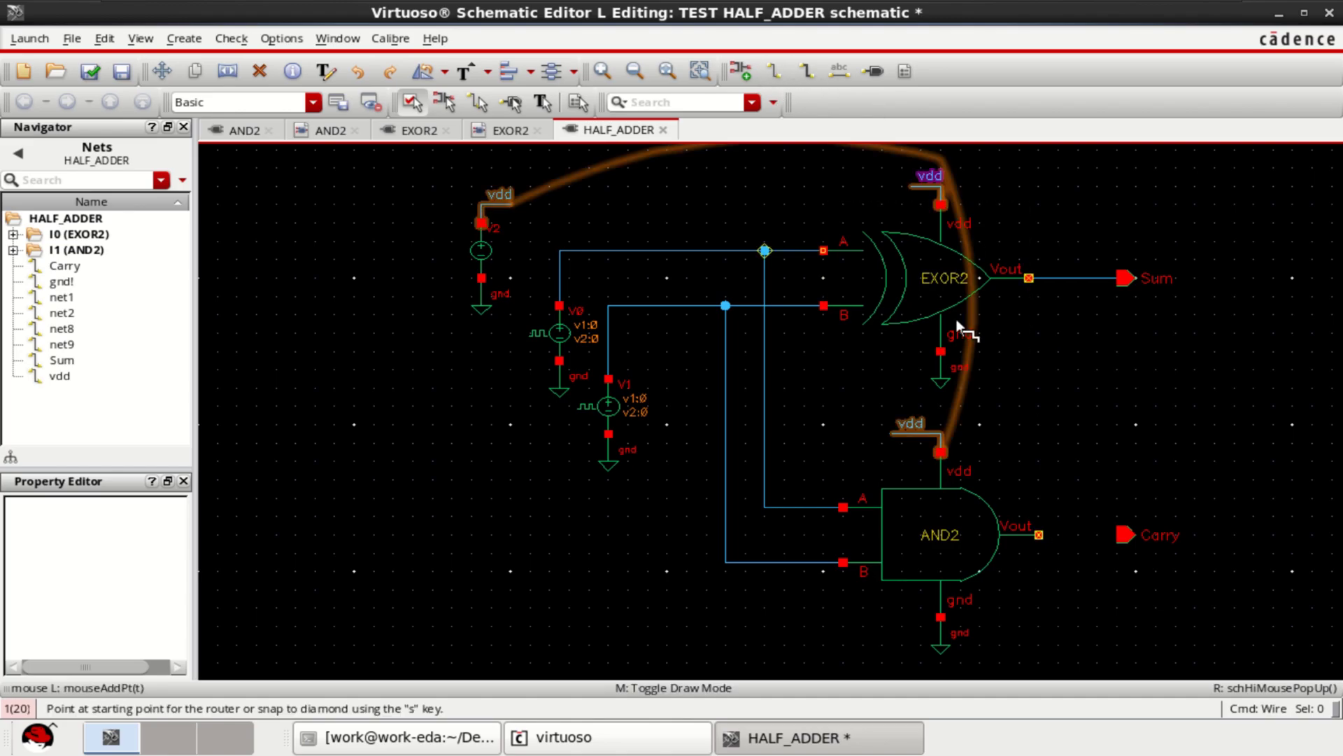
{"action": "key", "text": "Escape"}
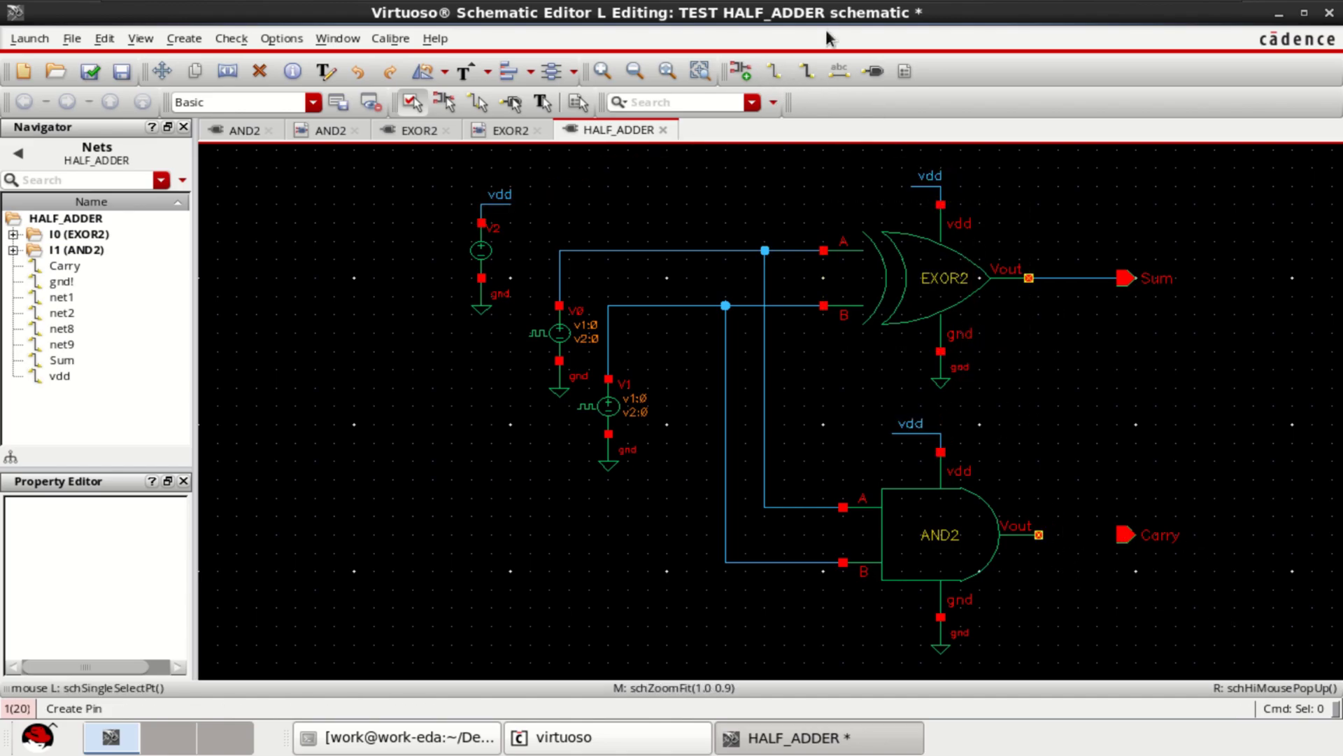
{"action": "left_click", "coordinate": [788, 68]}
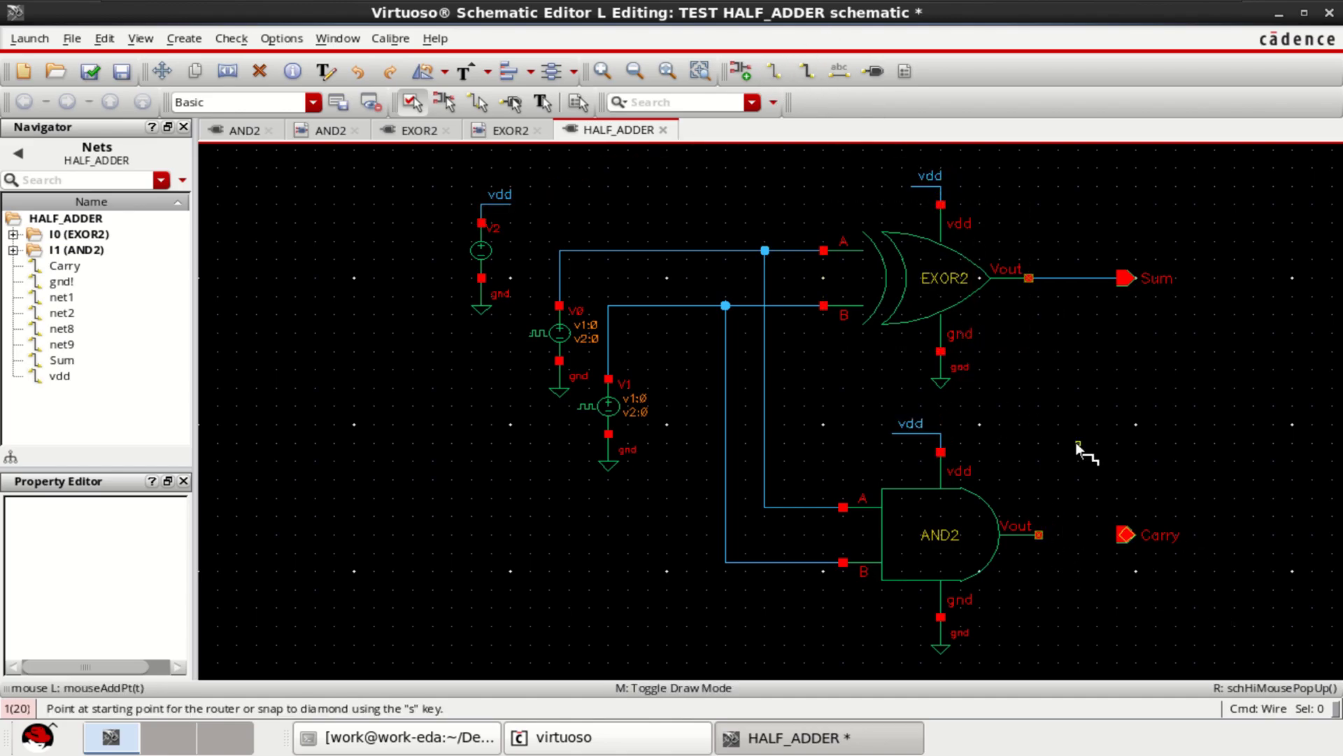
{"action": "left_click", "coordinate": [1127, 536]}
{"action": "left_click", "coordinate": [1051, 535]}
{"action": "key", "text": "Escape"}
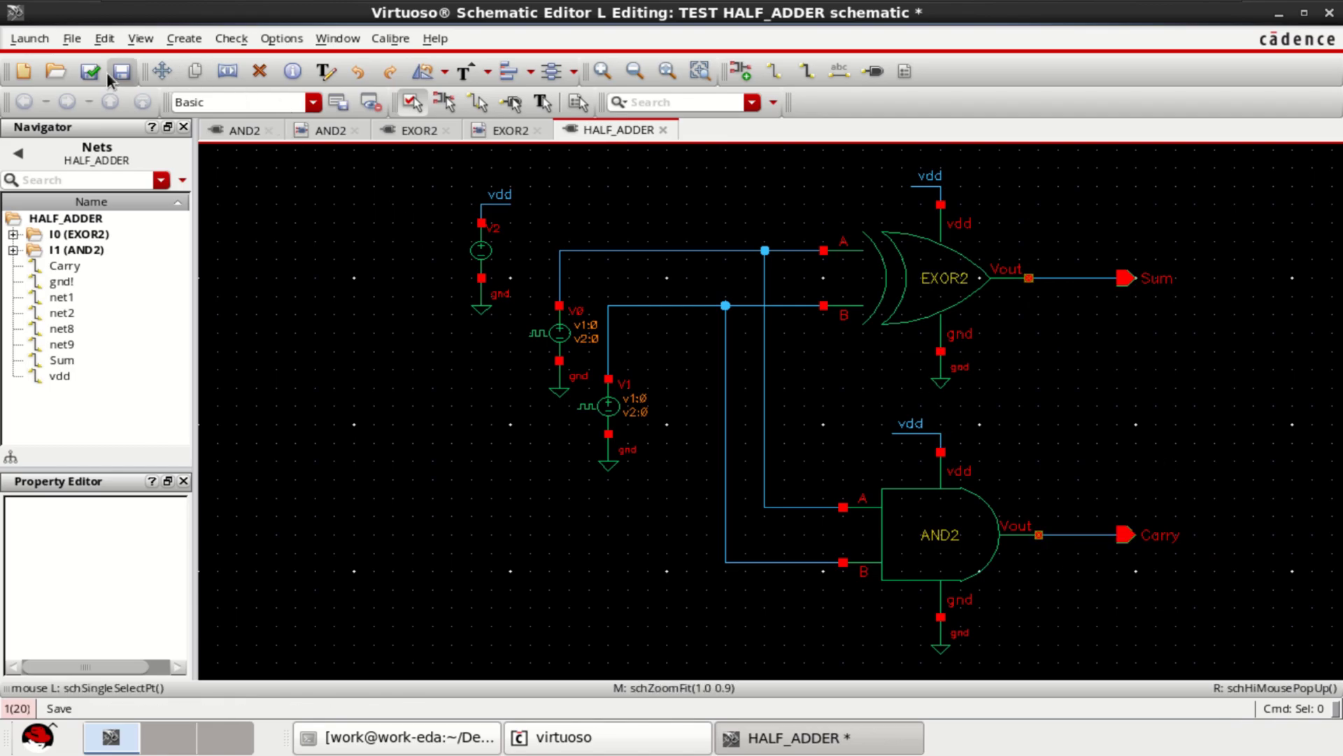
Check and save the HALF_ADDER schematic, and set the DC voltage of the vdd supply source V2 to 1 V.
{"action": "left_click", "coordinate": [84, 71]}
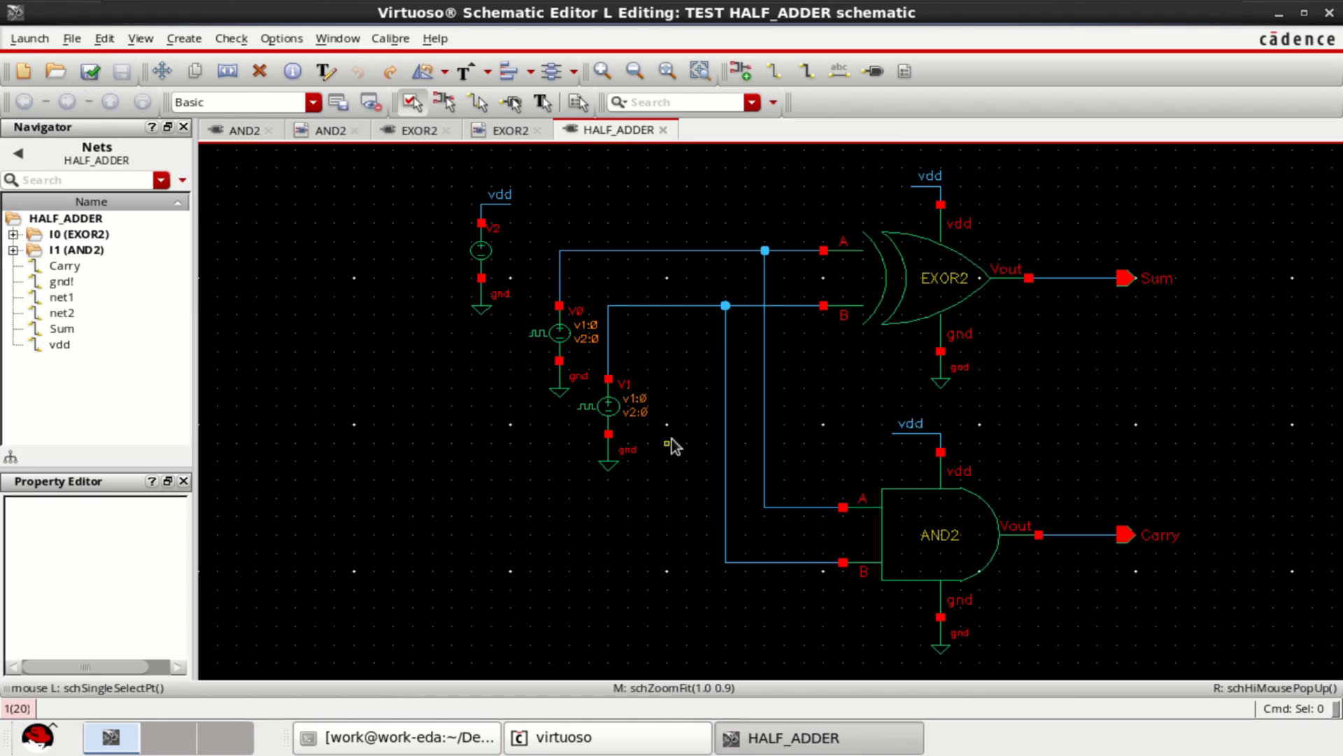
{"action": "left_click", "coordinate": [483, 252]}
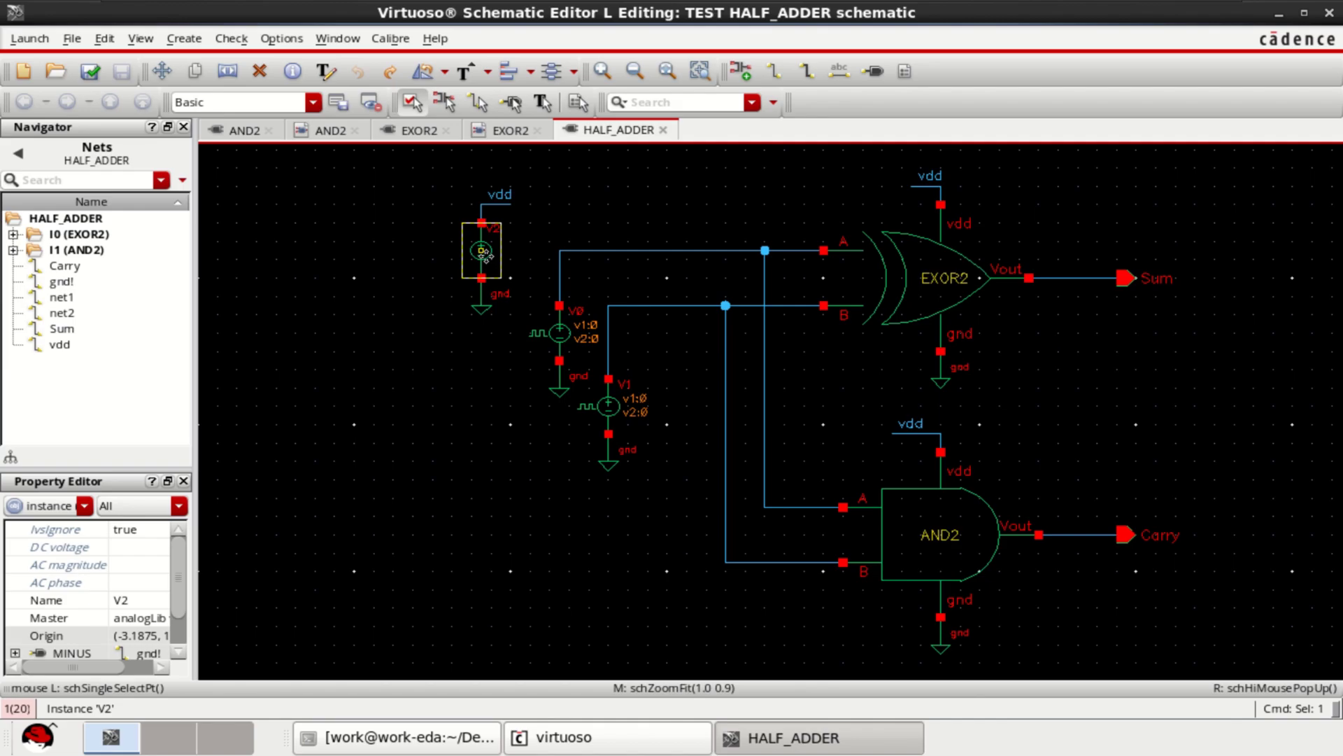
{"action": "key", "text": "q"}
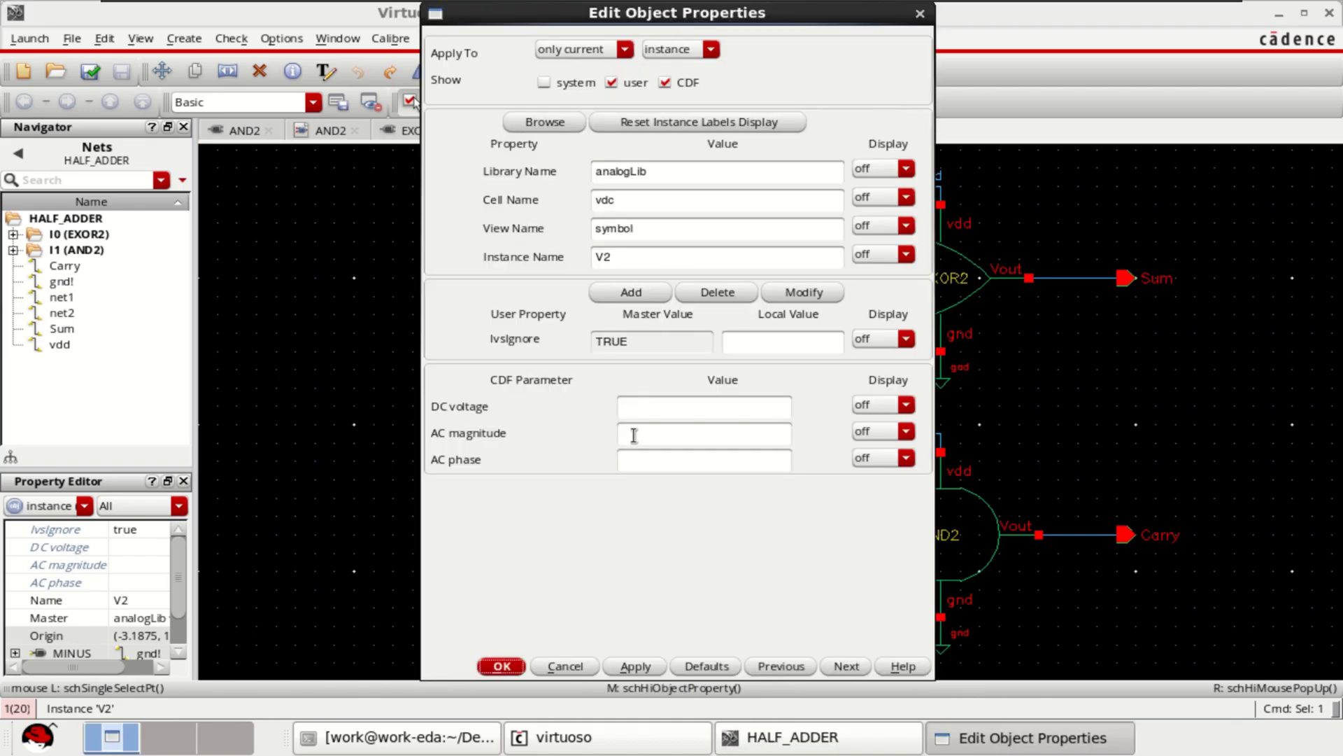
{"action": "left_click", "coordinate": [656, 412]}
{"action": "left_click", "coordinate": [506, 668]}
{"action": "left_click", "coordinate": [472, 441]}
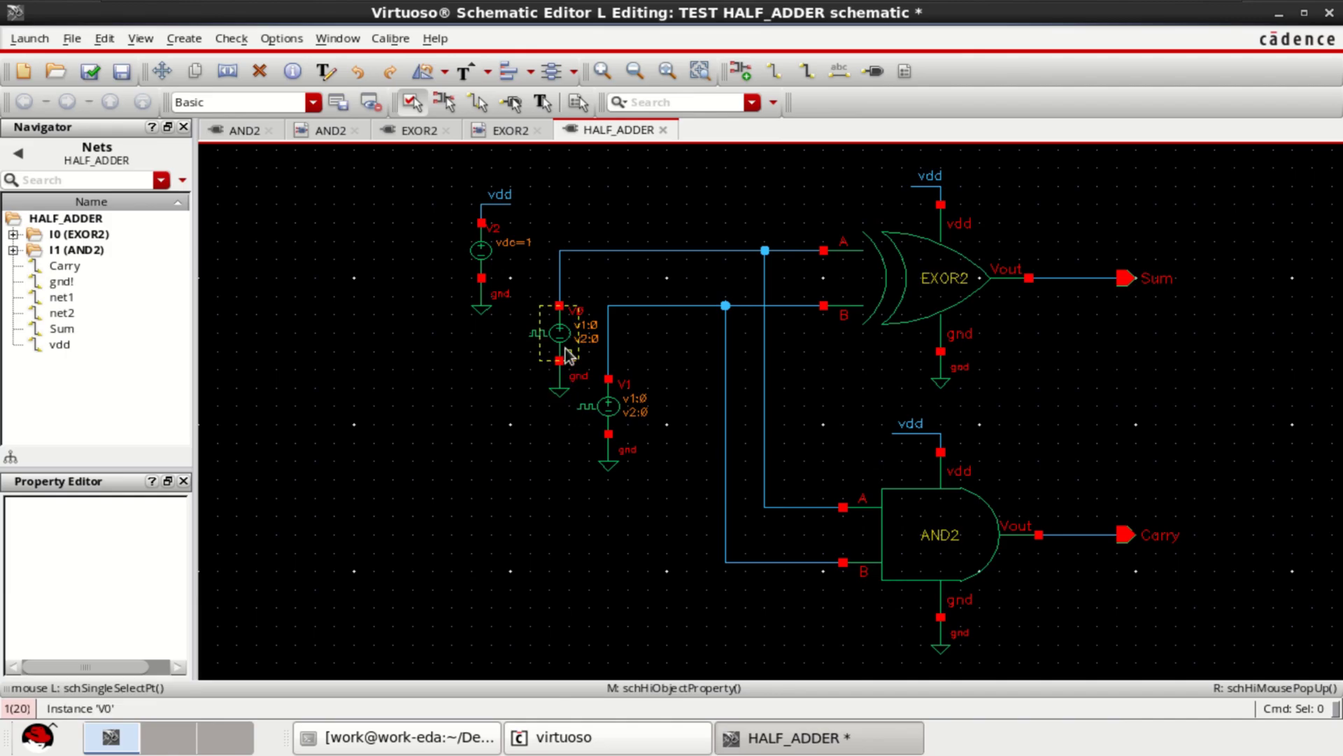
Set pulse source V0's Voltage 2 to 1 V, period to 100p, and pulse width to 50p.
{"action": "left_click", "coordinate": [564, 341]}
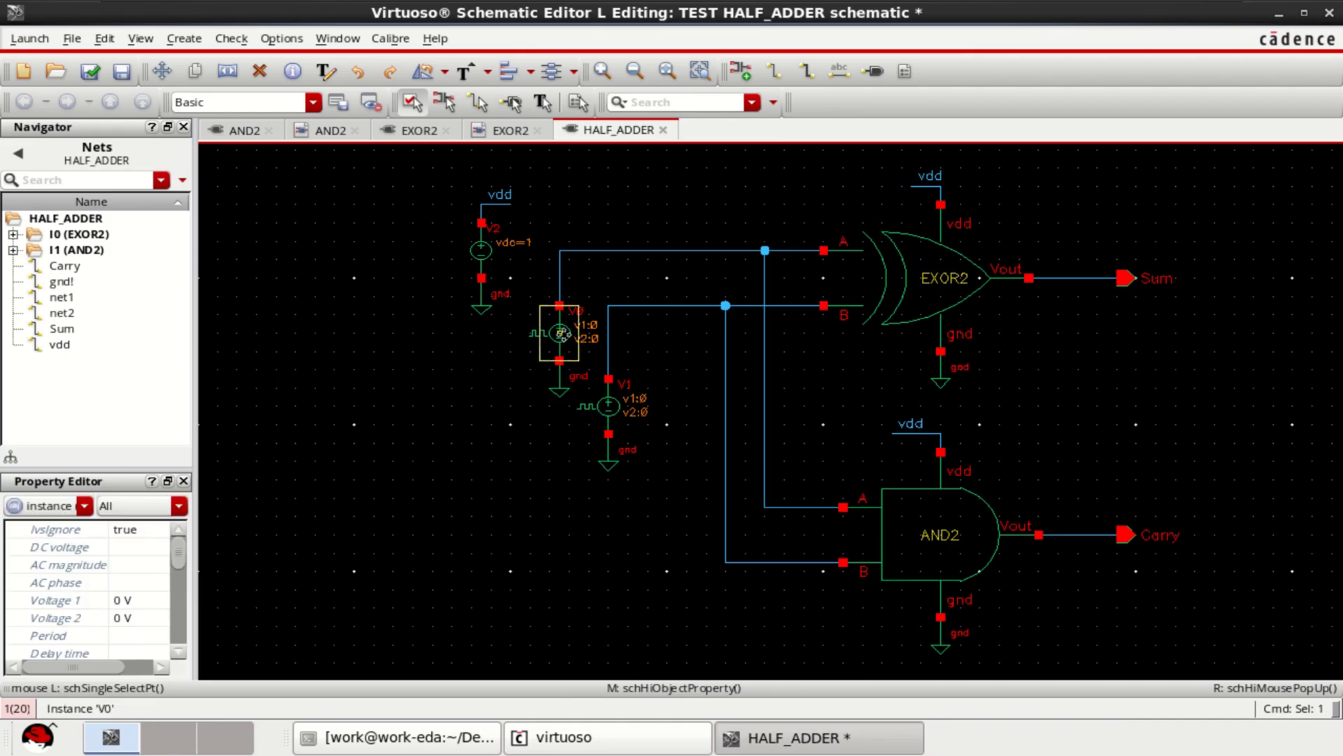
{"action": "key", "text": "q"}
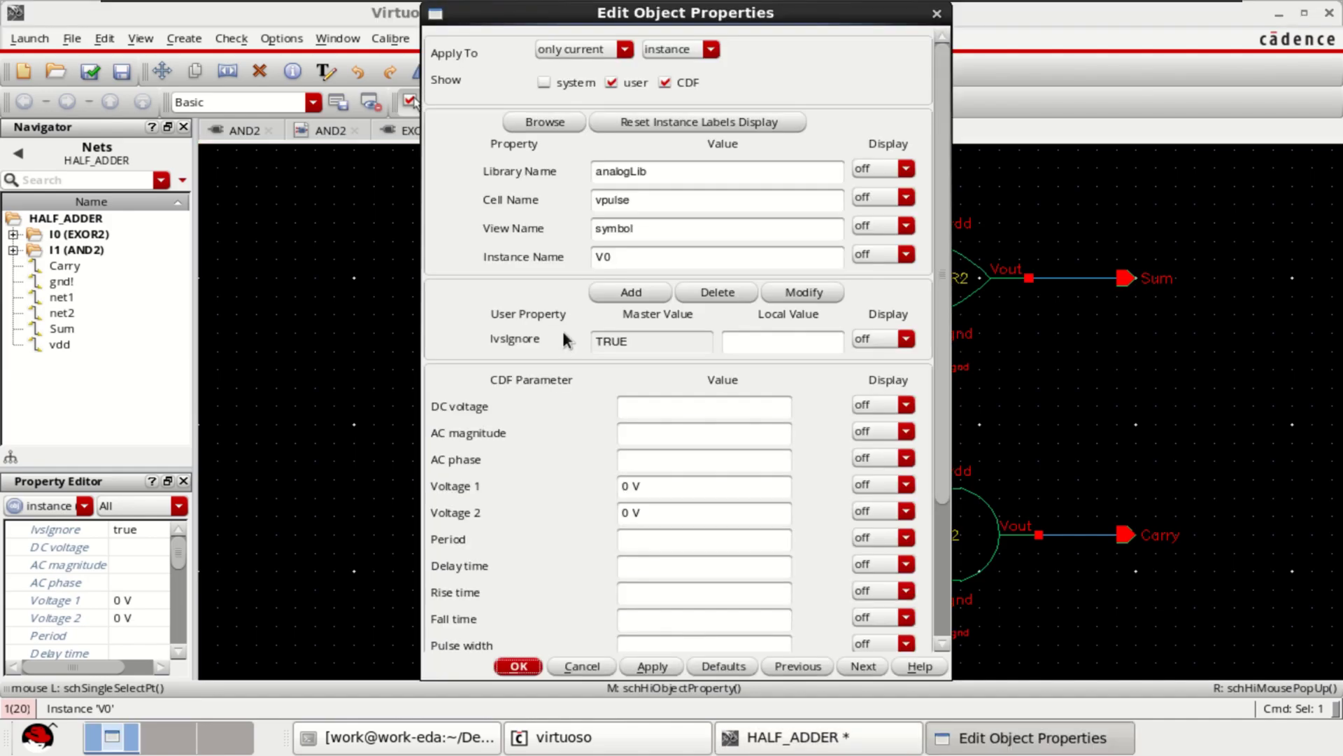
{"action": "double_click", "coordinate": [623, 514]}
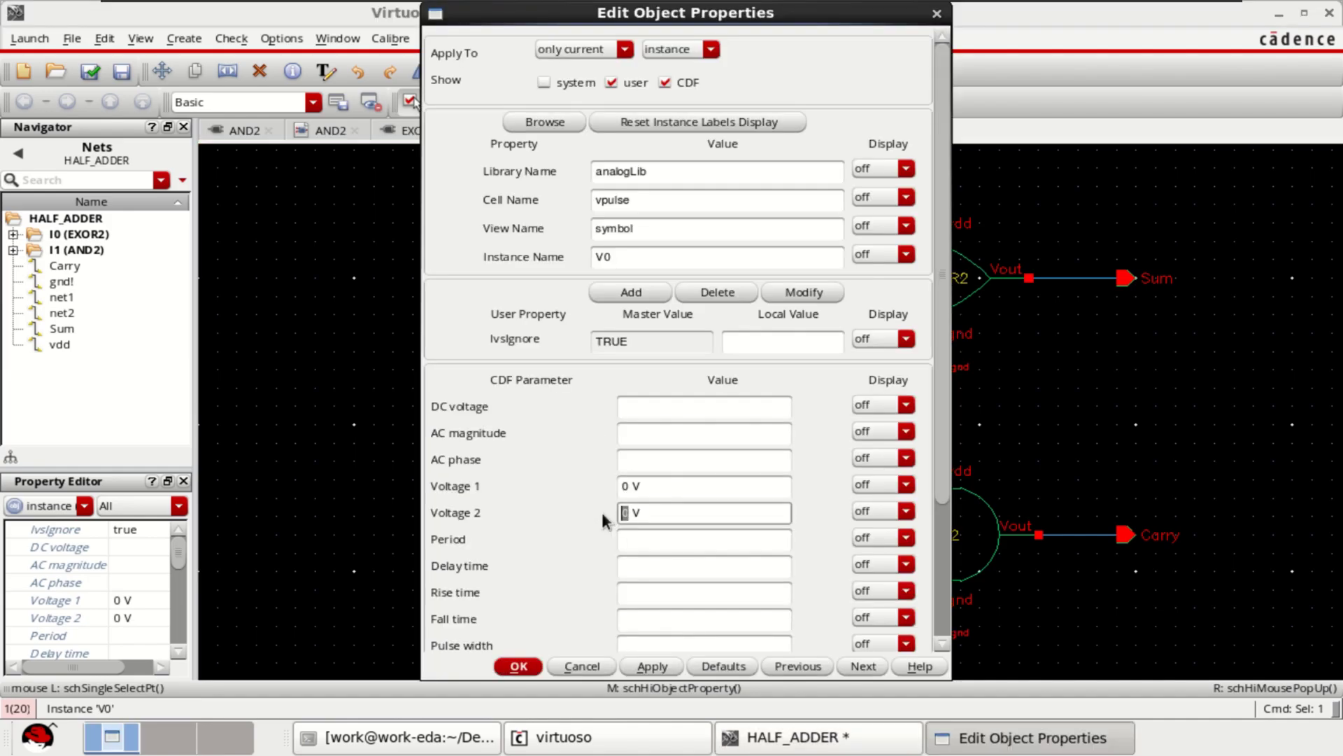
{"action": "type", "text": "1"}
{"action": "scroll", "coordinate": [641, 550], "scroll_direction": "down", "scroll_amount": 1}
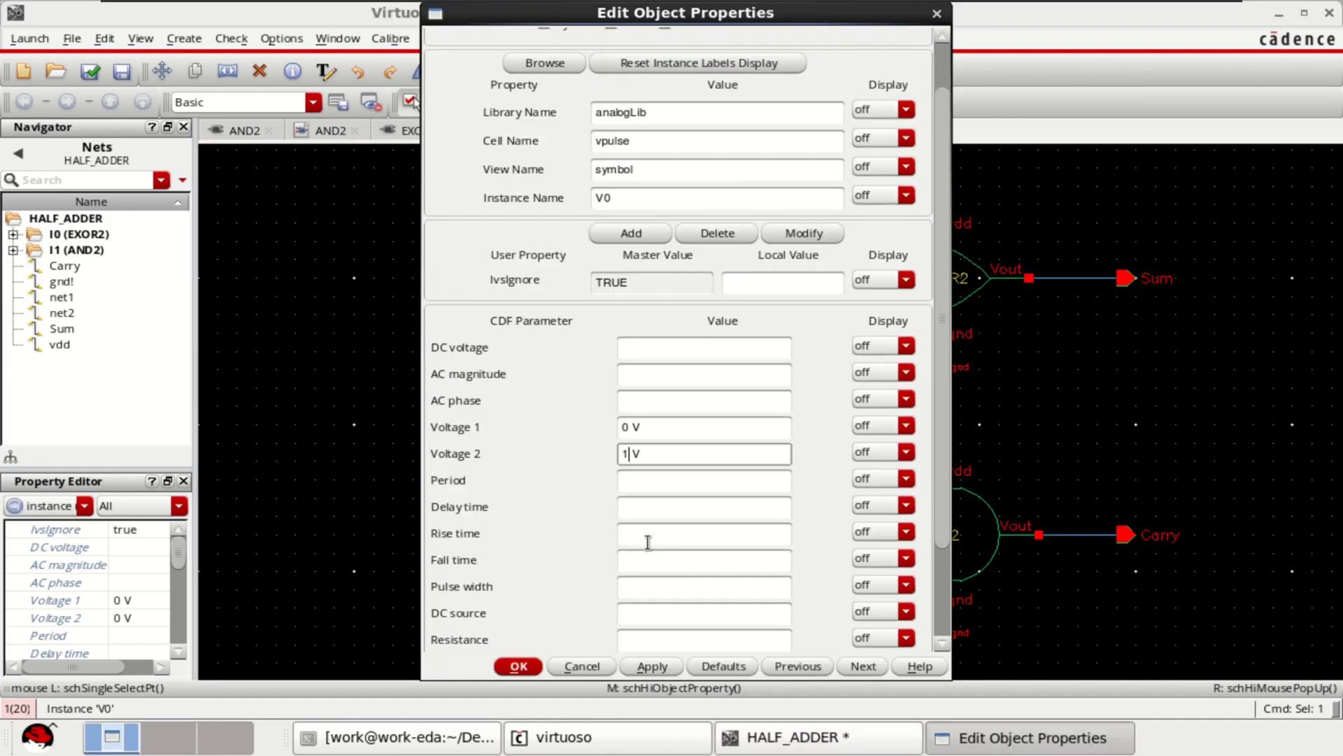
{"action": "left_click", "coordinate": [656, 481]}
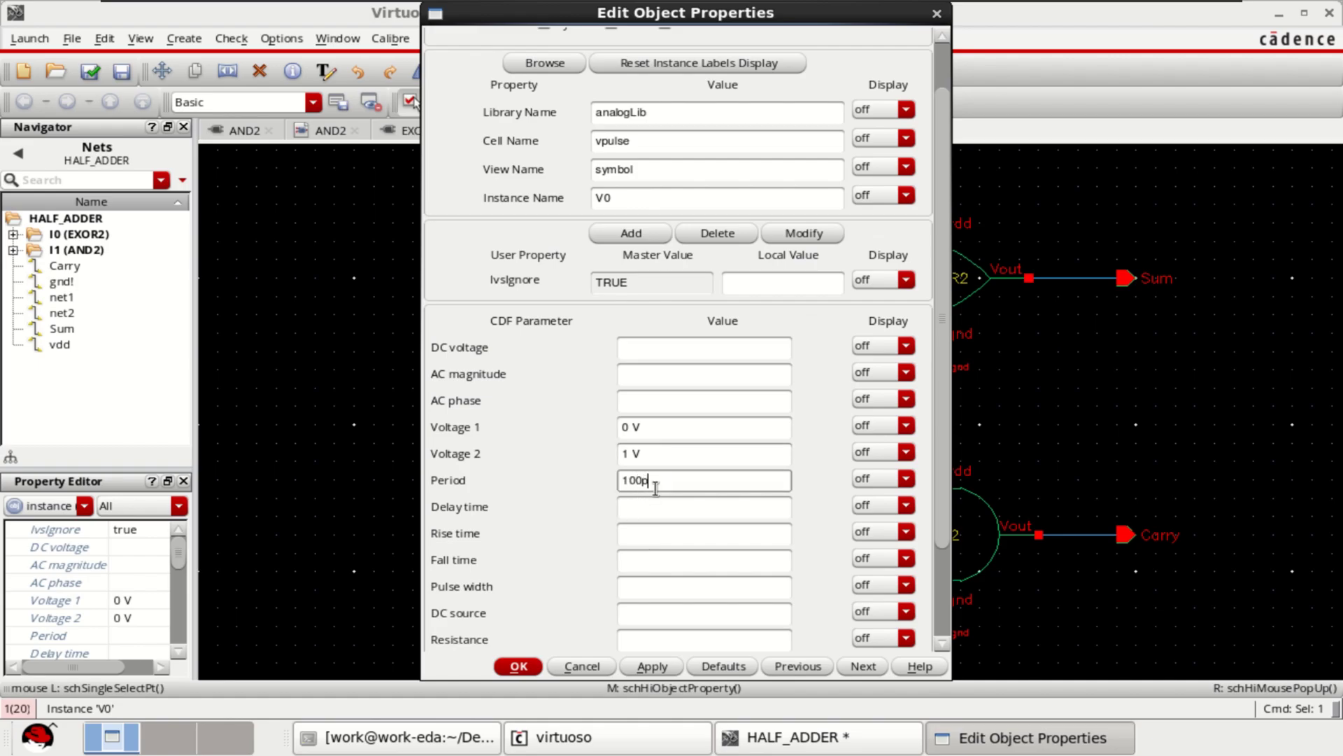
{"action": "left_click", "coordinate": [634, 586]}
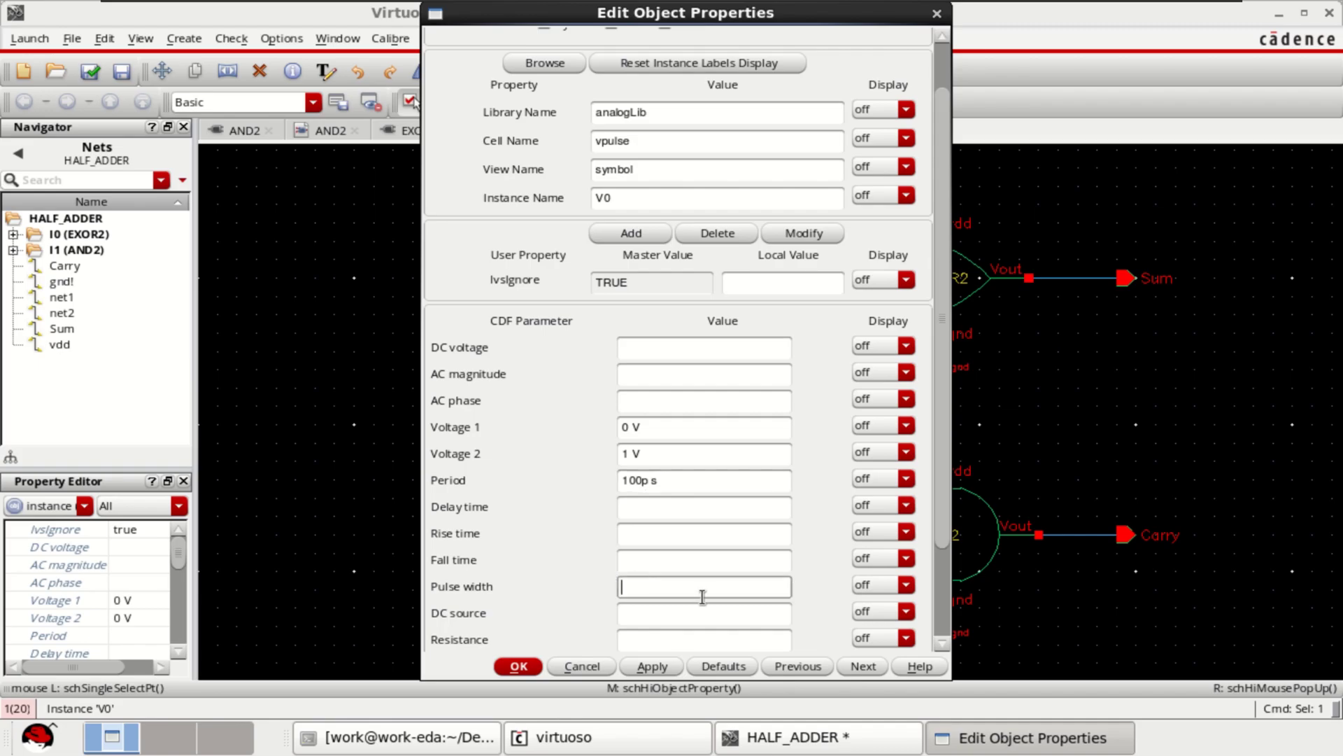
{"action": "type", "text": "50p"}
Set V0's rise time and fall time to 2p and apply its properties.
{"action": "left_click", "coordinate": [662, 539]}
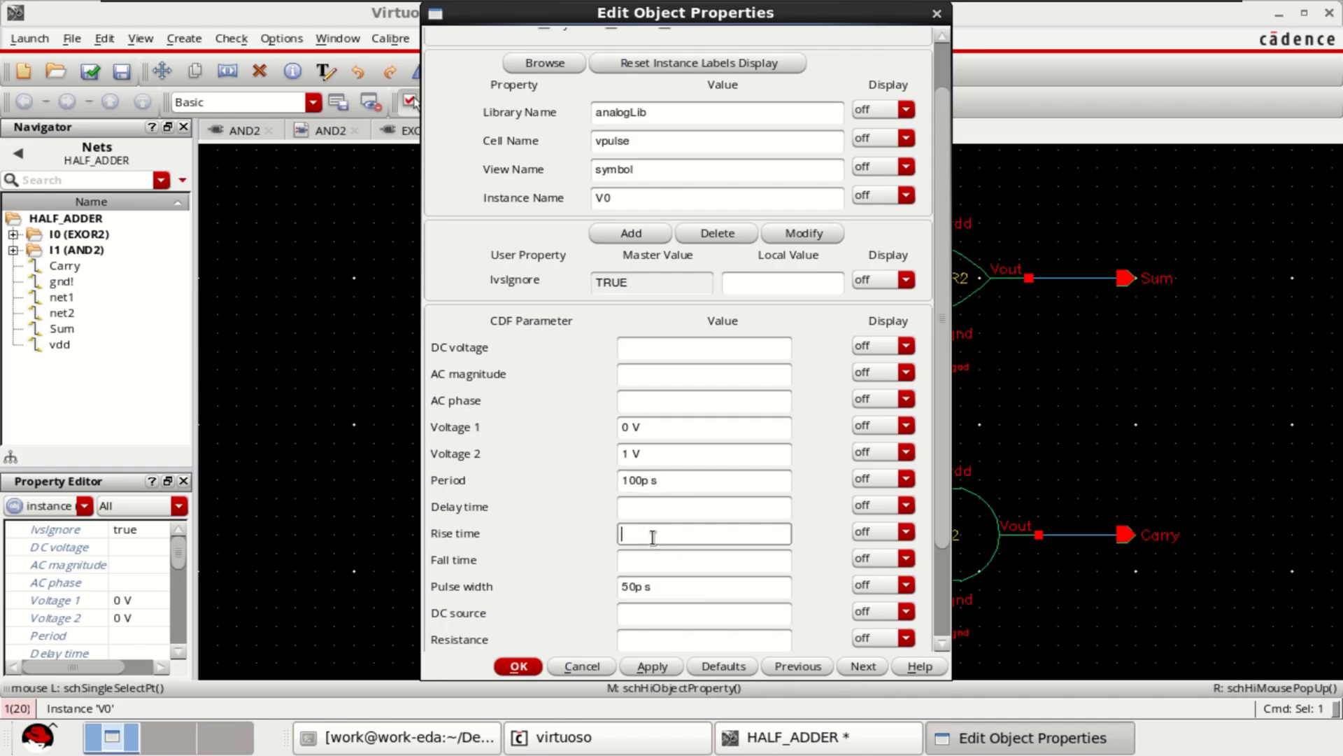
{"action": "type", "text": "2p"}
{"action": "left_click", "coordinate": [648, 558]}
{"action": "type", "text": "2"}
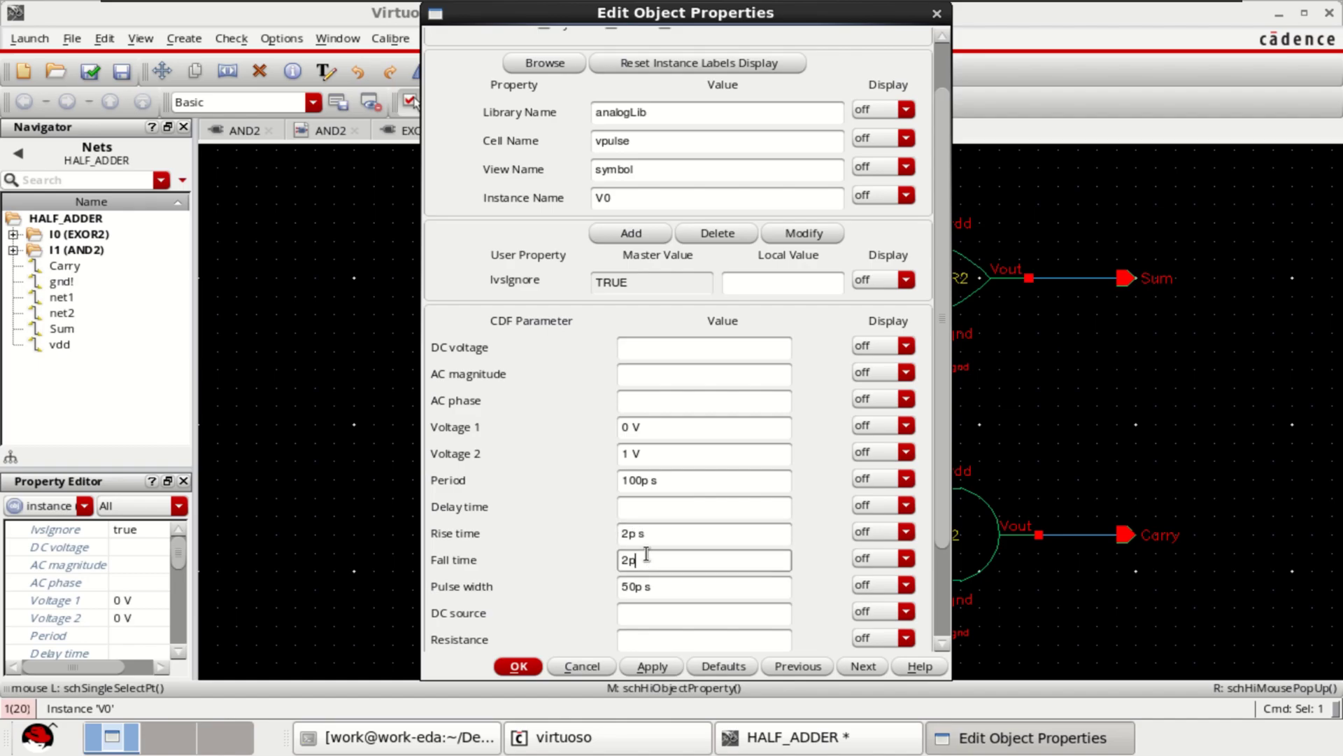
{"action": "left_click", "coordinate": [519, 667]}
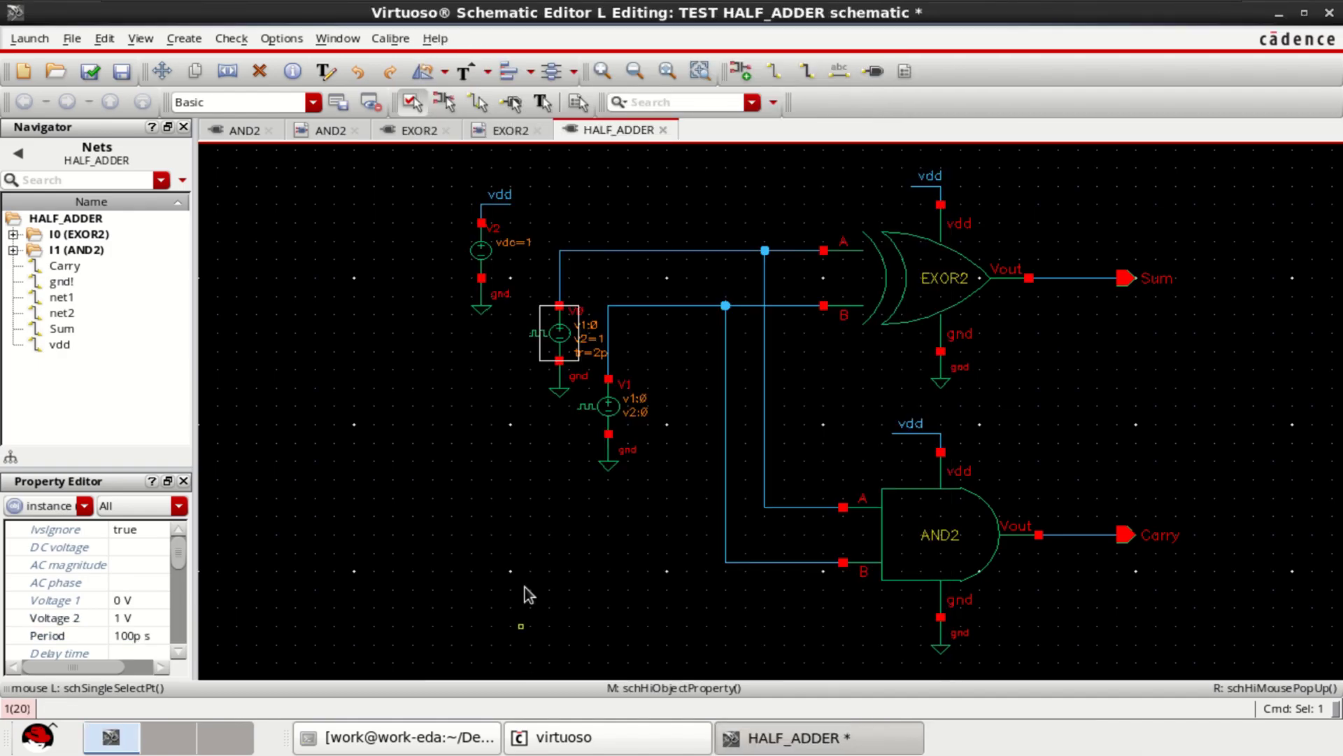
Set pulse source V1's Voltage 2 to 1 V, period to 200p, and pulse width to 100p.
{"action": "left_click", "coordinate": [618, 409]}
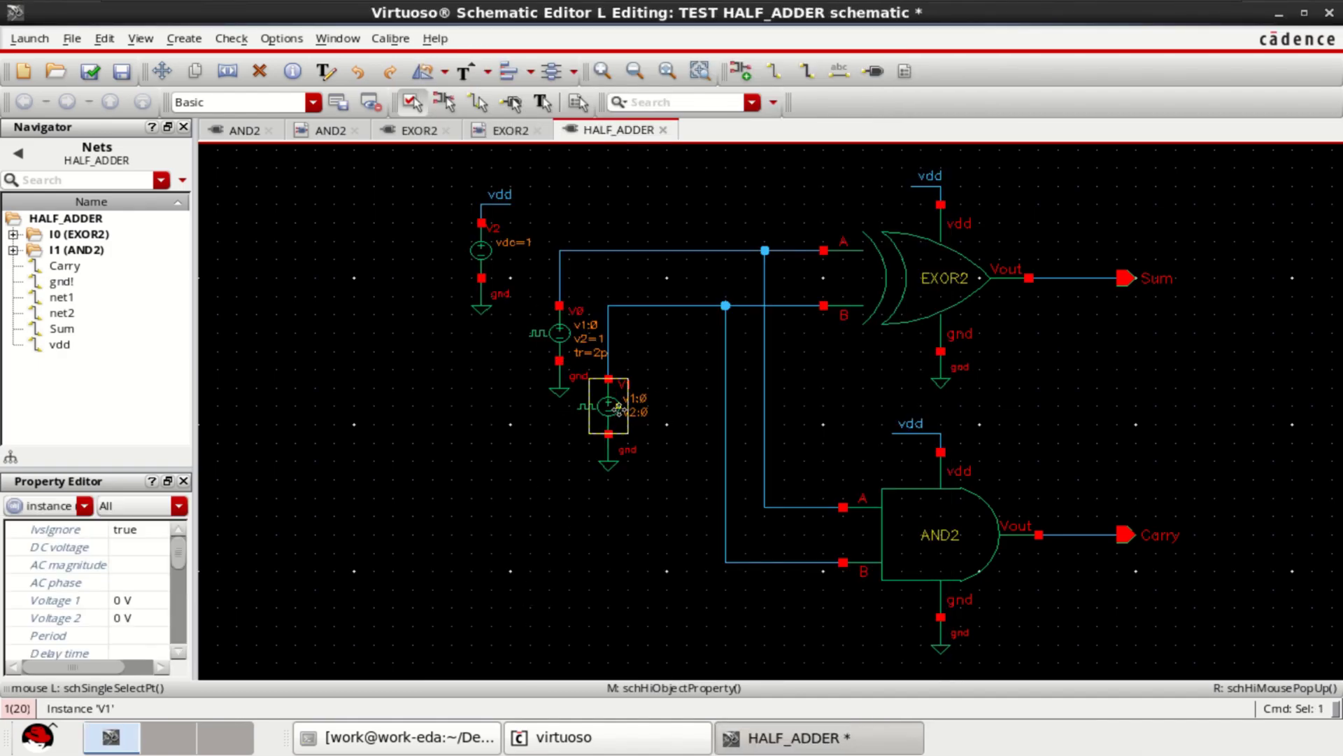
{"action": "key", "text": "q"}
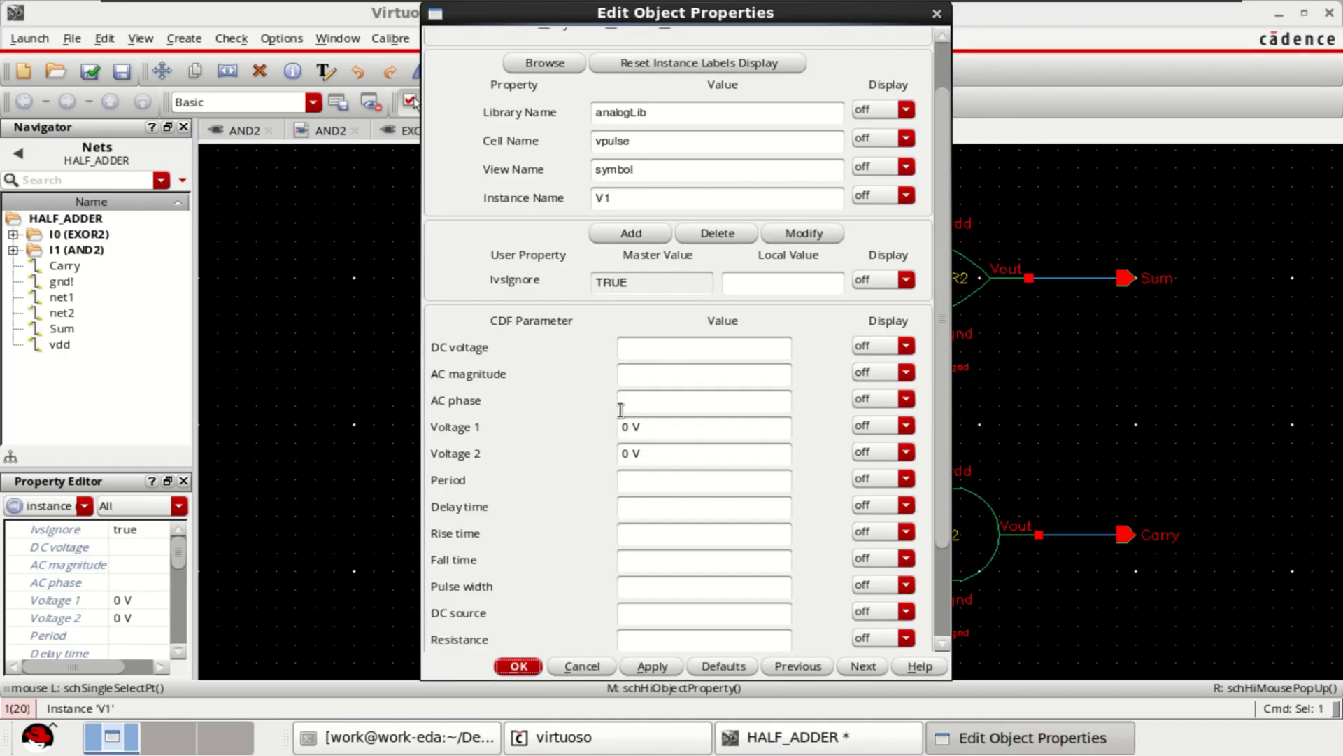
{"action": "double_click", "coordinate": [632, 453]}
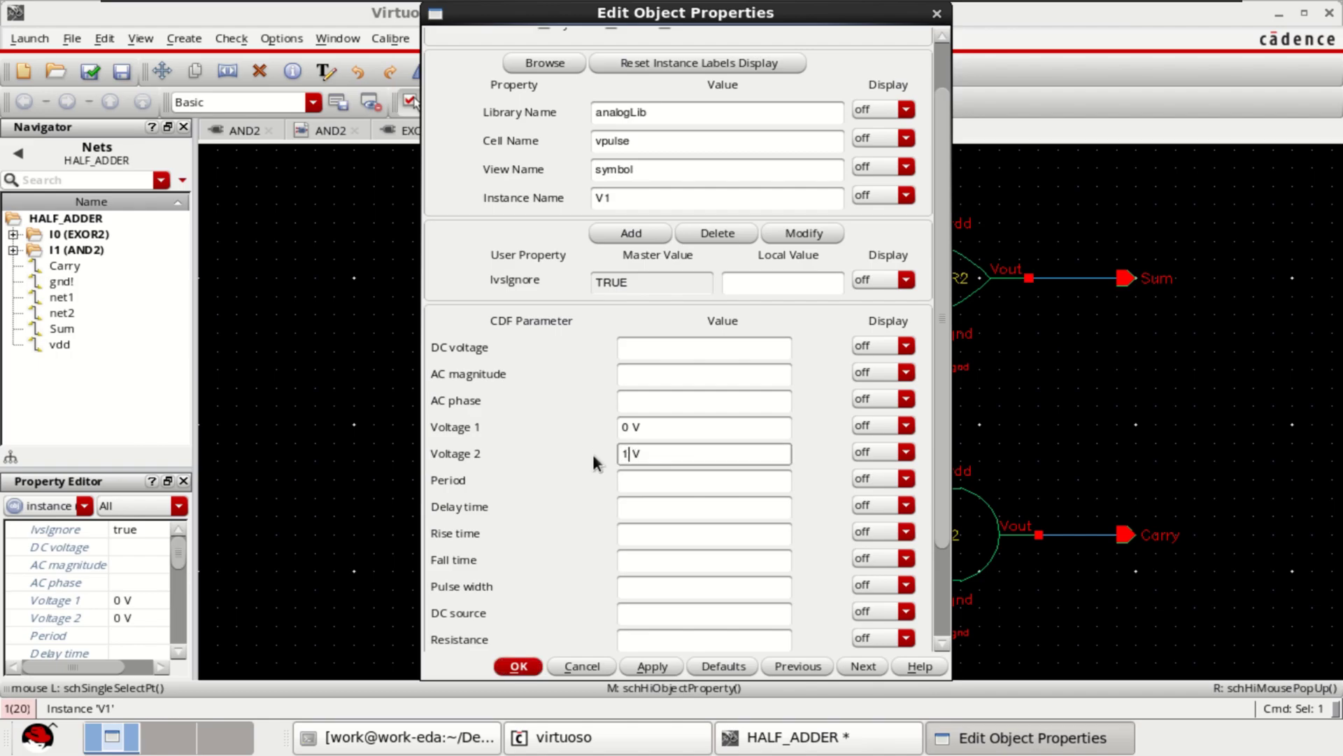
{"action": "left_click", "coordinate": [663, 483]}
{"action": "type", "text": "200p"}
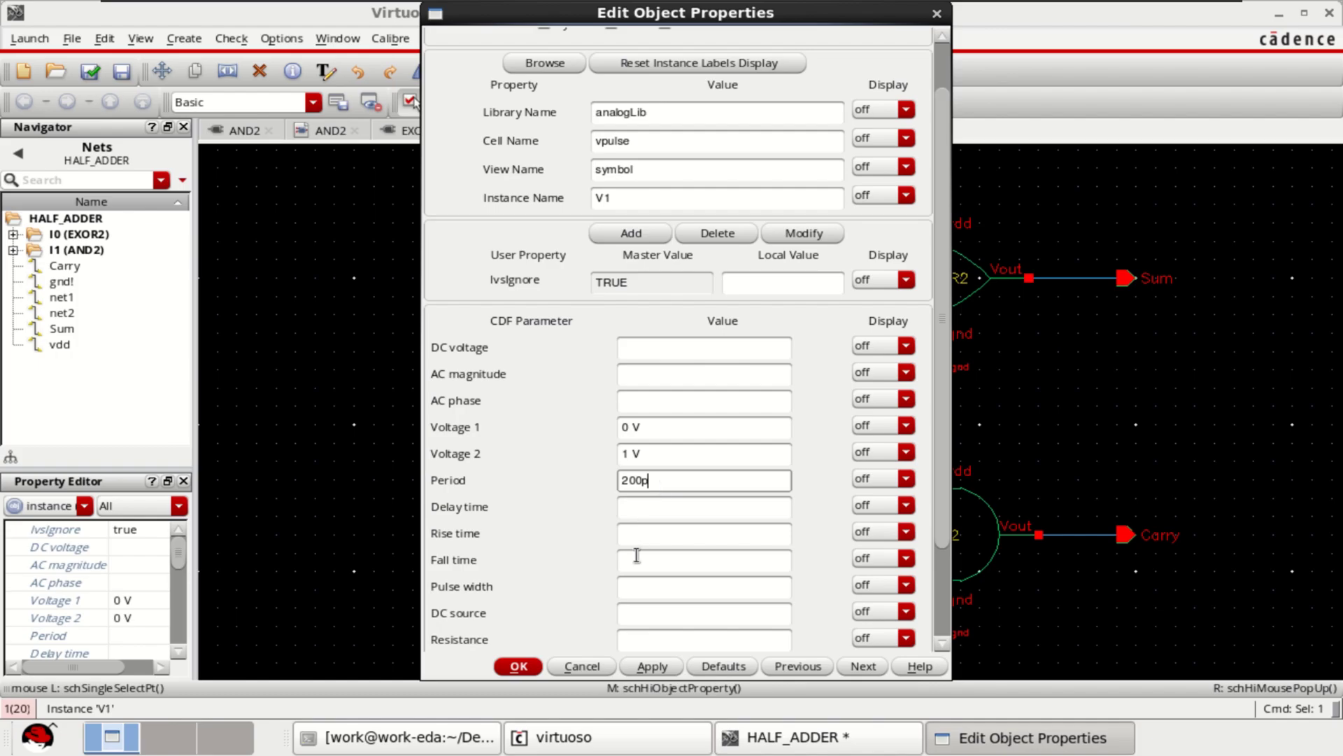
{"action": "left_click", "coordinate": [665, 587]}
{"action": "type", "text": "100p"}
Set V1's rise time and fall time to 2p and apply its properties.
{"action": "left_click", "coordinate": [659, 537]}
{"action": "type", "text": "2p"}
{"action": "left_click", "coordinate": [650, 563]}
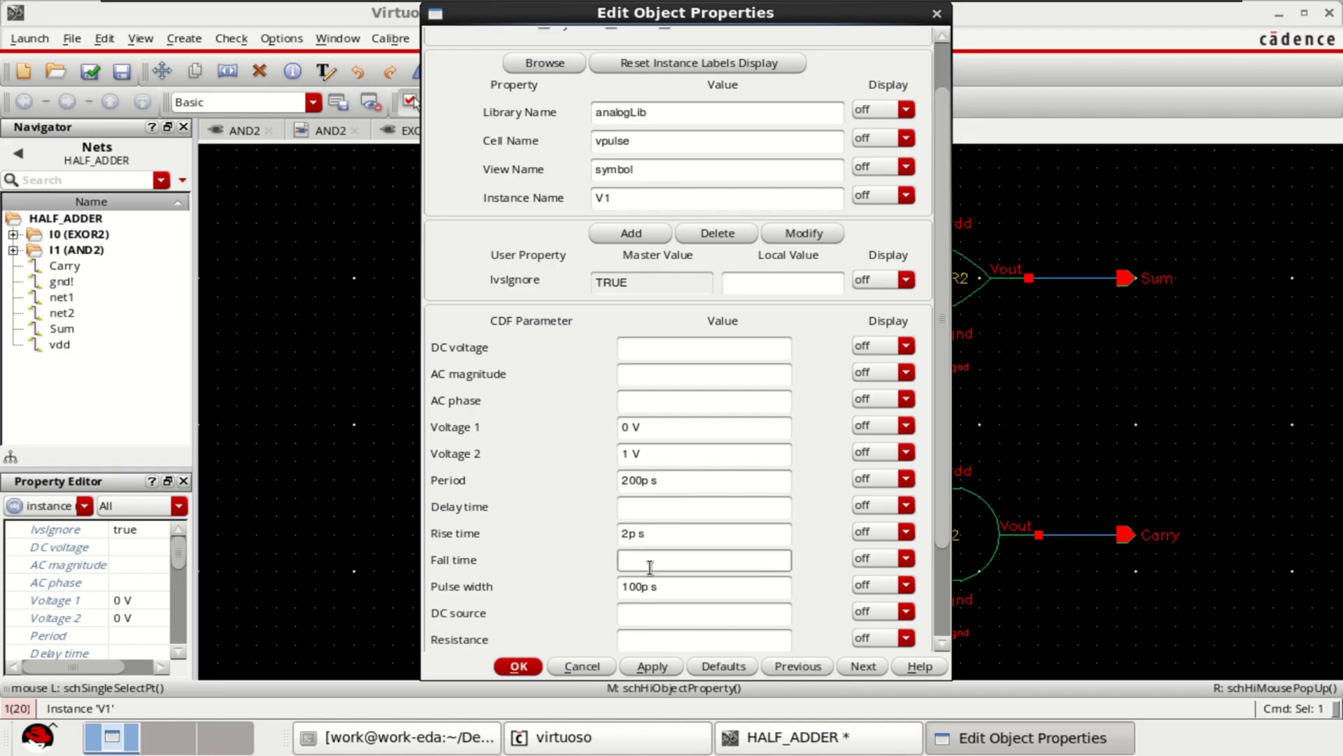
{"action": "type", "text": "2p"}
{"action": "left_click", "coordinate": [691, 612]}
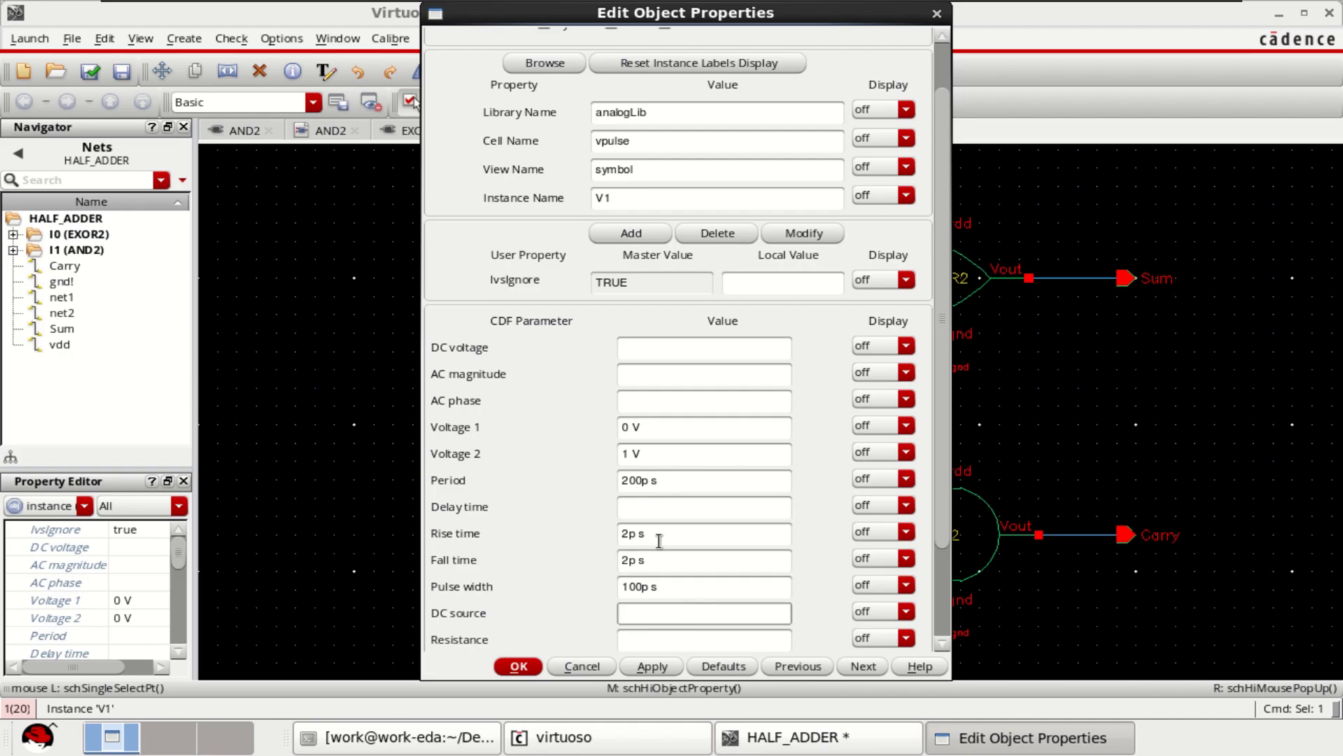
{"action": "left_click", "coordinate": [518, 667]}
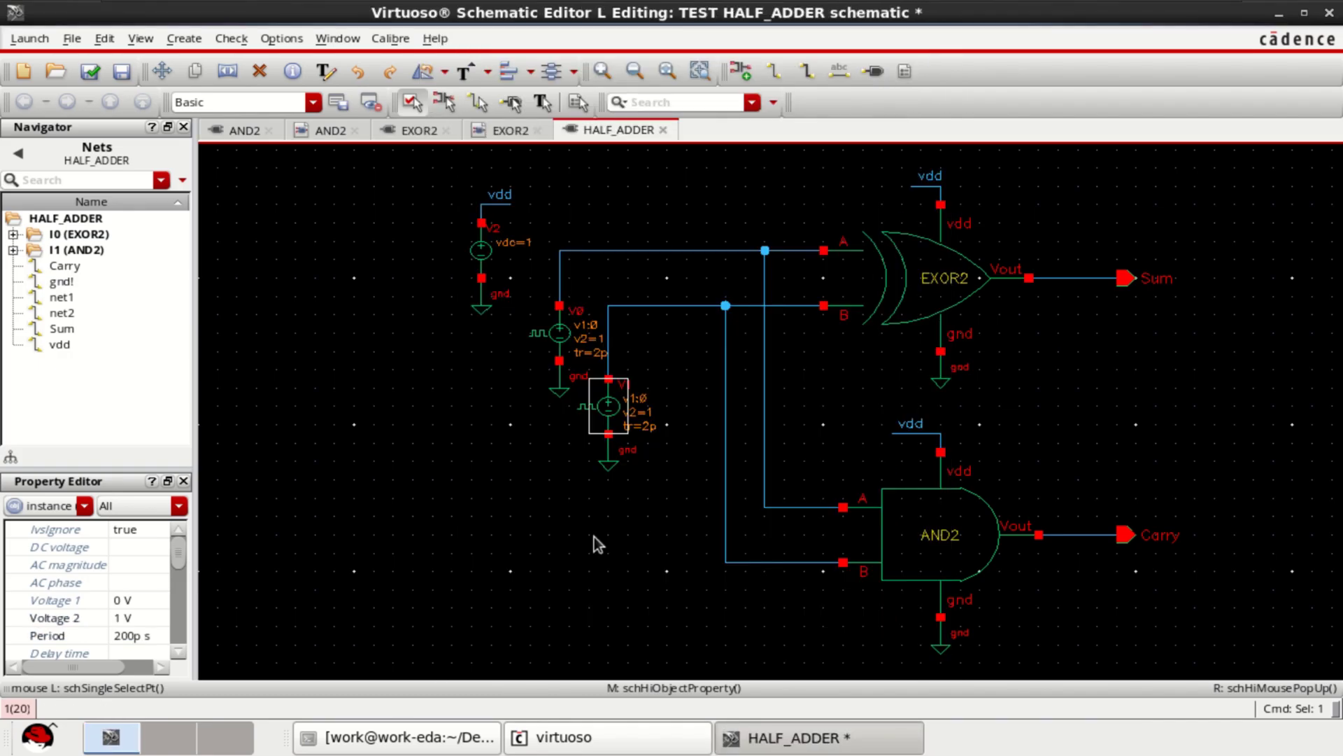
Move the V2 supply source with its vdd label and ground to the empty area below V1.
{"action": "left_click", "coordinate": [581, 544]}
{"action": "left_click_drag", "start_coordinate": [442, 178], "coordinate": [519, 333]}
{"action": "left_click_drag", "start_coordinate": [498, 258], "coordinate": [578, 588]}
{"action": "left_click", "coordinate": [686, 623]}
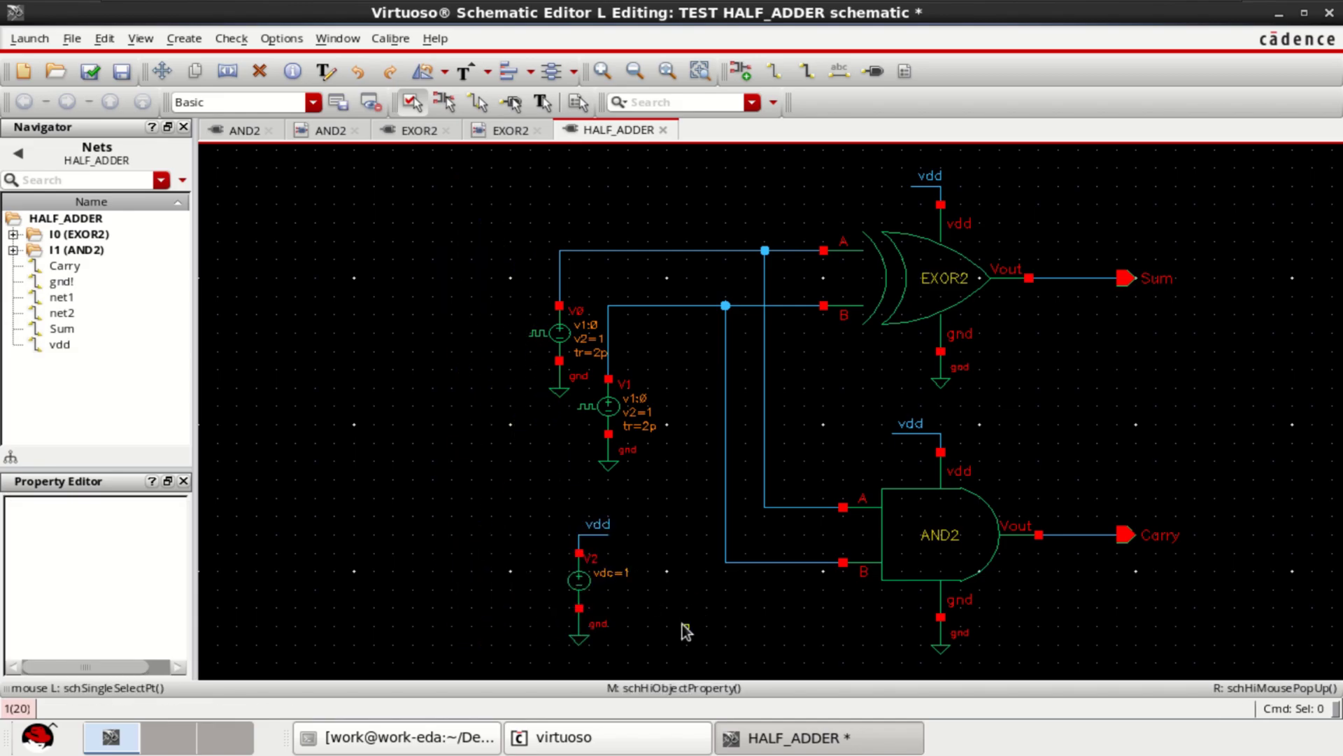
Move pulse source V0 and its ground farther left of V1, keeping its wire connected.
{"action": "key", "text": "f"}
{"action": "left_click_drag", "start_coordinate": [449, 222], "coordinate": [543, 439]}
{"action": "left_click_drag", "start_coordinate": [518, 329], "coordinate": [446, 330]}
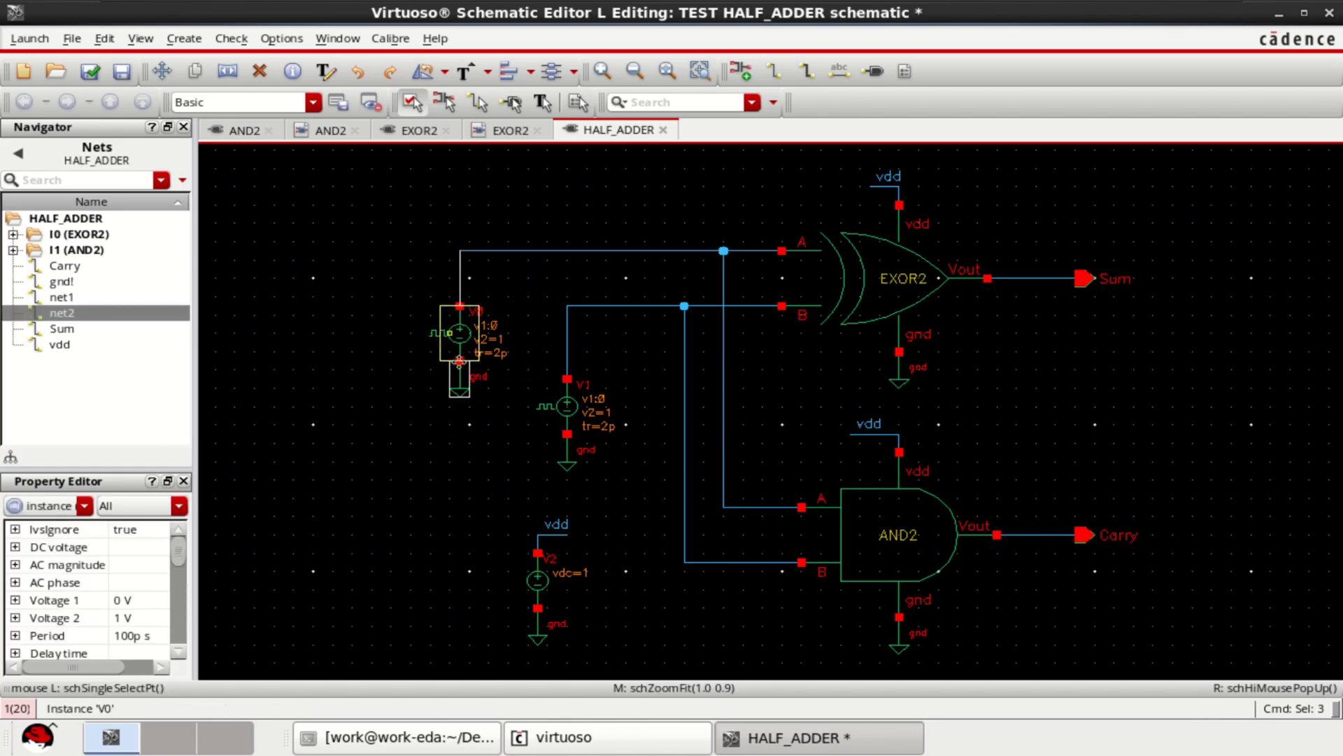
{"action": "left_click", "coordinate": [466, 454]}
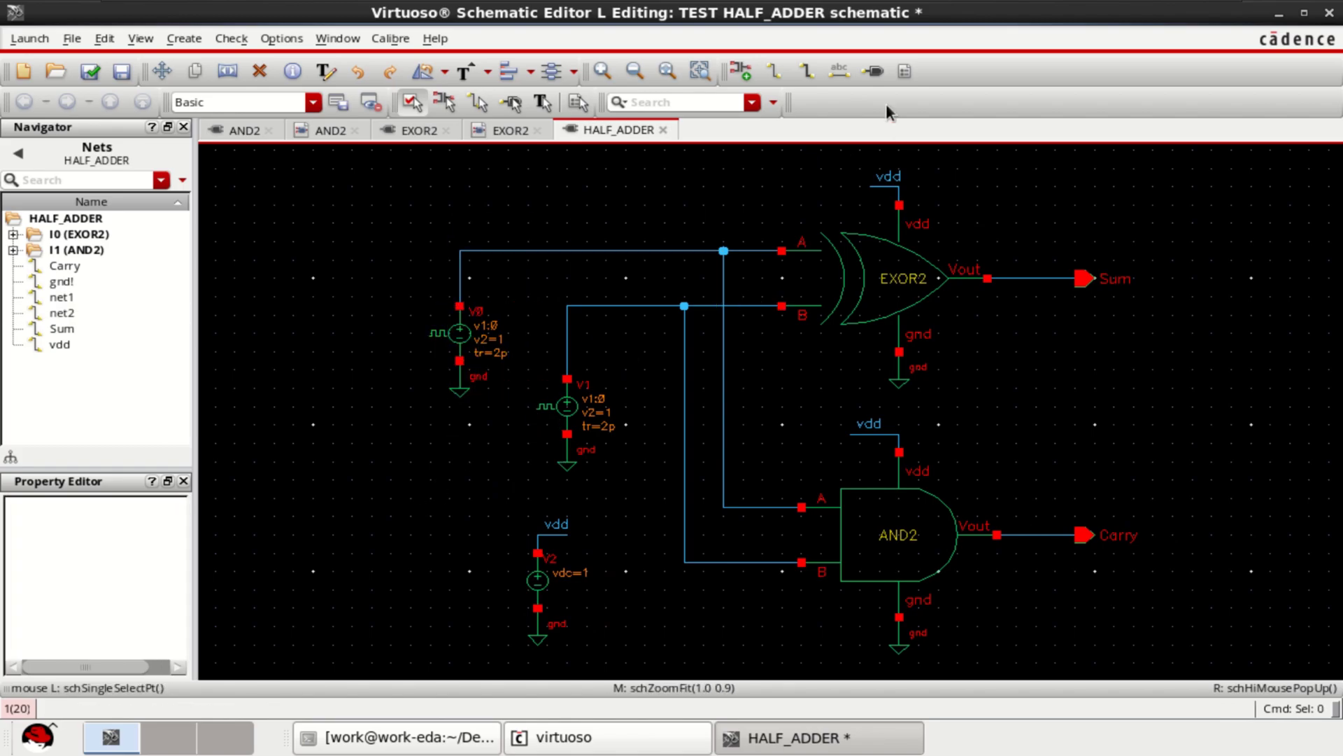
Create input pins A and B on the wire corners above V0 and V1, respectively, and check and save the schematic.
{"action": "left_click", "coordinate": [876, 72]}
{"action": "type", "text": "A B"}
{"action": "left_click", "coordinate": [632, 123]}
{"action": "left_click", "coordinate": [615, 145]}
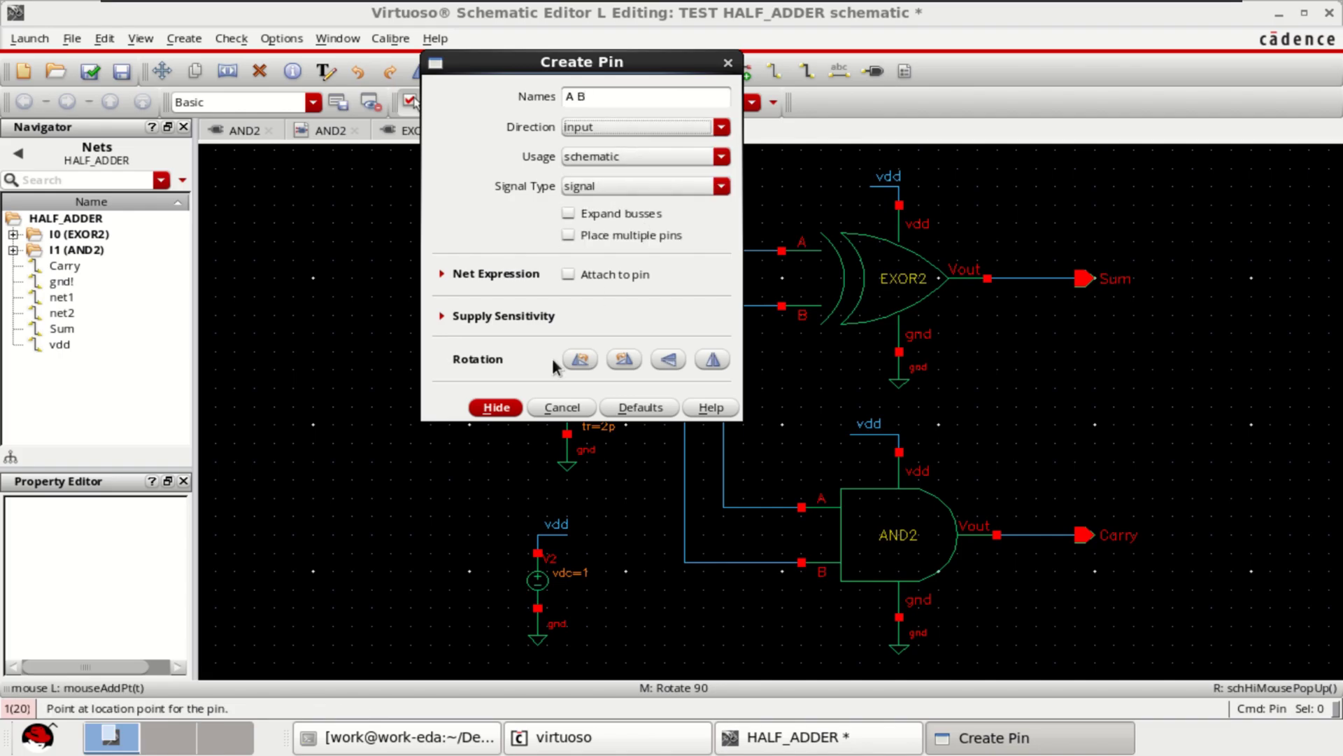
{"action": "left_click", "coordinate": [496, 407]}
{"action": "left_click", "coordinate": [462, 250]}
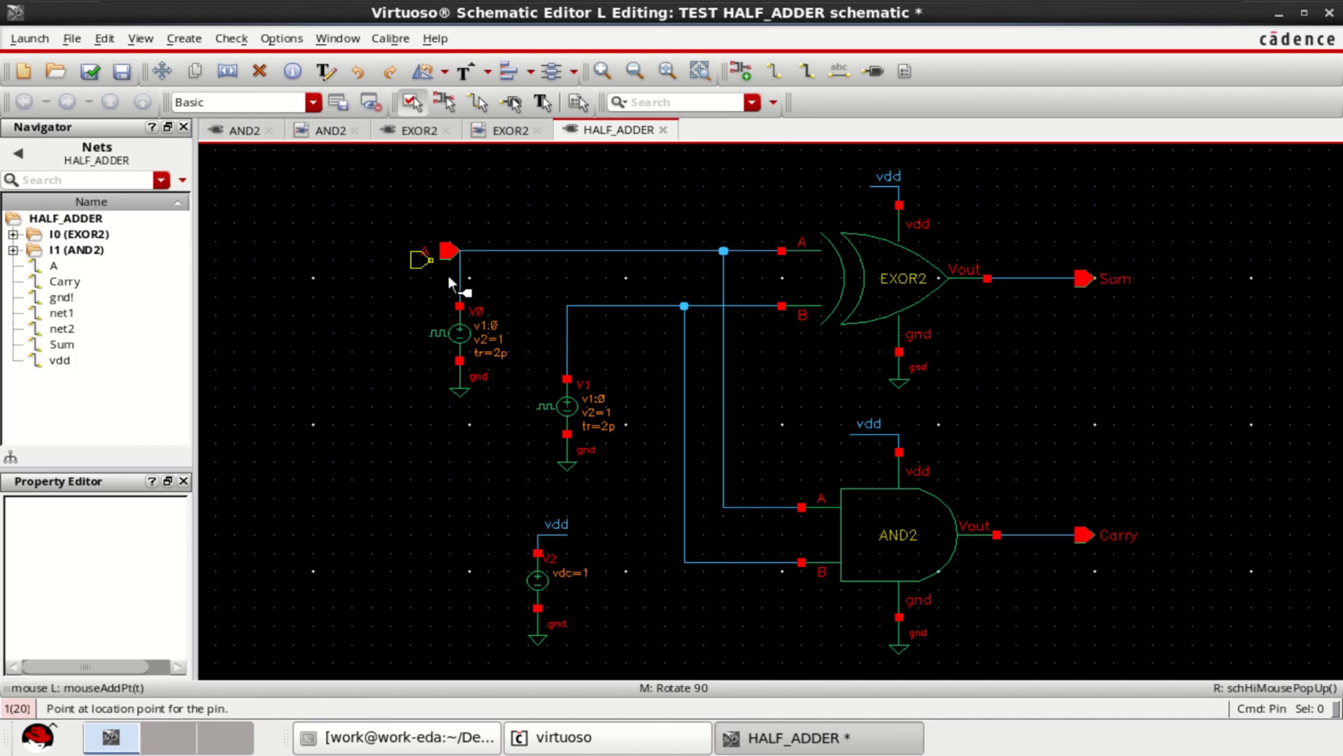
{"action": "left_click", "coordinate": [563, 307]}
{"action": "key", "text": "Escape"}
{"action": "key", "text": "f"}
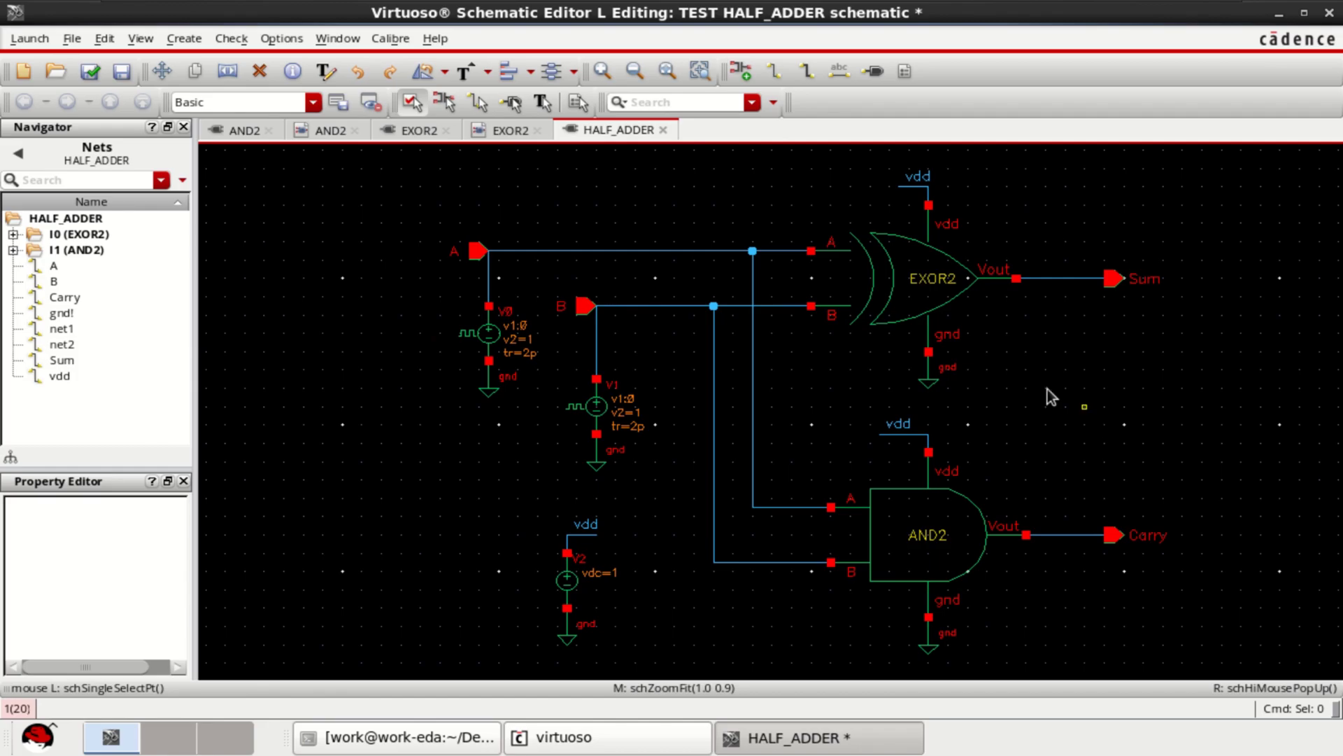
{"action": "left_click", "coordinate": [92, 72]}
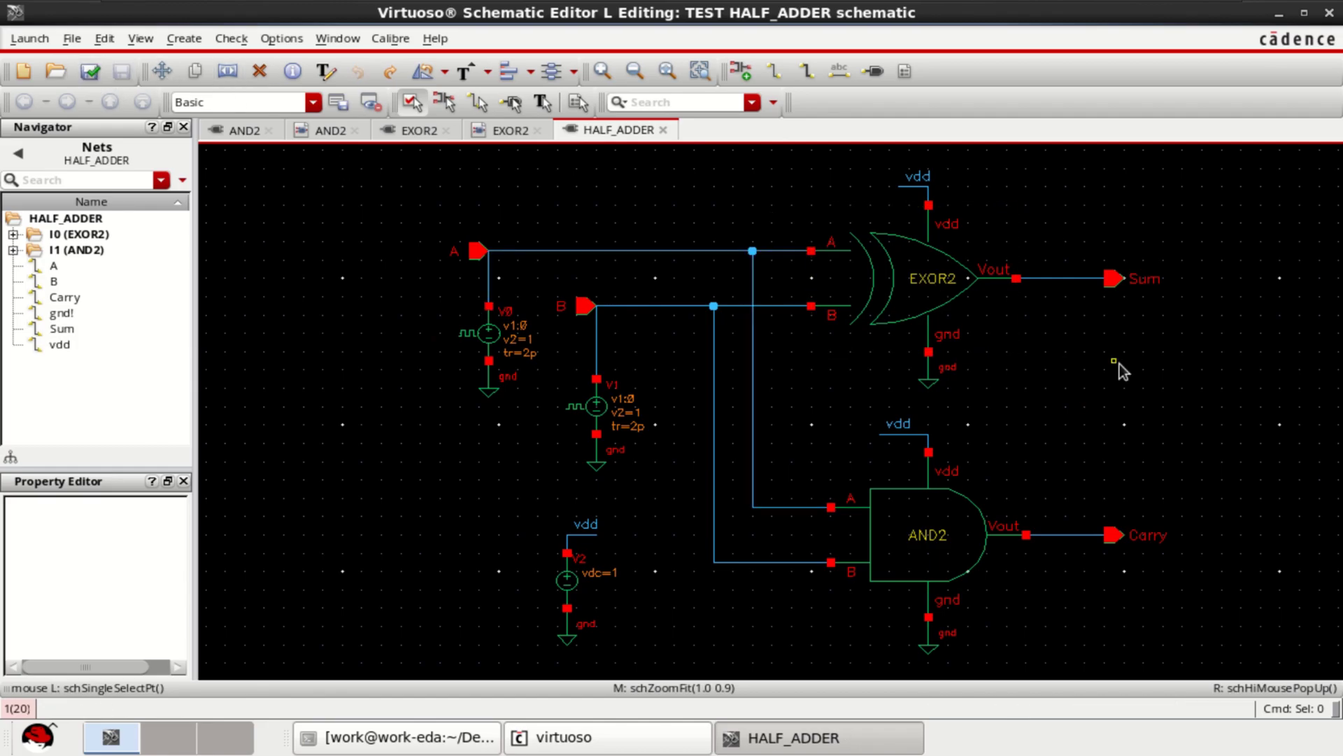
Descend into the EXOR2 instance's schematic to examine its transistor circuit, and return to HALF_ADDER.
{"action": "left_click", "coordinate": [907, 275]}
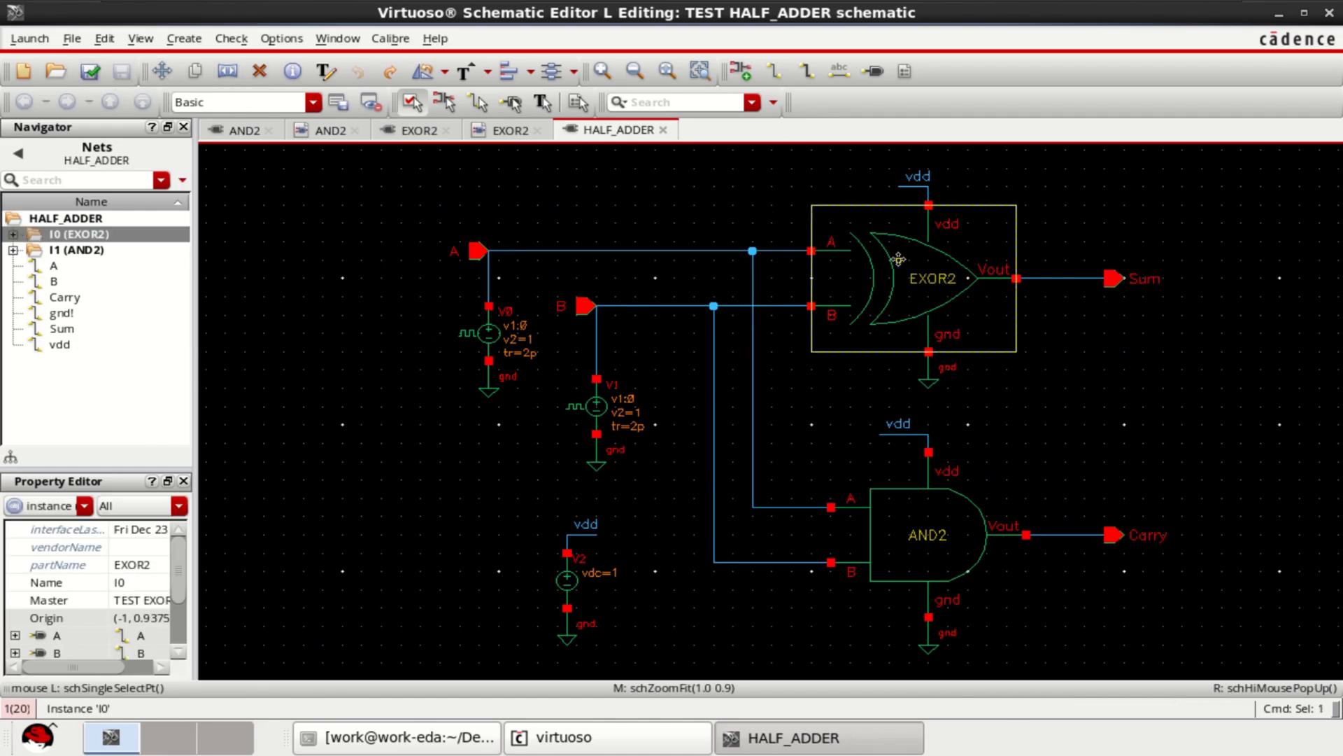
{"action": "key", "text": "shift"}
{"action": "key", "text": "shift+e"}
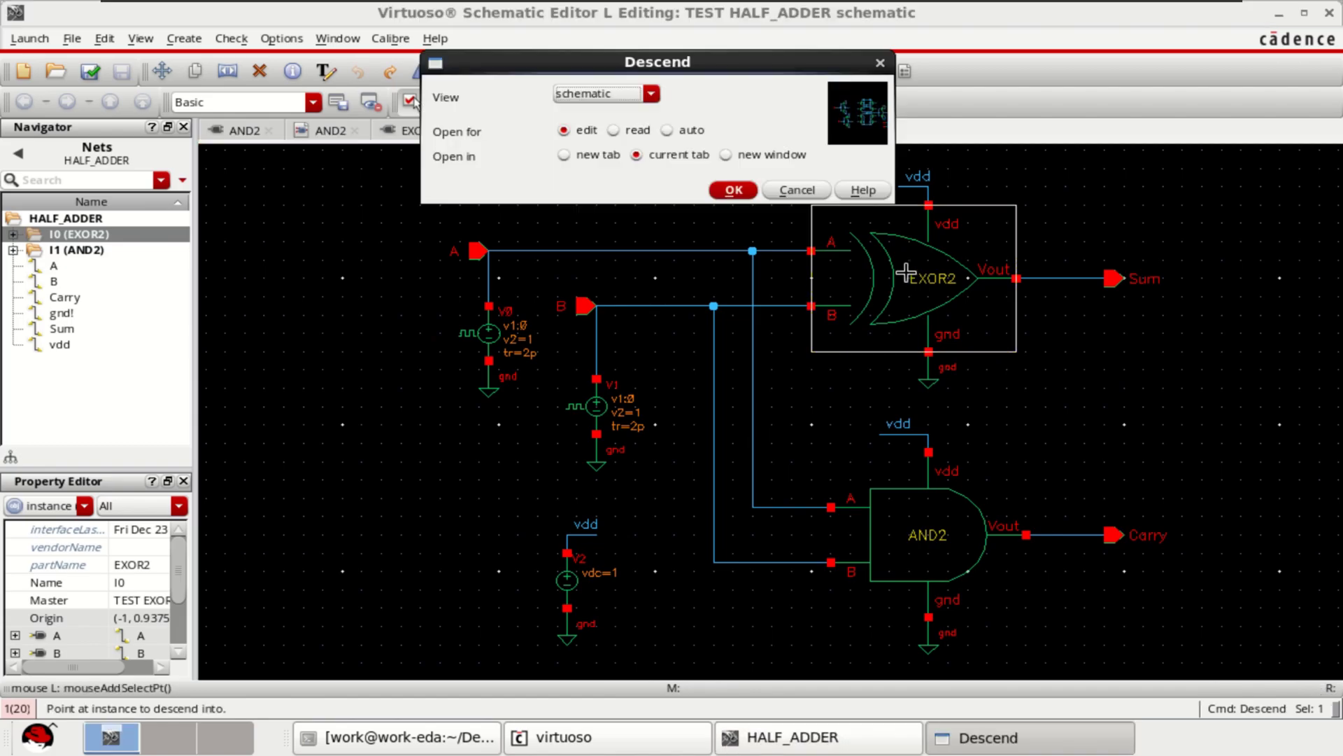
{"action": "left_click", "coordinate": [729, 189]}
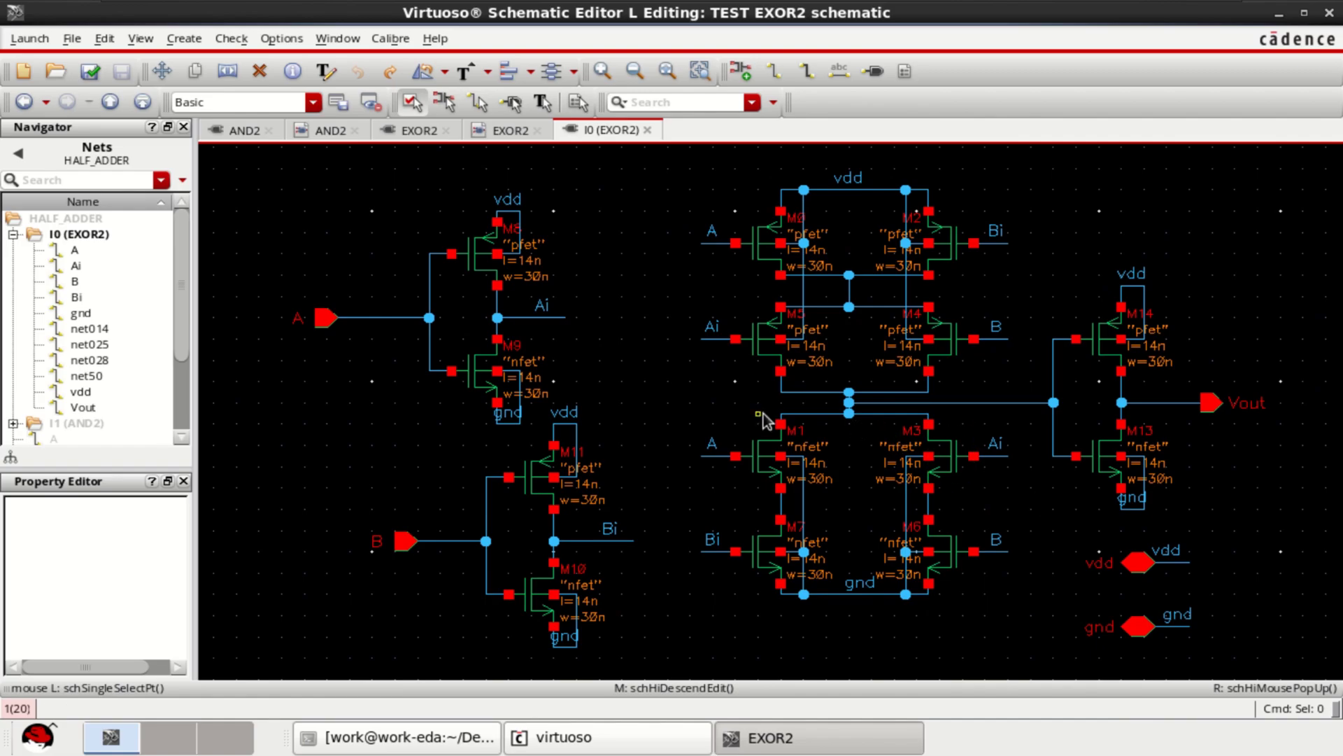
{"action": "key", "text": "shift+b"}
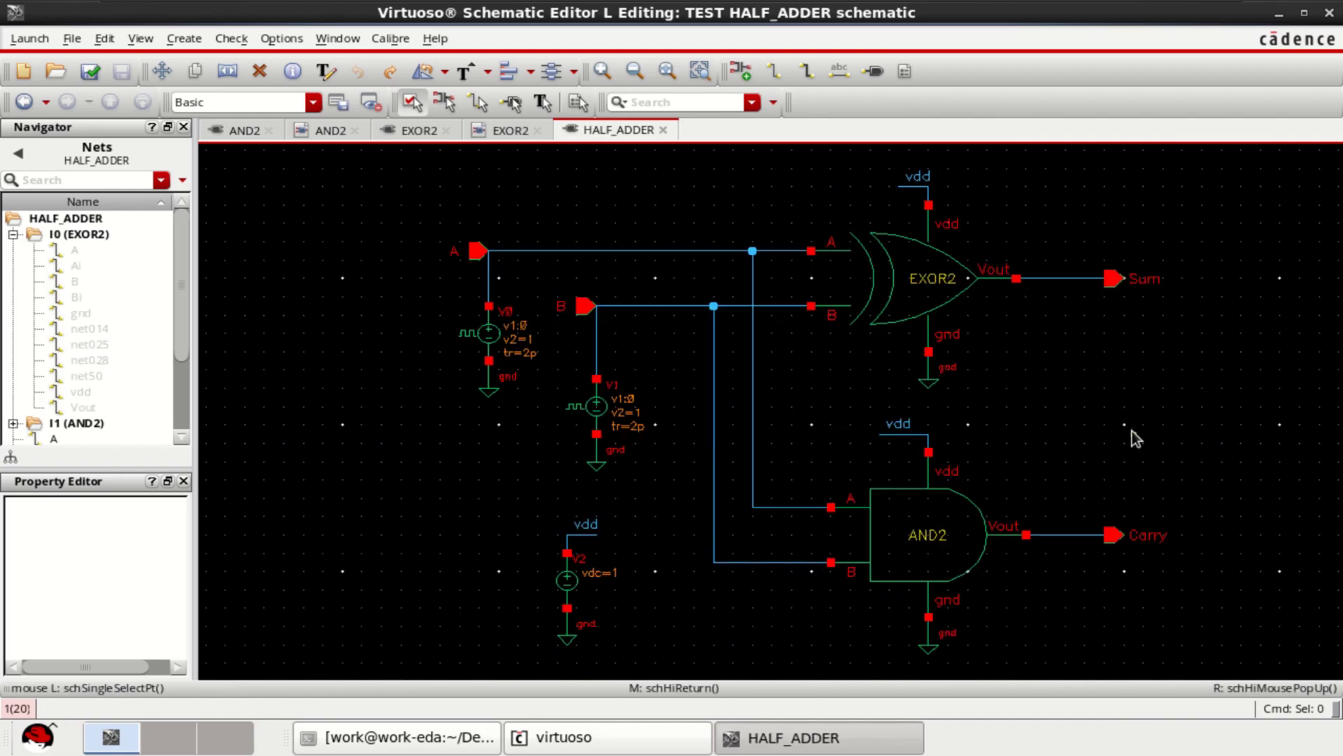
Check and save the HALF_ADDER schematic, and launch ADE L for it, moving the simulation window toward the screen's center.
{"action": "left_click", "coordinate": [89, 70]}
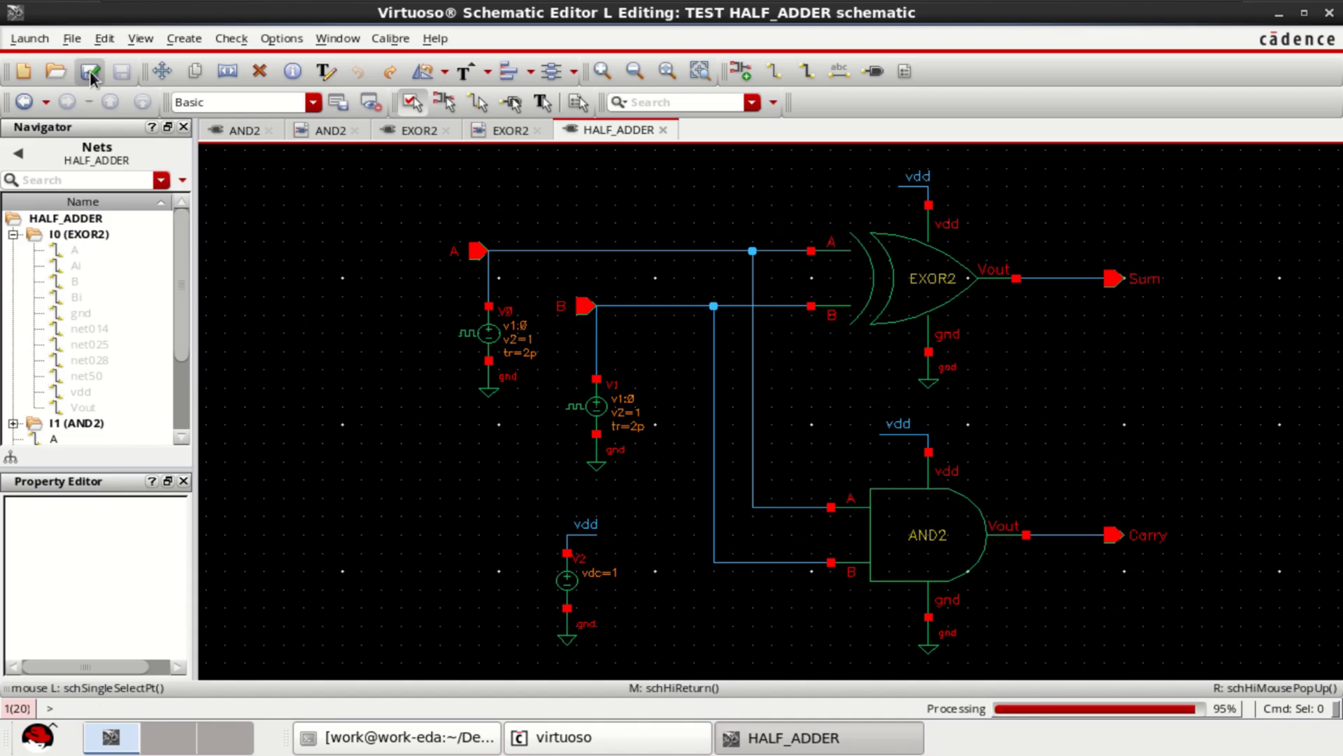
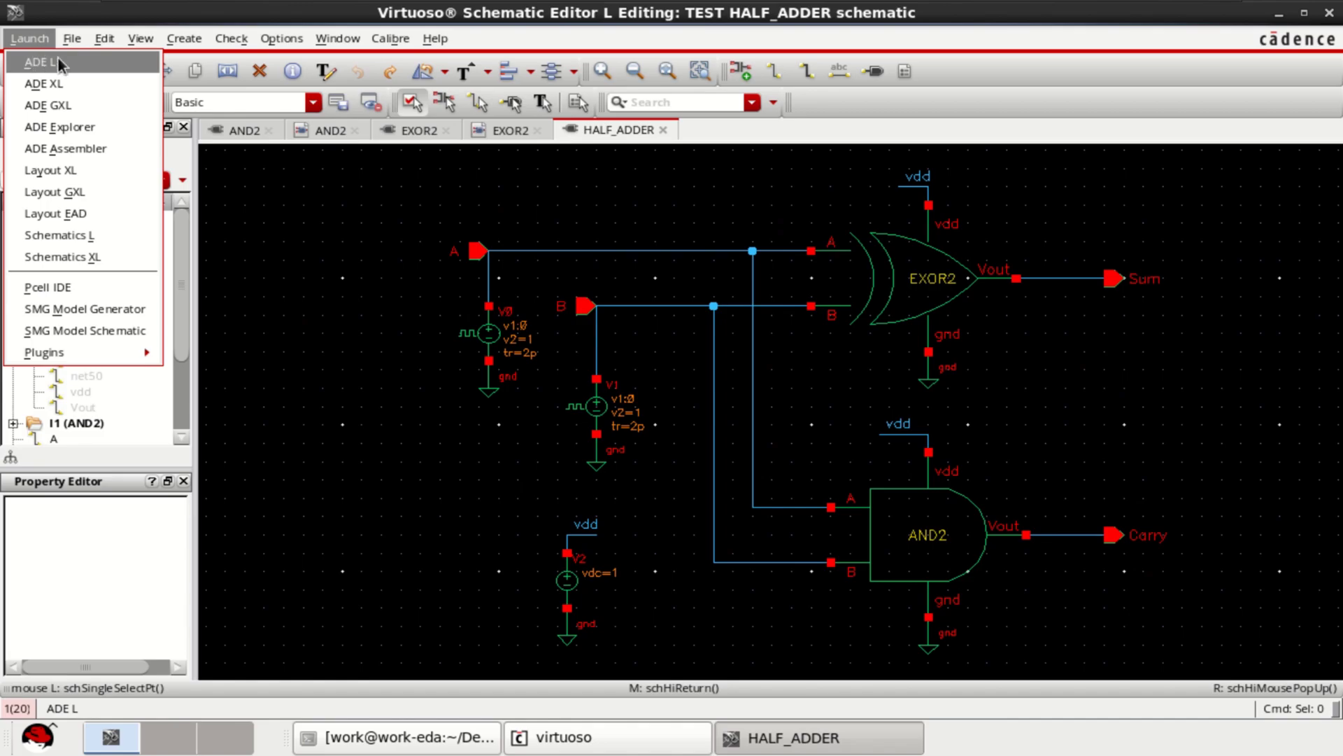
{"action": "left_click", "coordinate": [57, 62]}
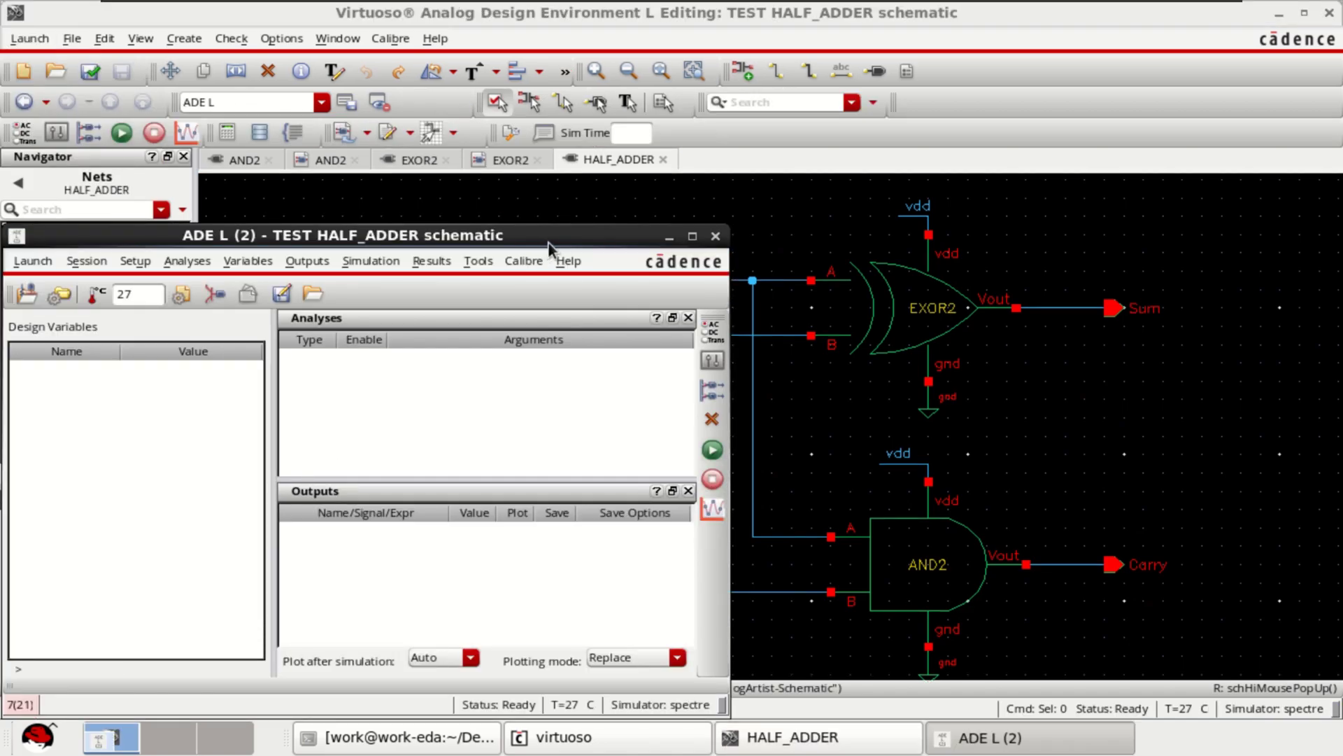
{"action": "left_click_drag", "start_coordinate": [549, 246], "coordinate": [805, 182]}
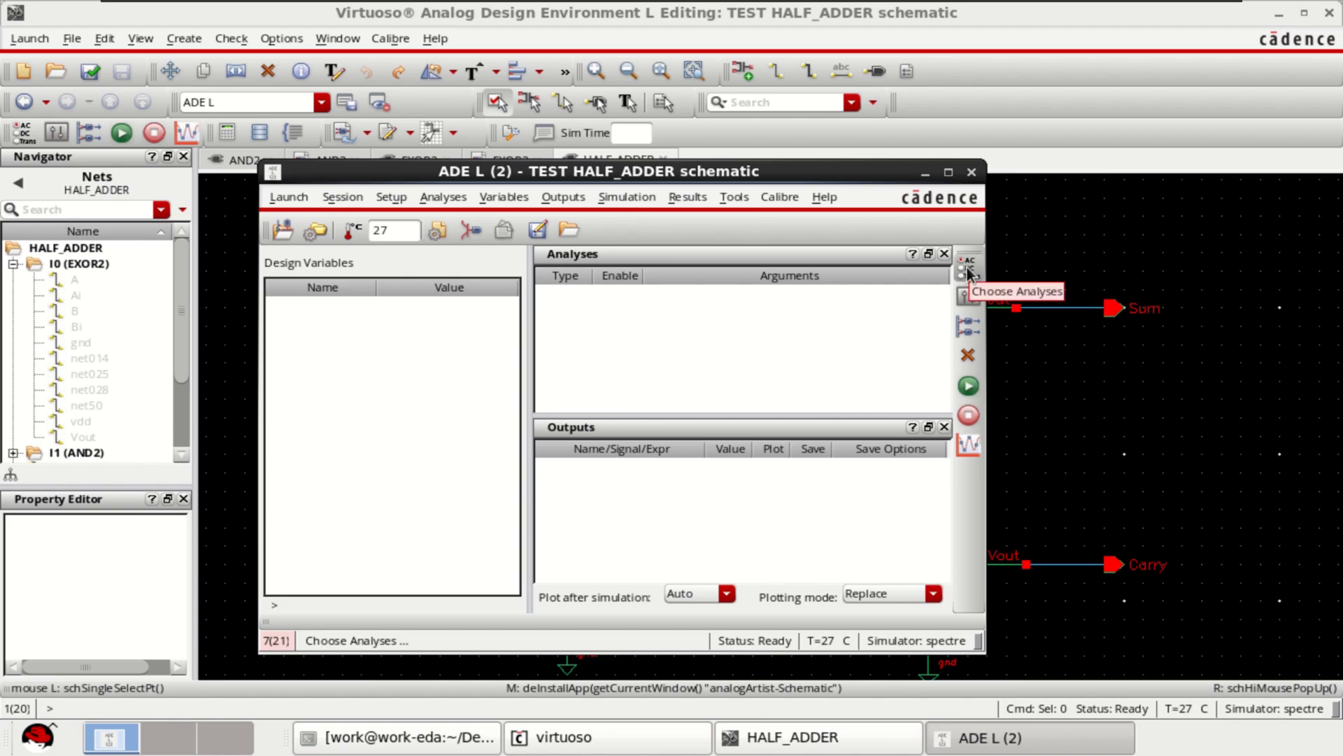
Set up a transient analysis in ADE L with a 500p stop time and liberal accuracy defaults.
{"action": "left_click", "coordinate": [558, 197]}
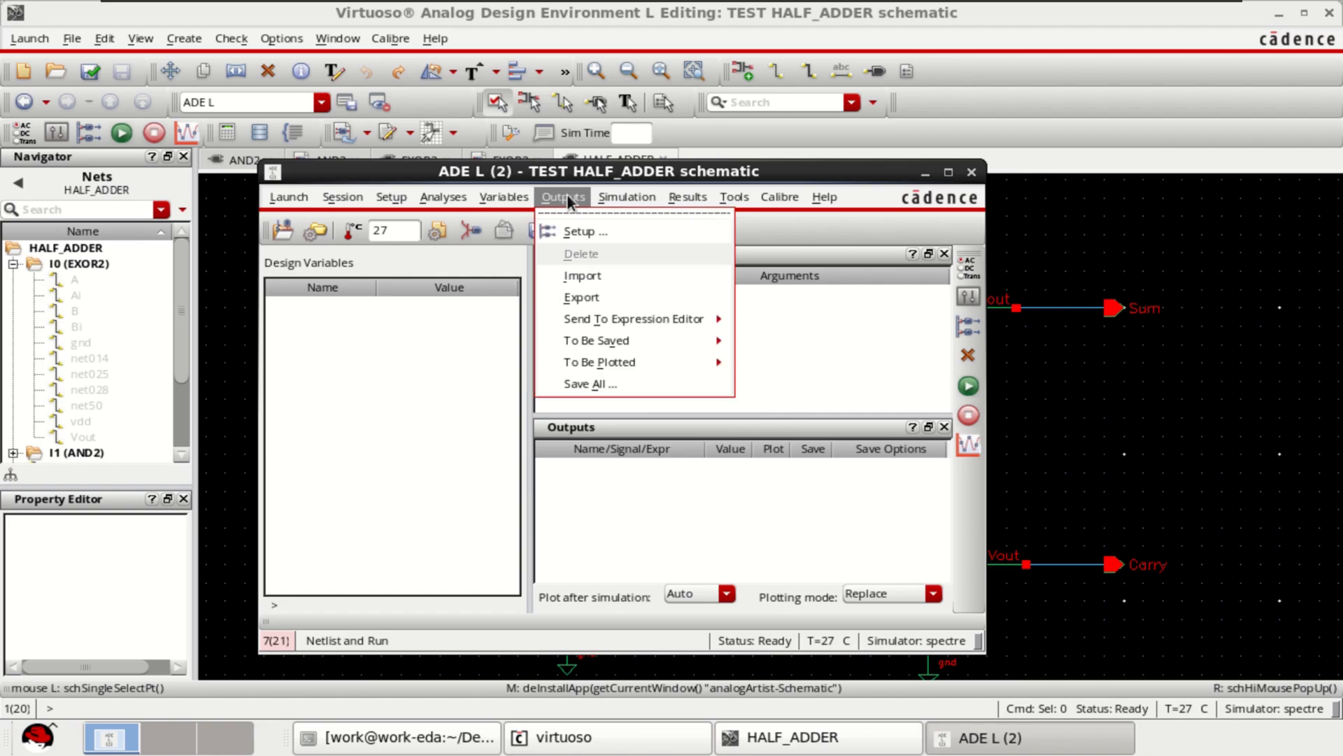
{"action": "left_click", "coordinate": [849, 352]}
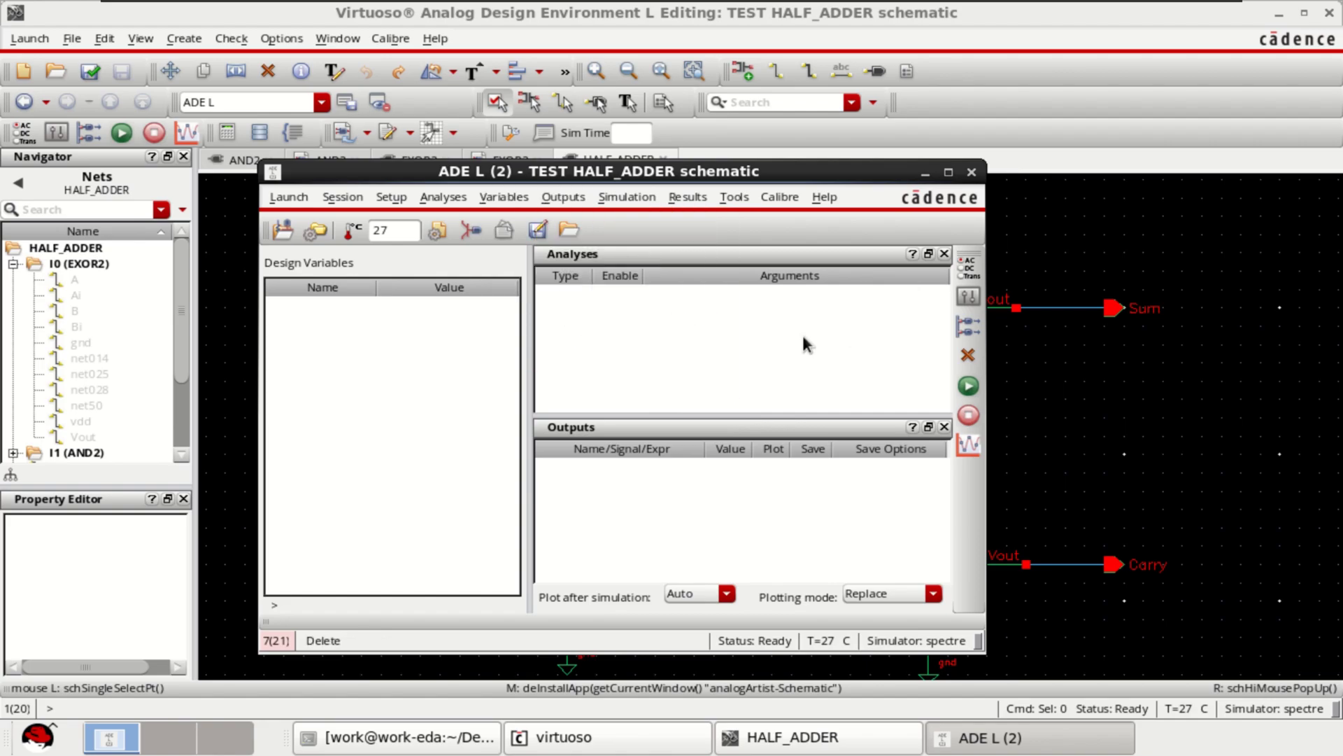
{"action": "right_click", "coordinate": [800, 329]}
{"action": "left_click", "coordinate": [850, 327]}
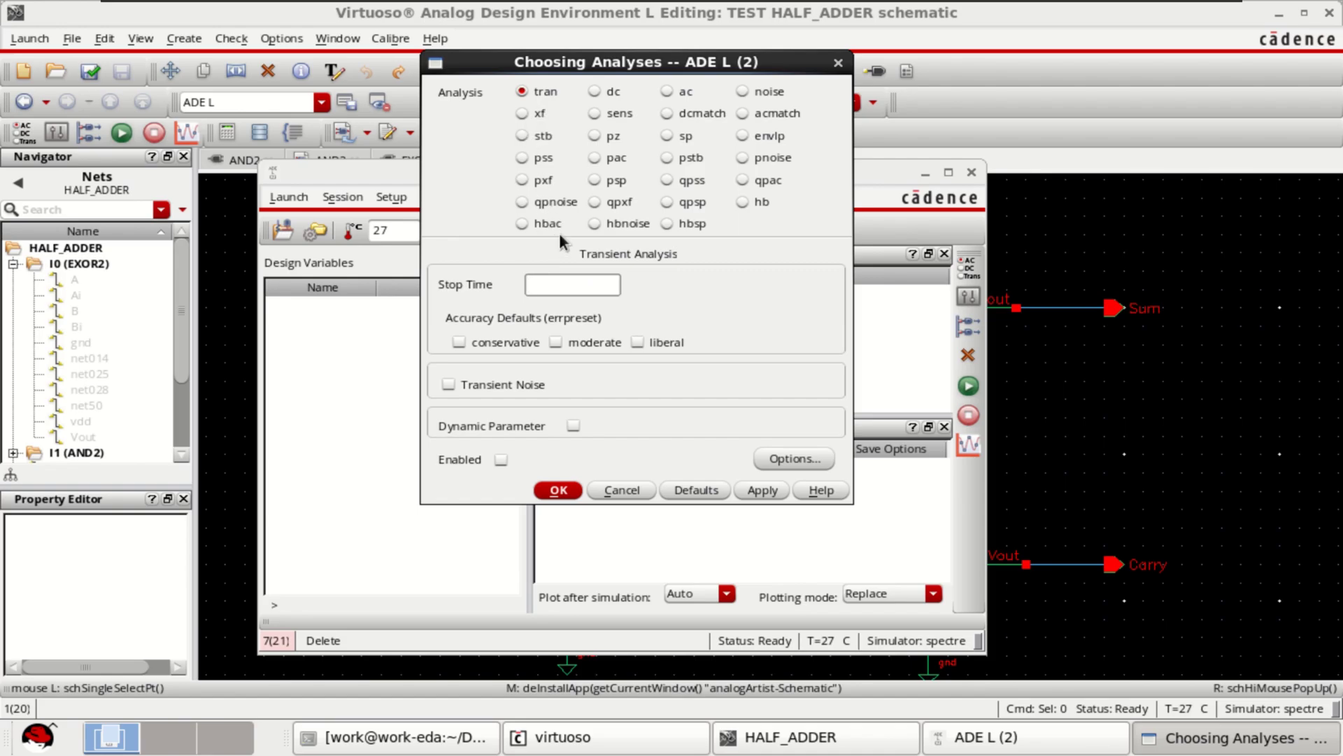
{"action": "type", "text": "500p"}
{"action": "left_click", "coordinate": [644, 342]}
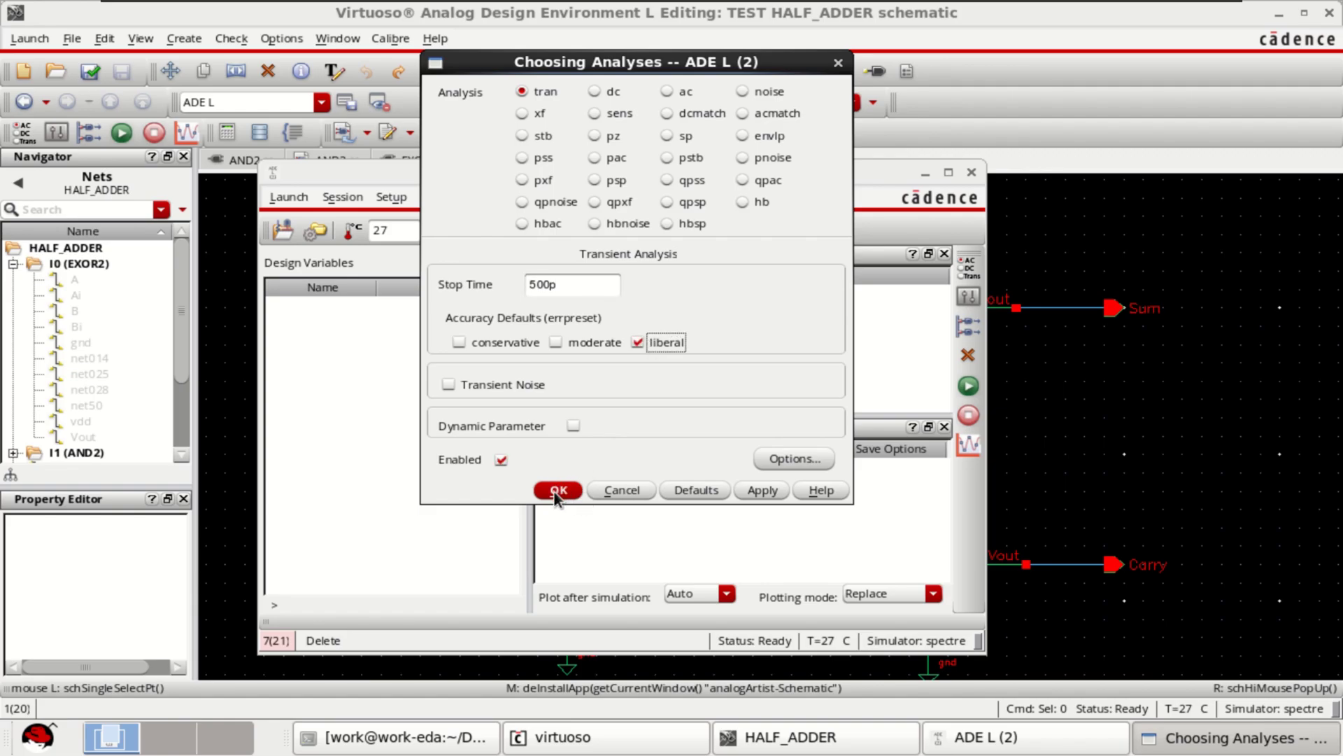
{"action": "left_click", "coordinate": [556, 491]}
Add nets A, B, Sum and Carry from the schematic as plotted simulation outputs.
{"action": "right_click", "coordinate": [691, 521]}
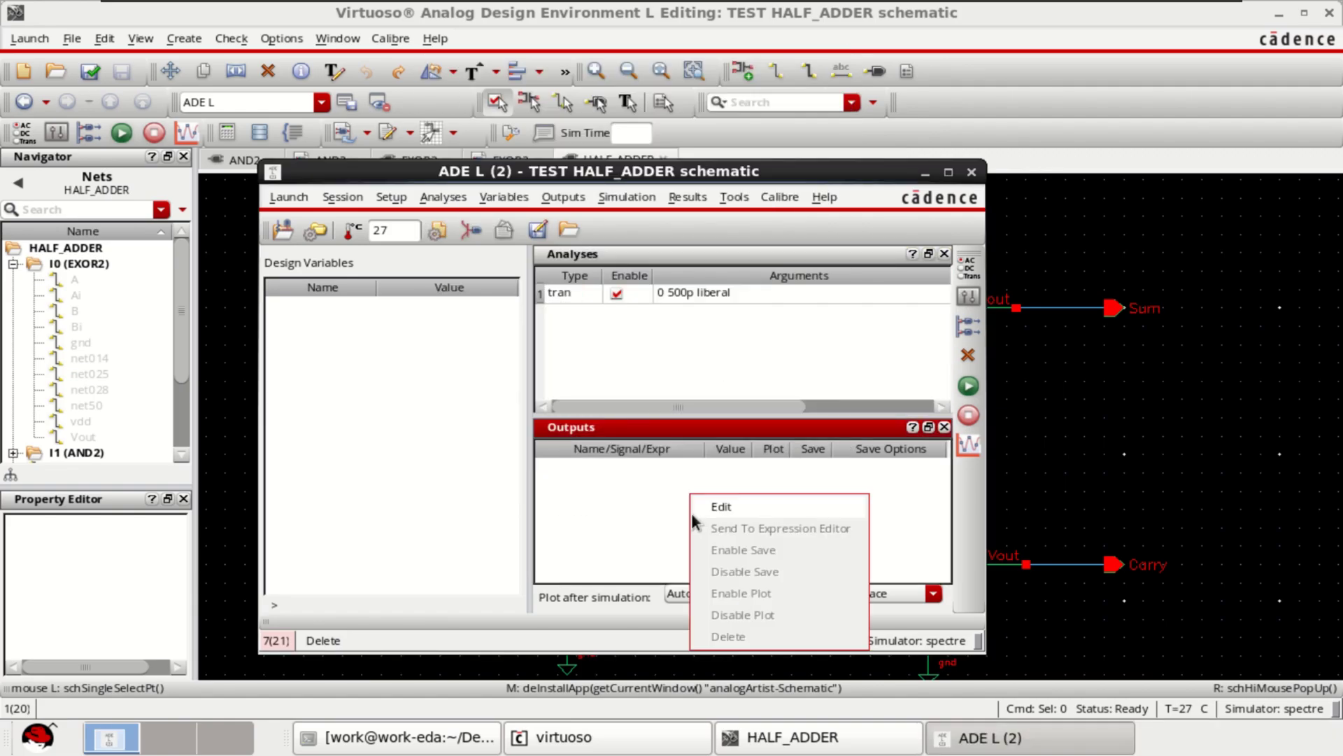
{"action": "left_click", "coordinate": [741, 504]}
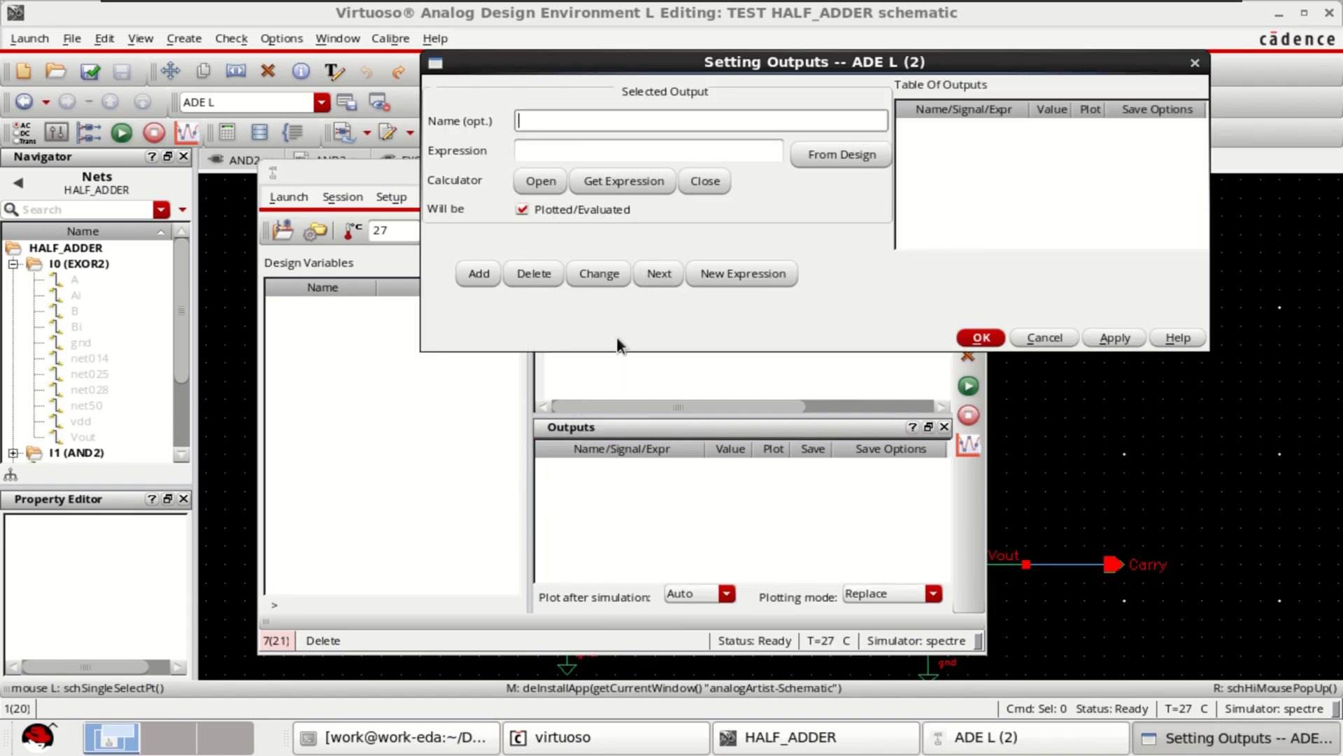
{"action": "left_click", "coordinate": [845, 154]}
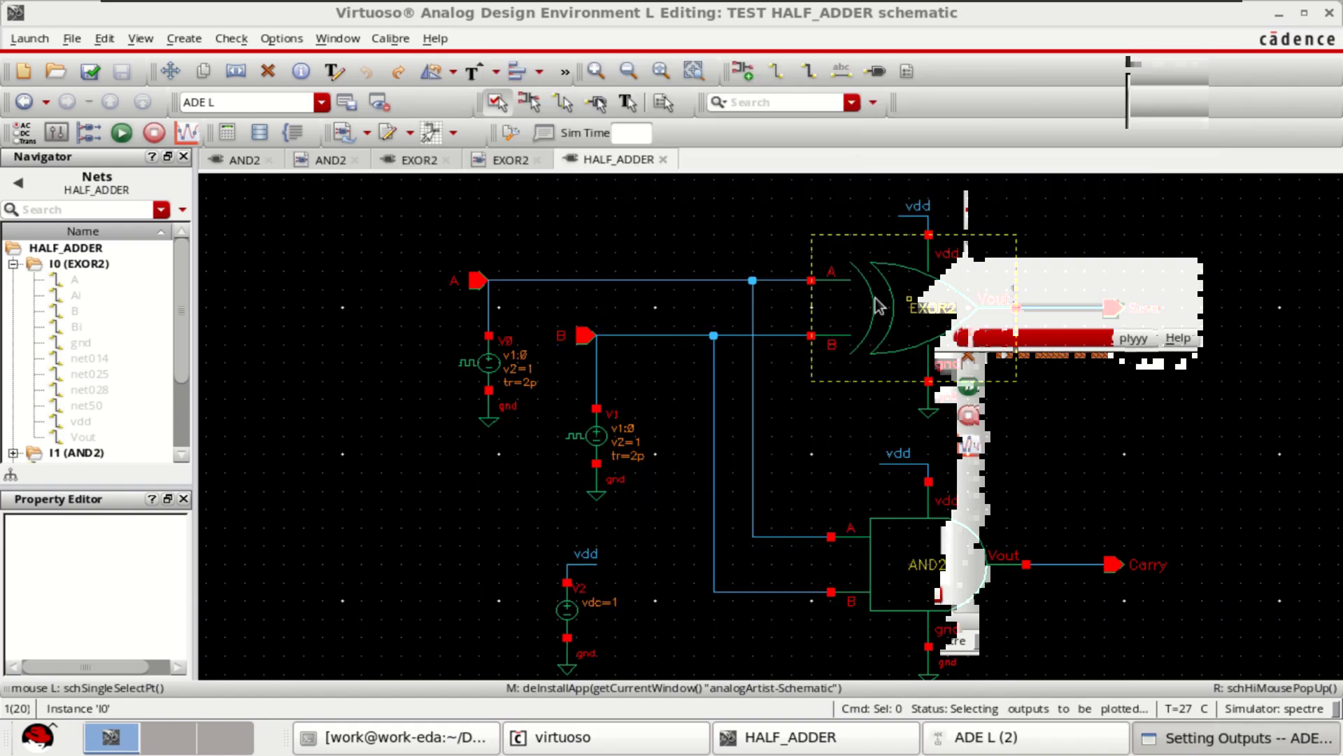
{"action": "left_click", "coordinate": [610, 279]}
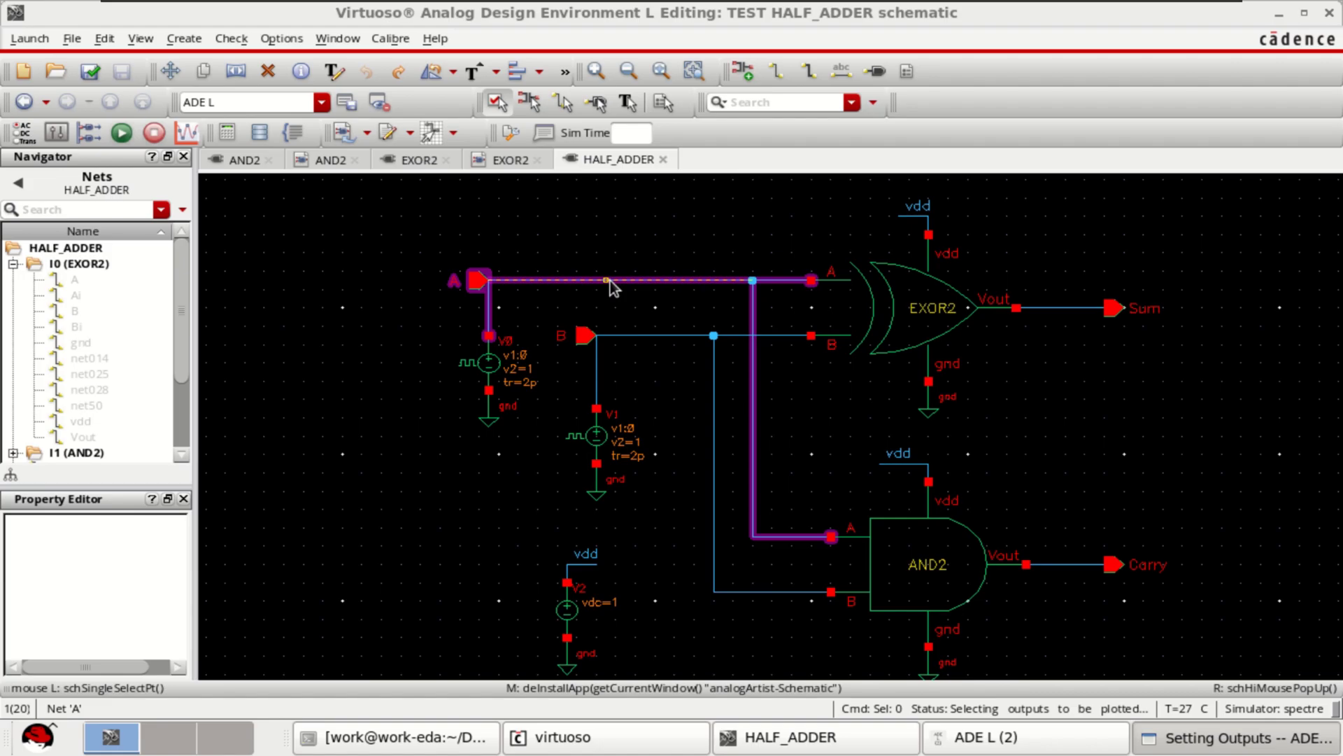
{"action": "left_click", "coordinate": [610, 279]}
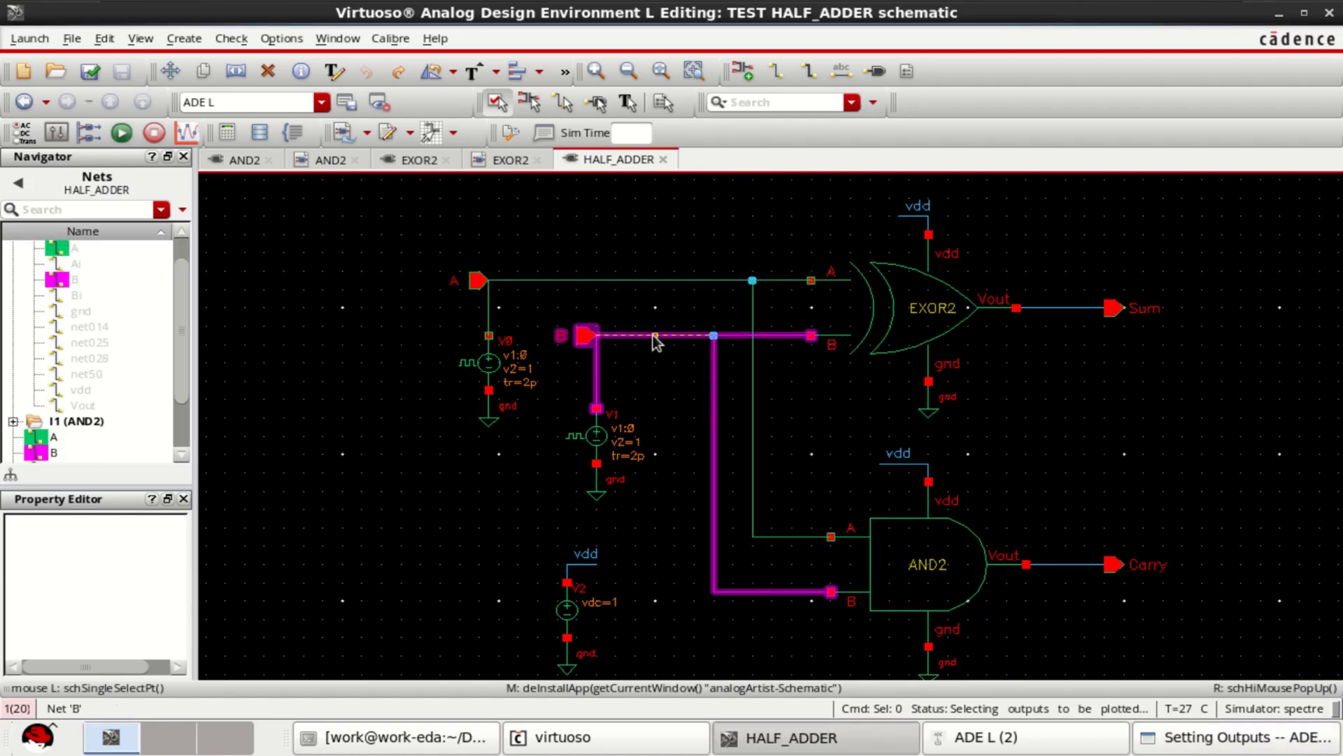
{"action": "left_click", "coordinate": [1086, 311]}
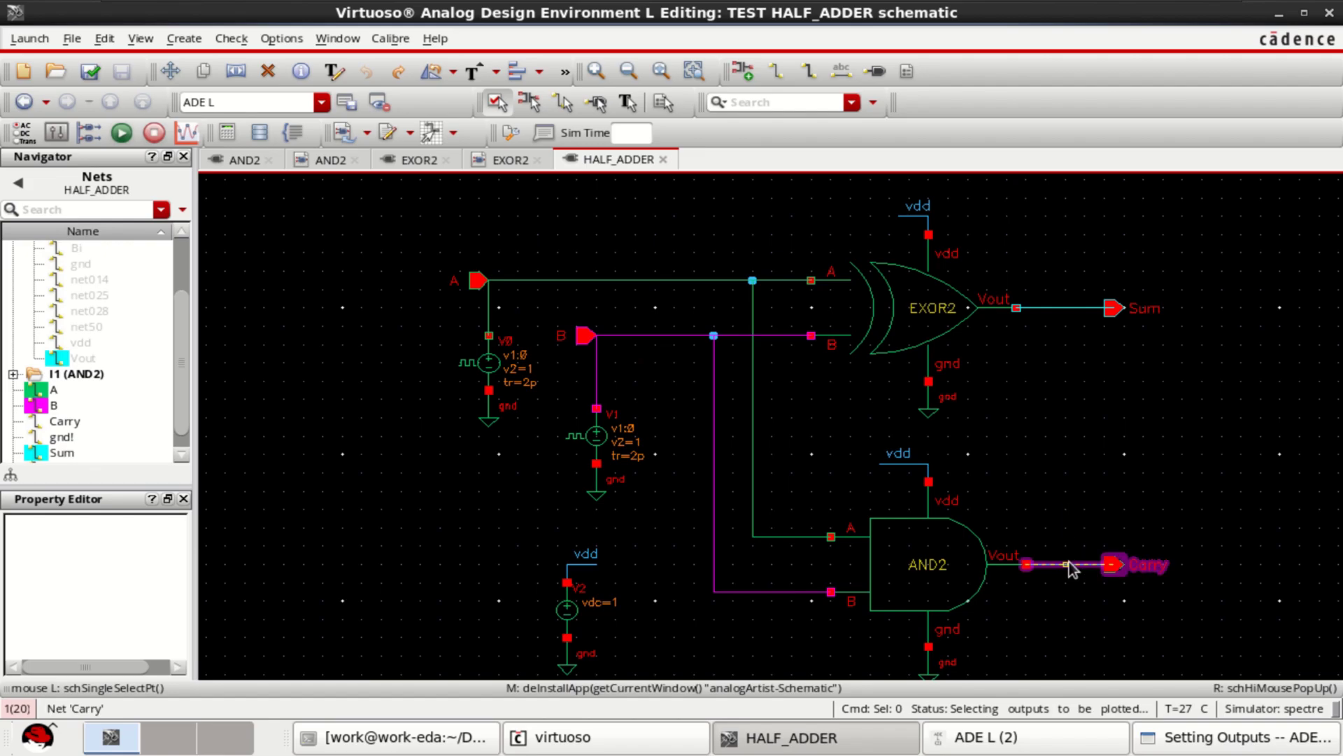
{"action": "left_click", "coordinate": [1069, 564]}
{"action": "key", "text": "f"}
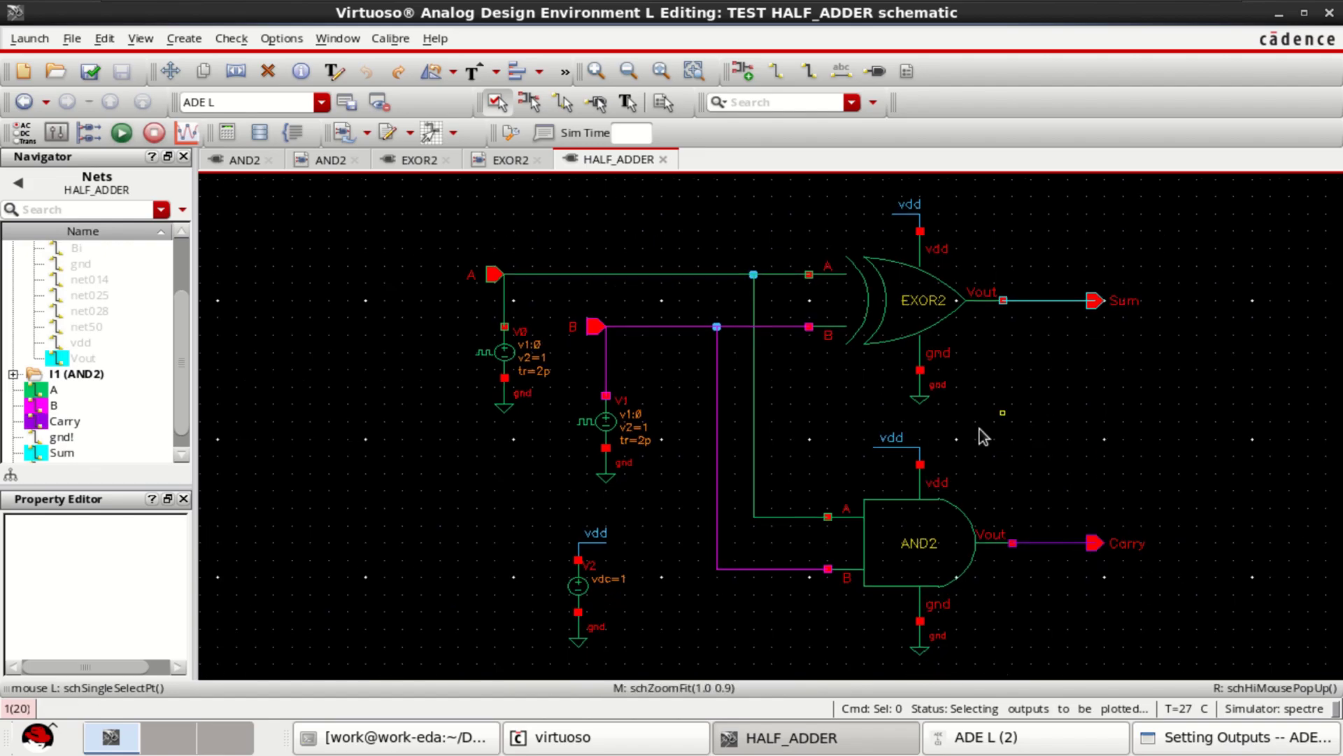
{"action": "left_click", "coordinate": [1285, 745]}
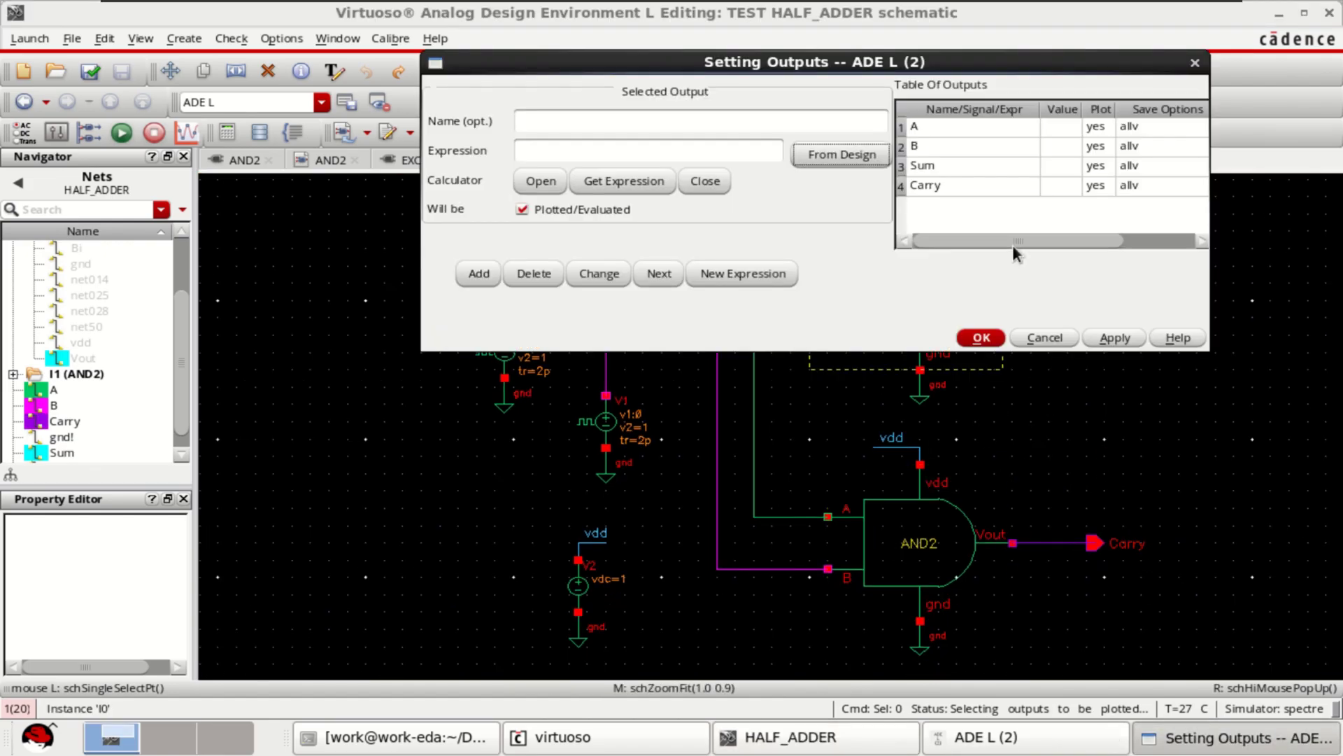
{"action": "left_click", "coordinate": [981, 338]}
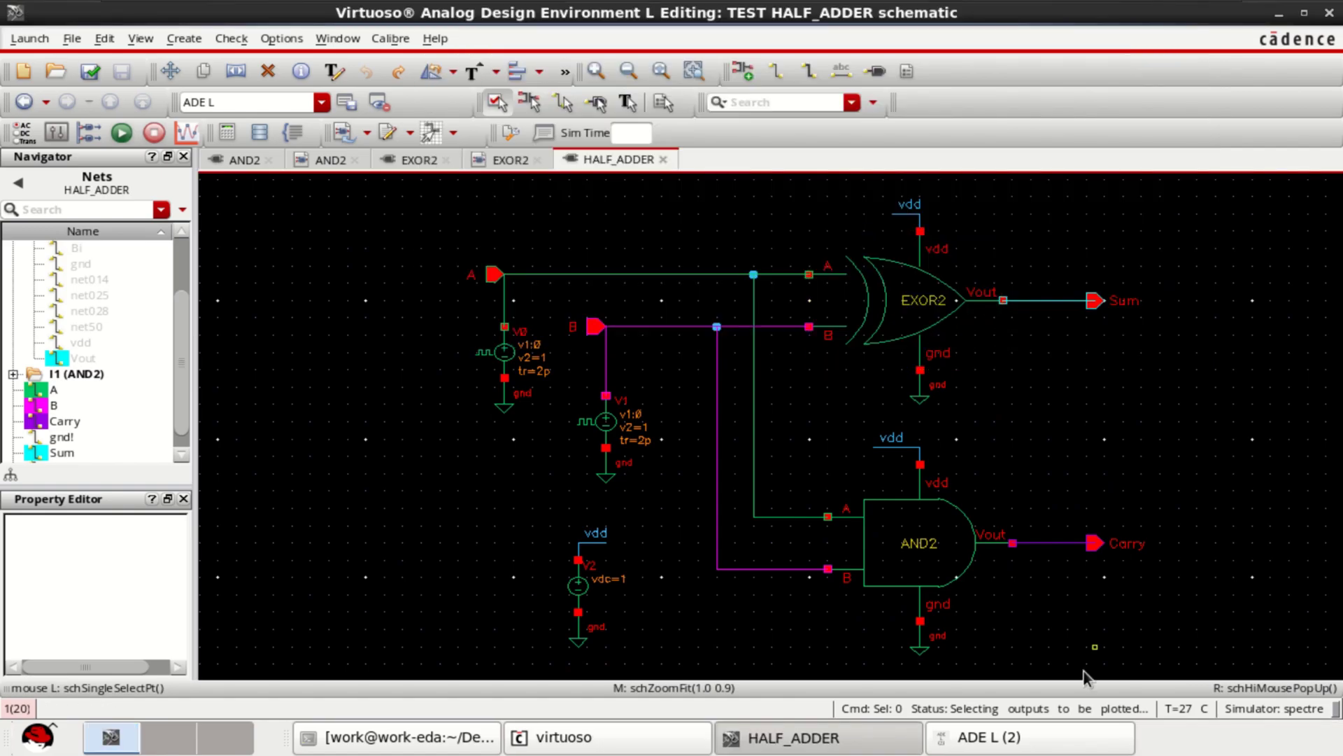
Try to run the simulation from ADE L, and close the simulator log.
{"action": "left_click", "coordinate": [1049, 740]}
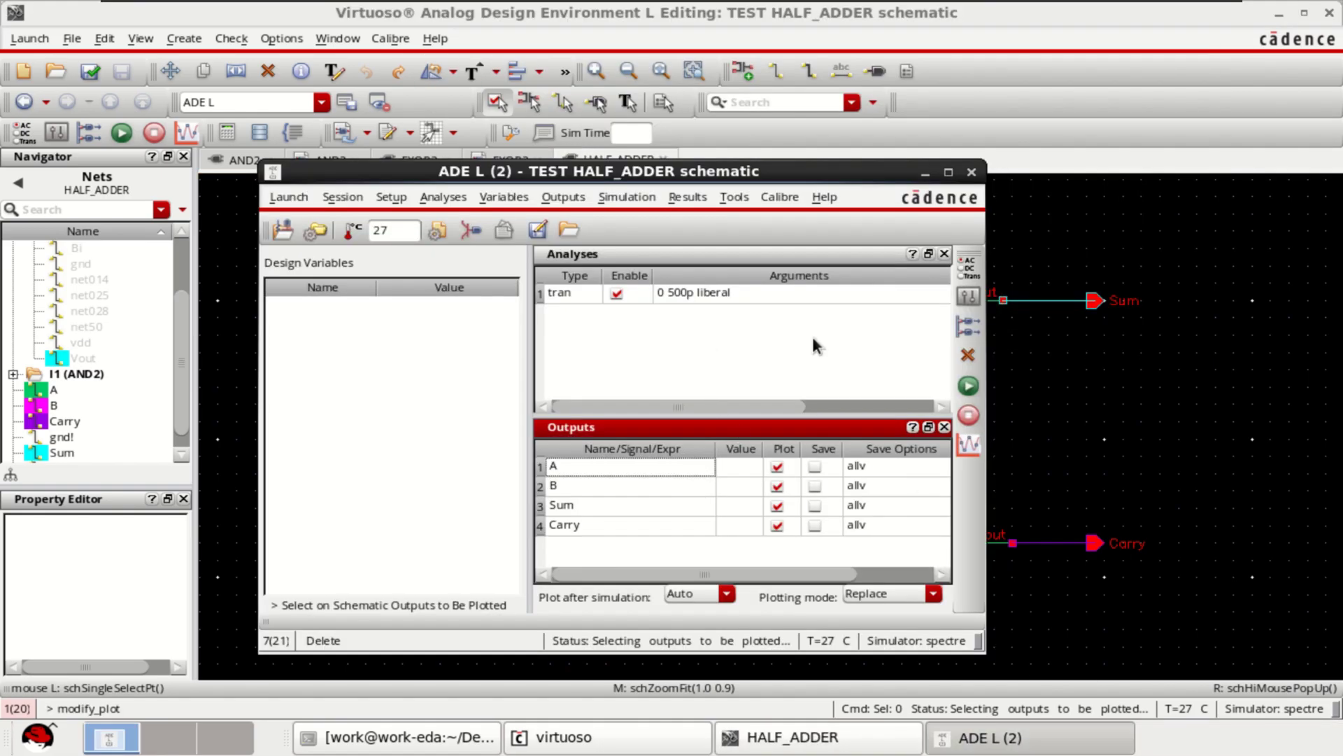
{"action": "left_click", "coordinate": [968, 386]}
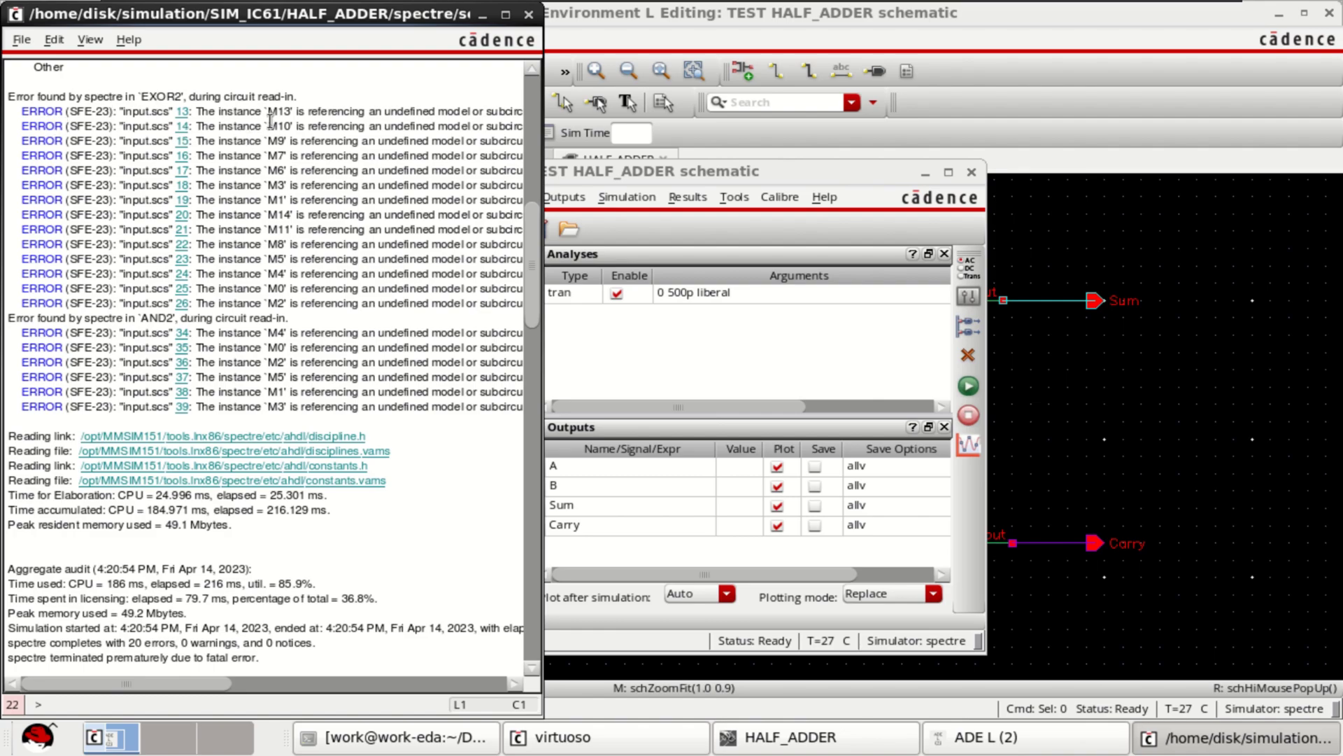
{"action": "left_click", "coordinate": [529, 15]}
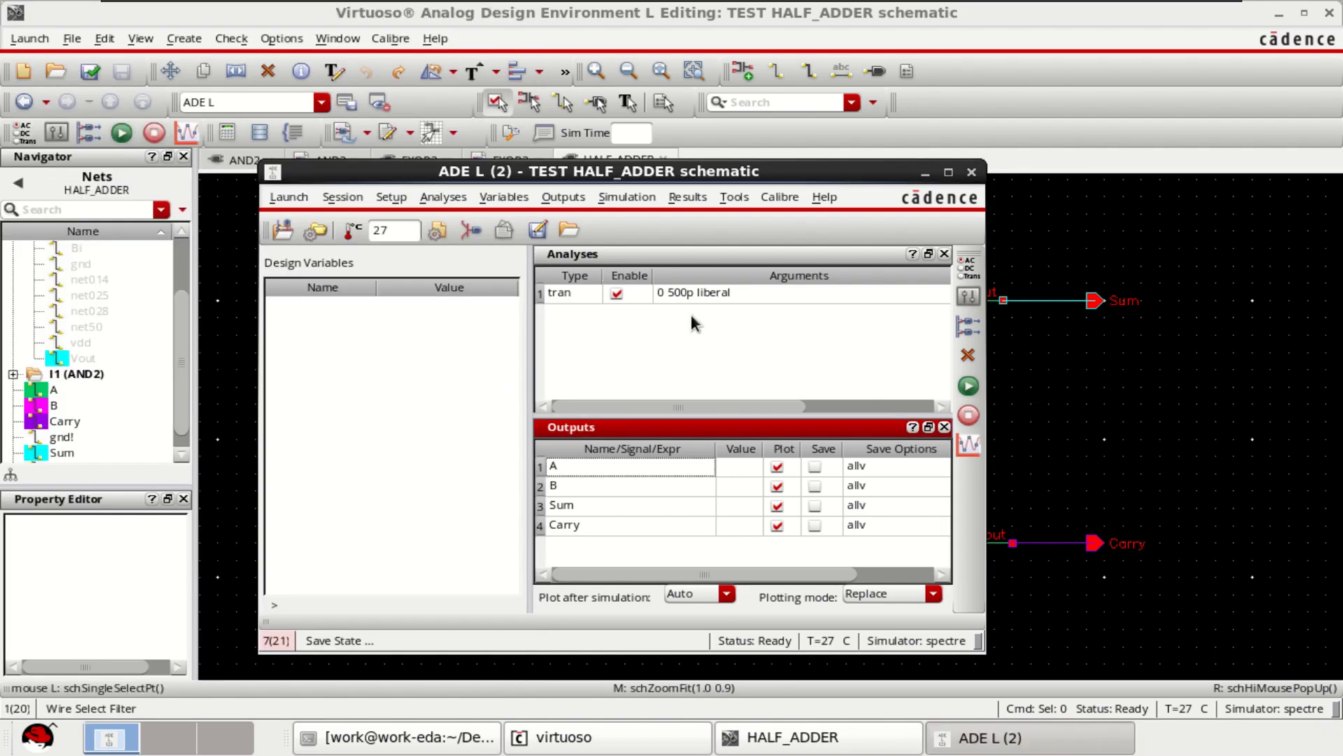
Add nfet14nm.sp and pfet14nm.sp as global model files in the simulation's model library setup.
{"action": "left_click", "coordinate": [345, 197]}
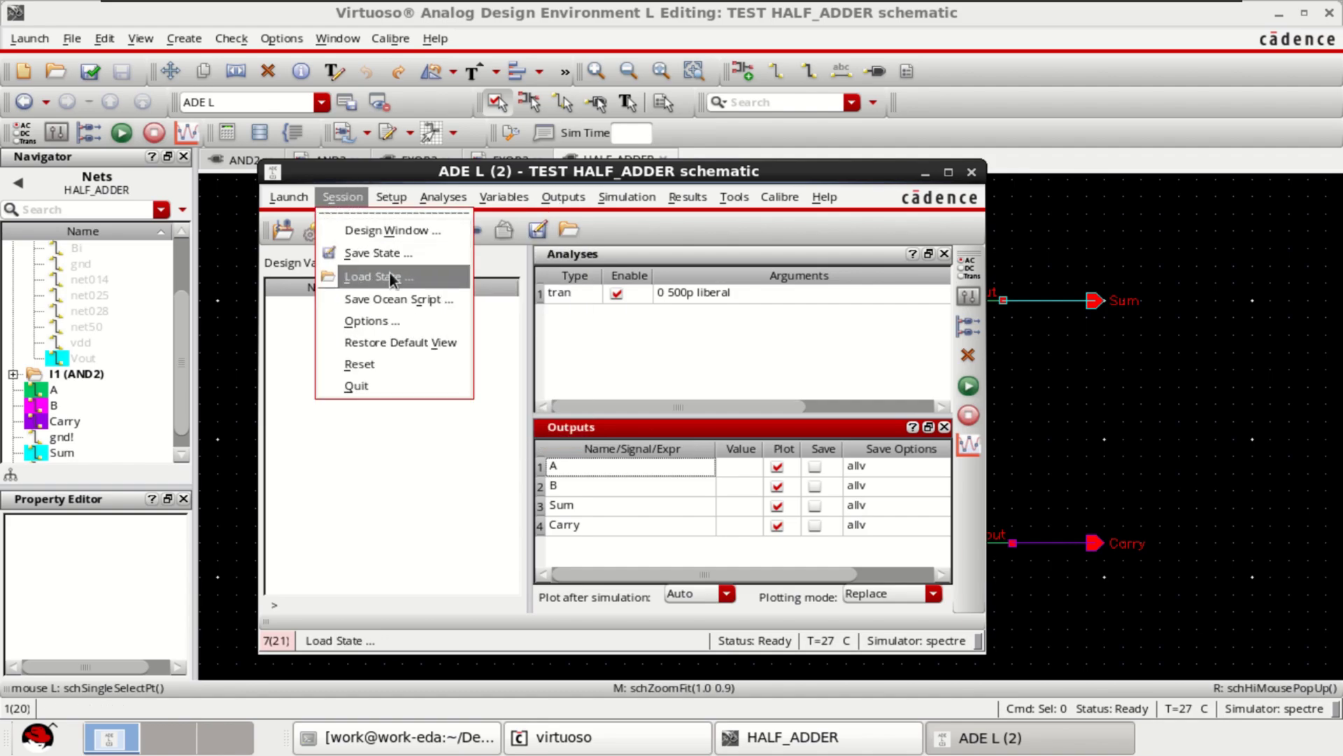
{"action": "mouse_move", "coordinate": [386, 194]}
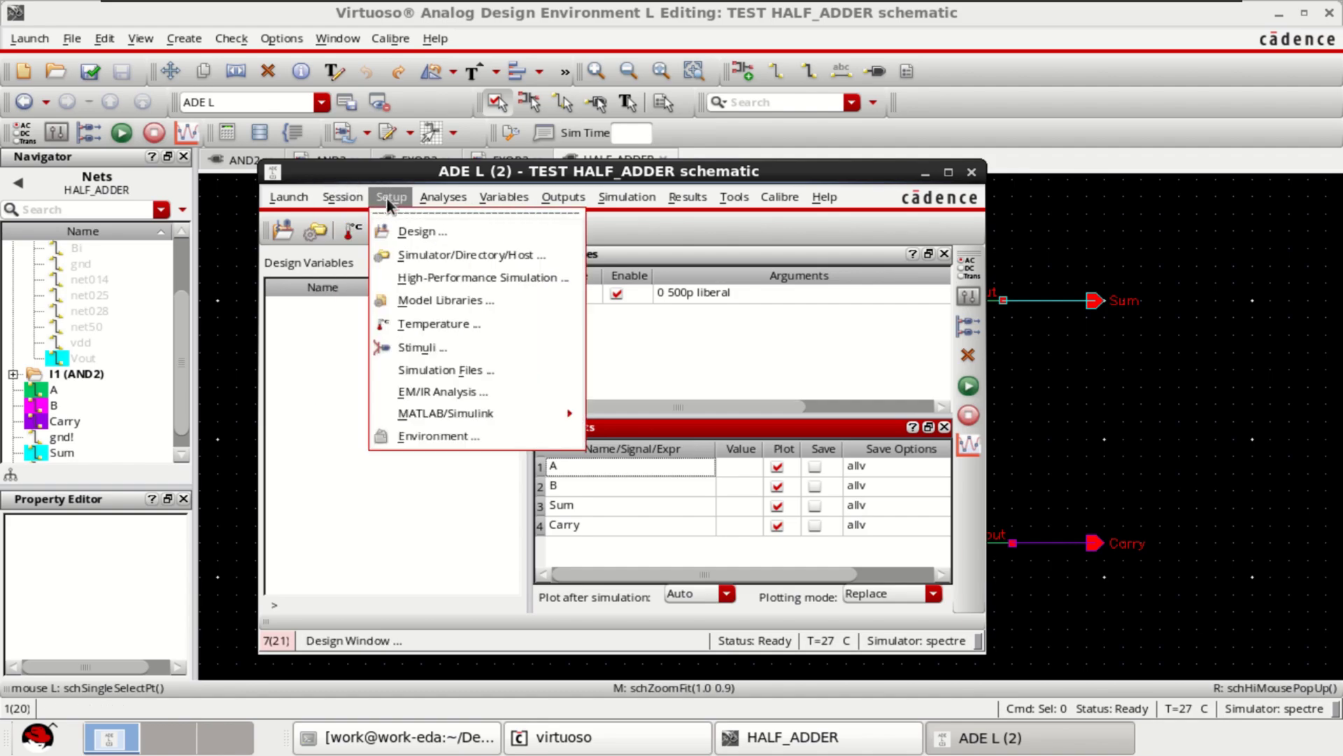
{"action": "left_click", "coordinate": [472, 298]}
{"action": "left_click", "coordinate": [818, 126]}
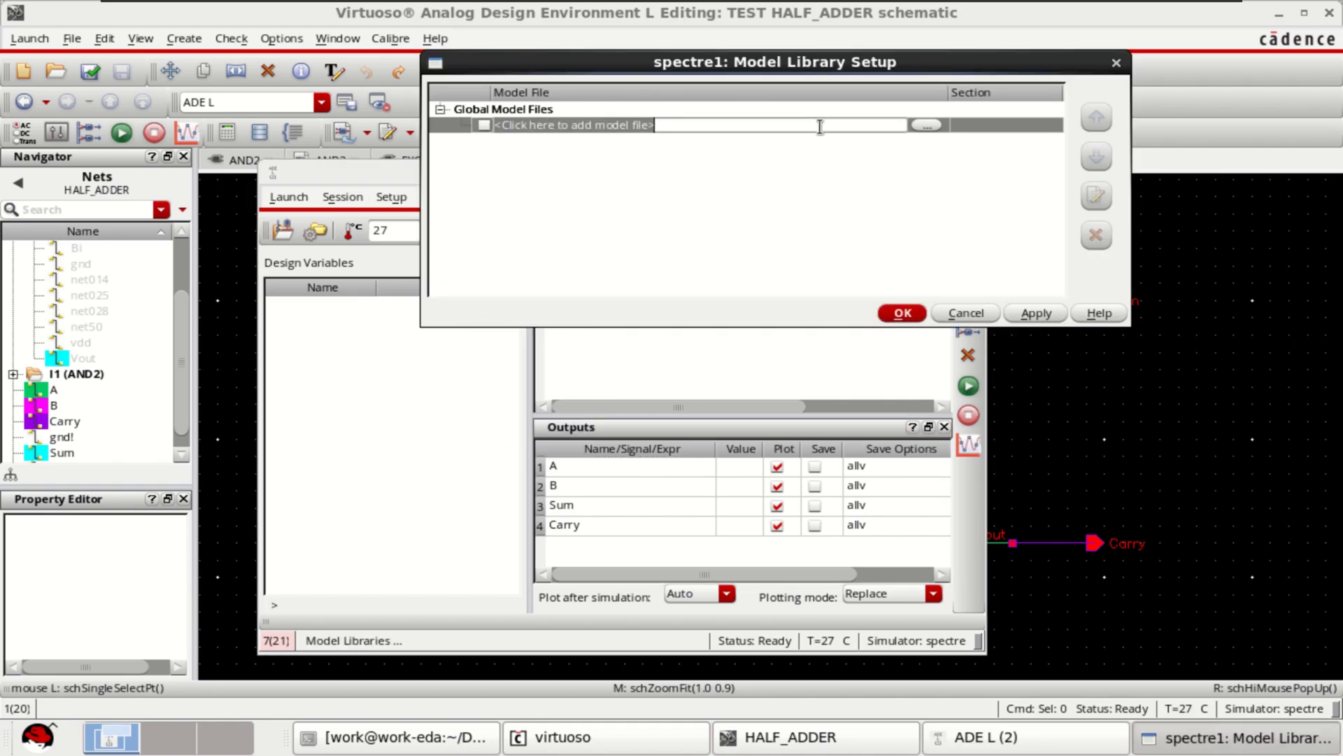
{"action": "left_click", "coordinate": [909, 126]}
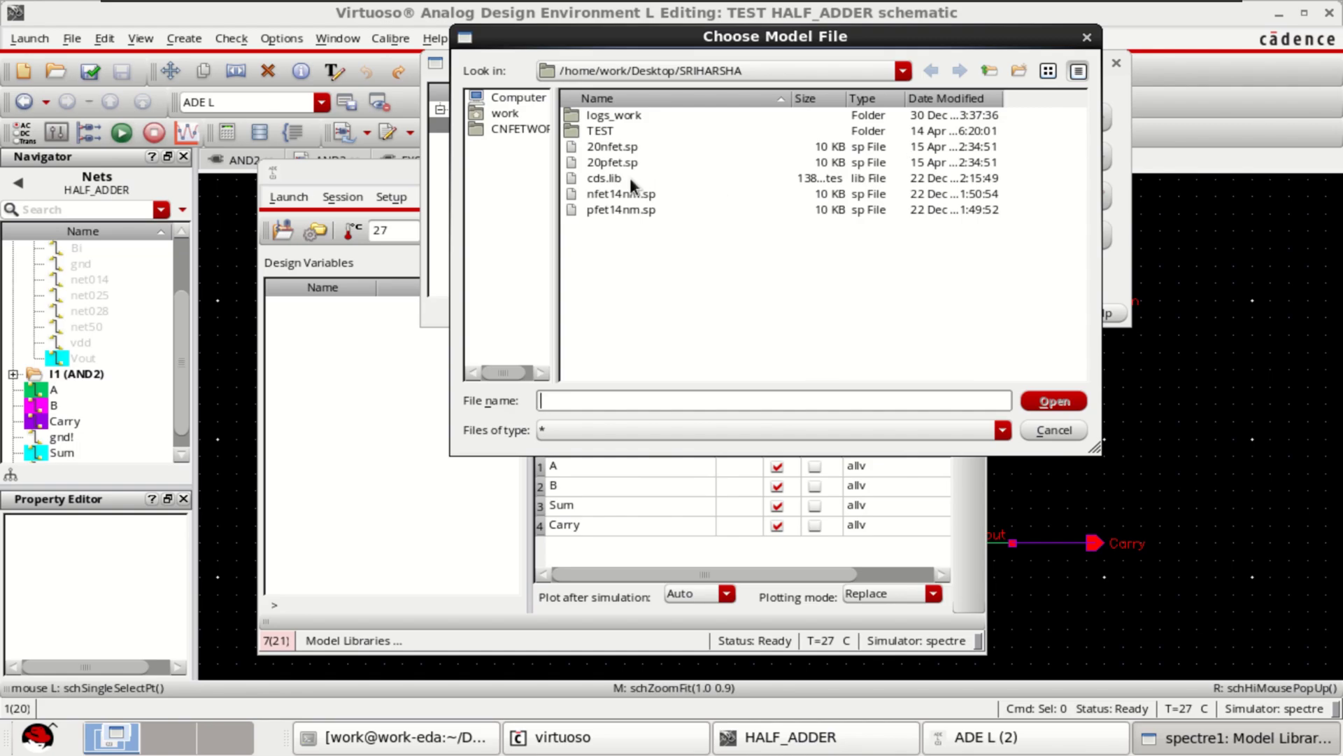
{"action": "left_click", "coordinate": [624, 195]}
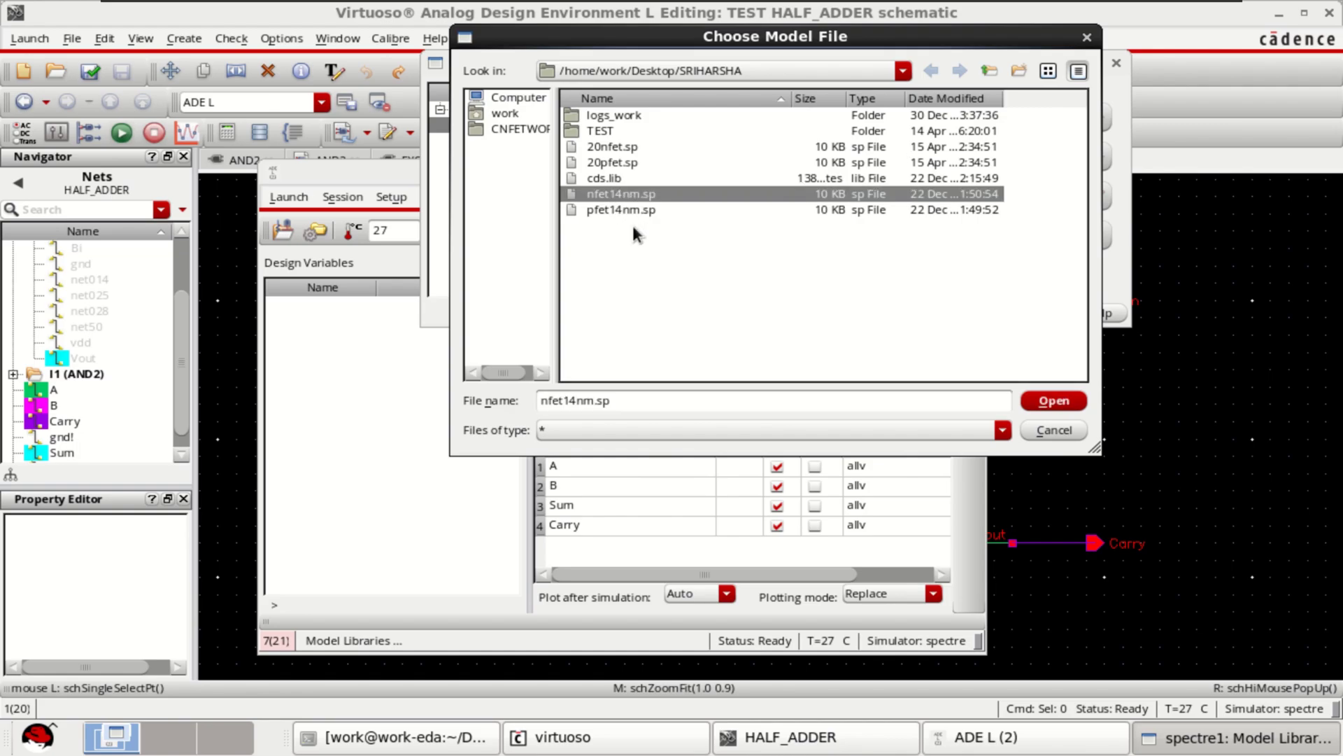
{"action": "left_click", "coordinate": [625, 209], "text": "ctrl"}
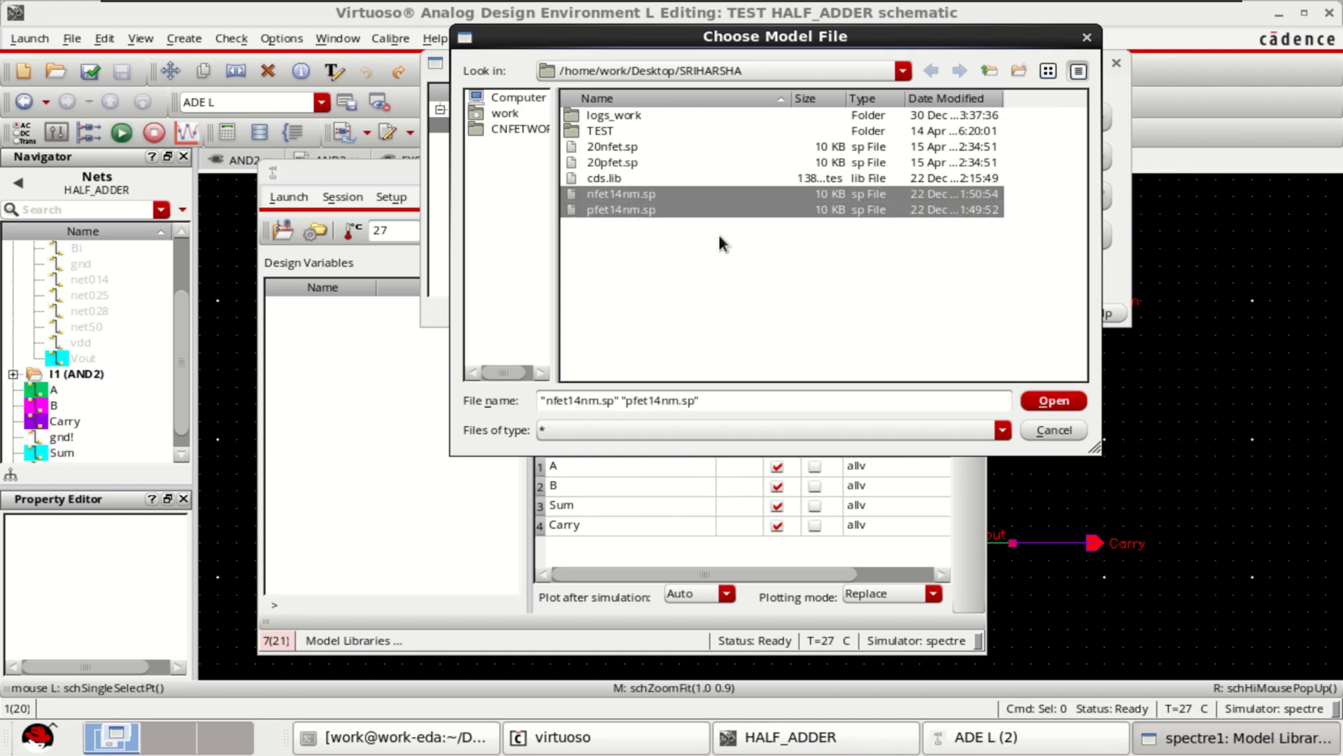
{"action": "left_click", "coordinate": [1054, 400]}
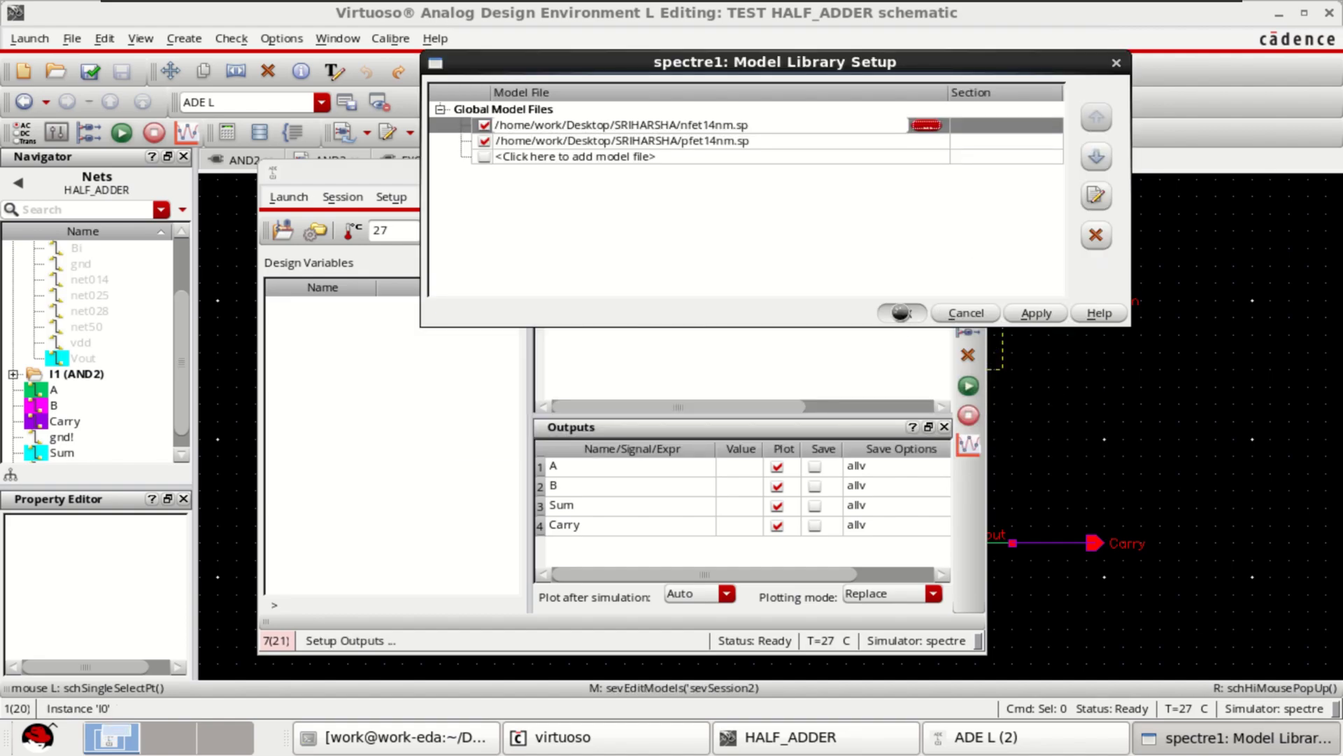
{"action": "left_click", "coordinate": [902, 312]}
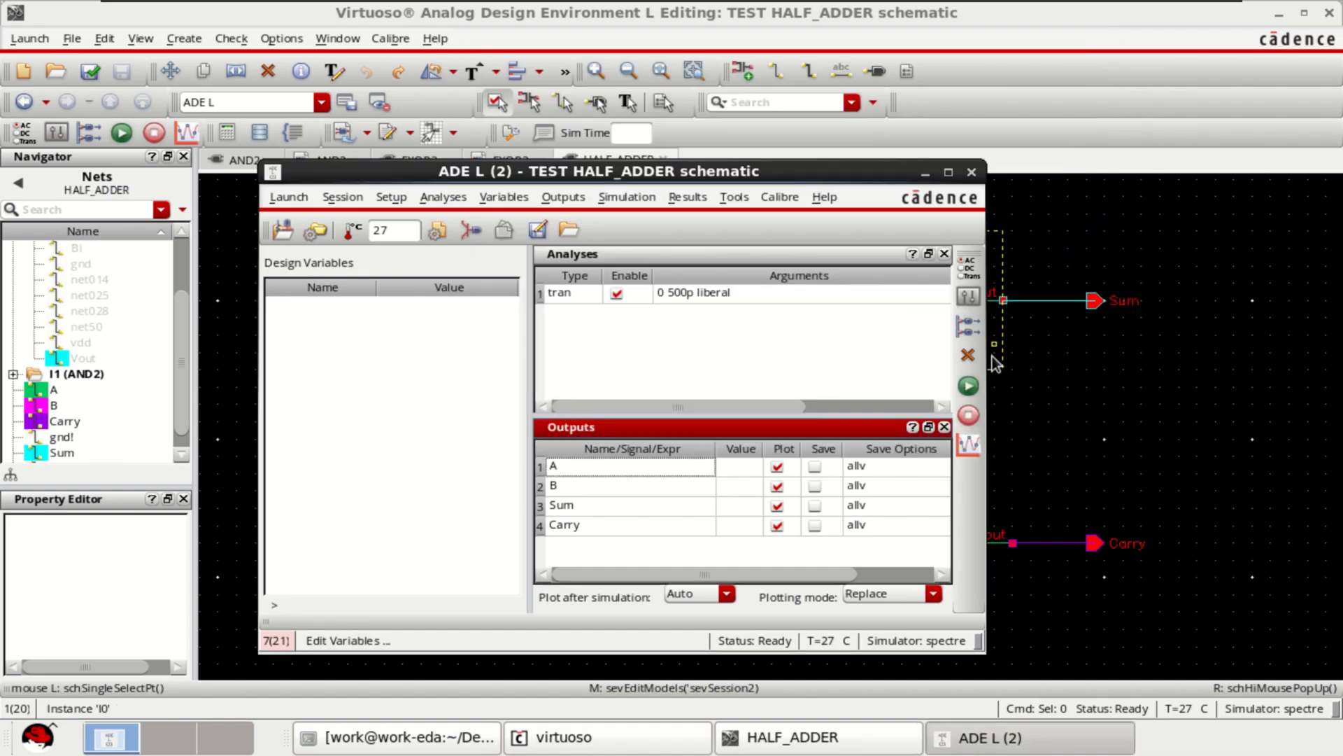
Netlist and run the simulation, view the output waveforms in a maximized window, and close the graph and the log.
{"action": "left_click", "coordinate": [968, 387]}
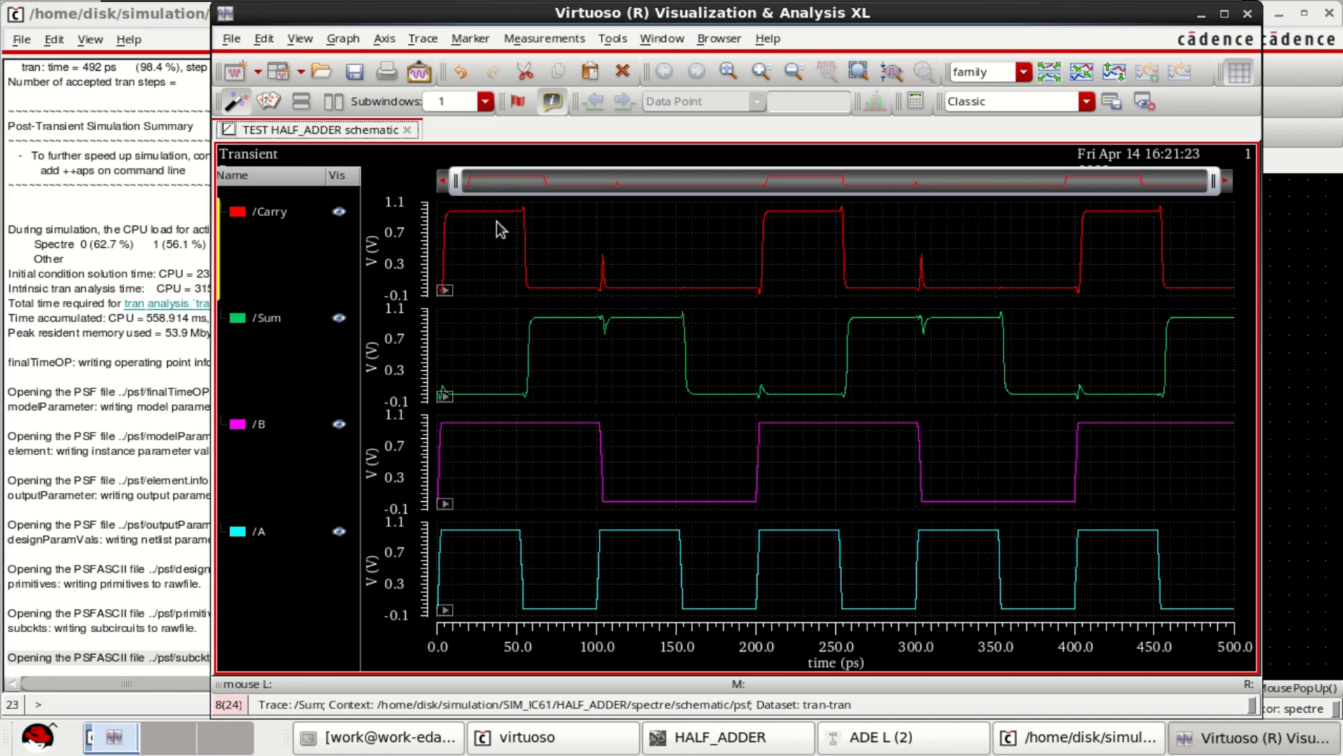
{"action": "left_click", "coordinate": [1225, 13]}
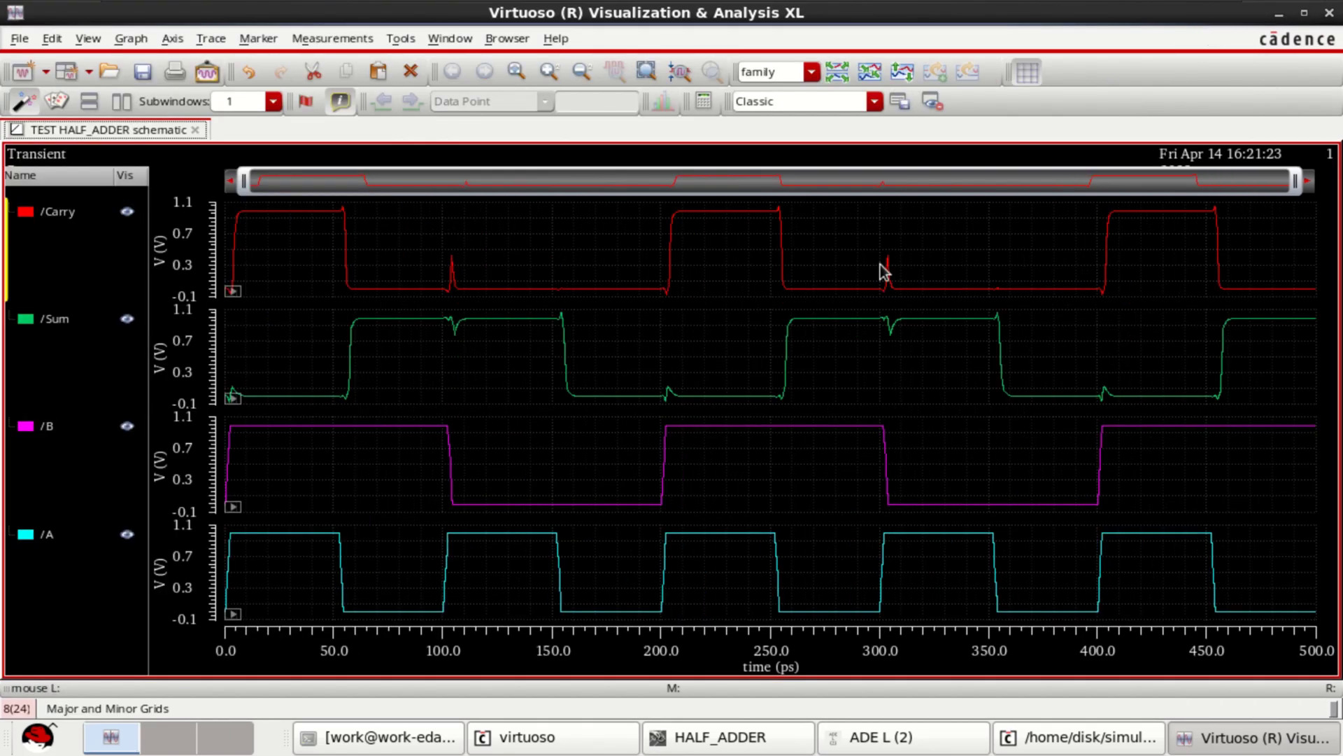
{"action": "left_click", "coordinate": [1329, 14]}
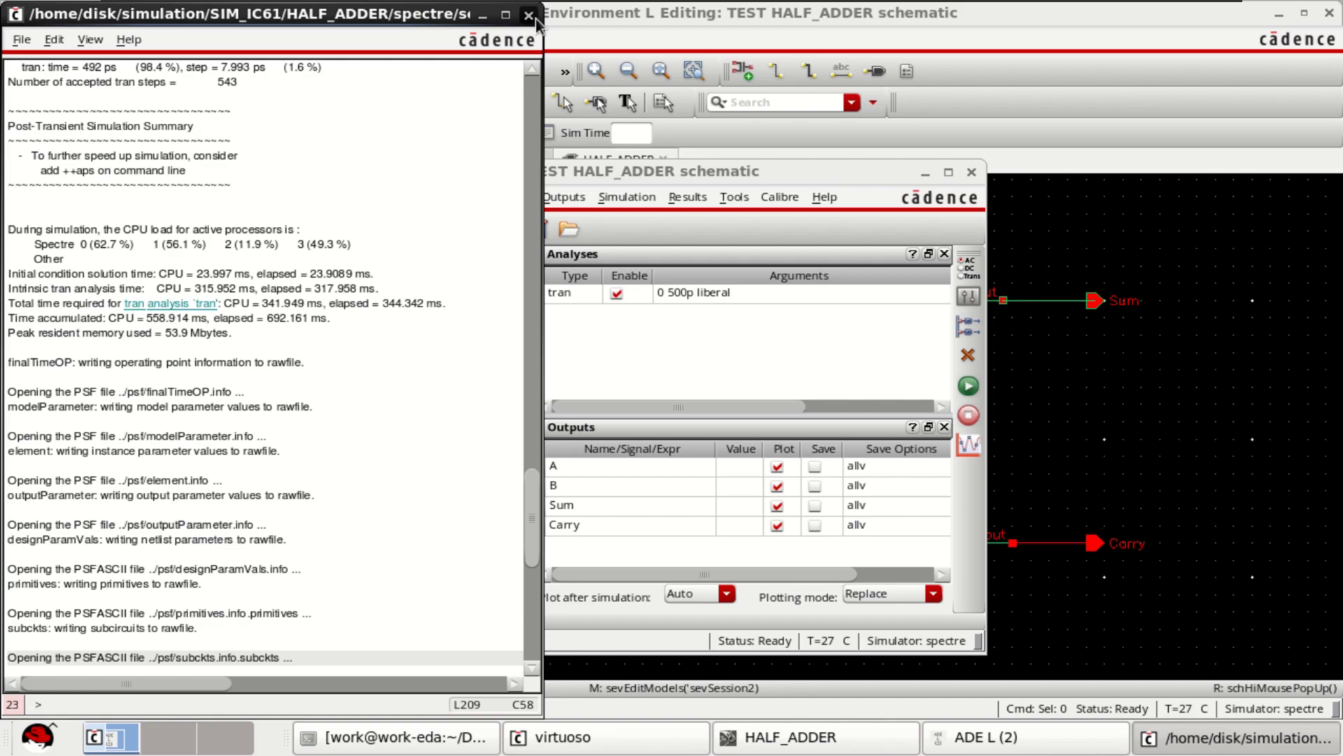
{"action": "left_click", "coordinate": [529, 15]}
Add the vdd net and the MINUS terminal of source V2 from the schematic as plotted outputs.
{"action": "right_click", "coordinate": [663, 550]}
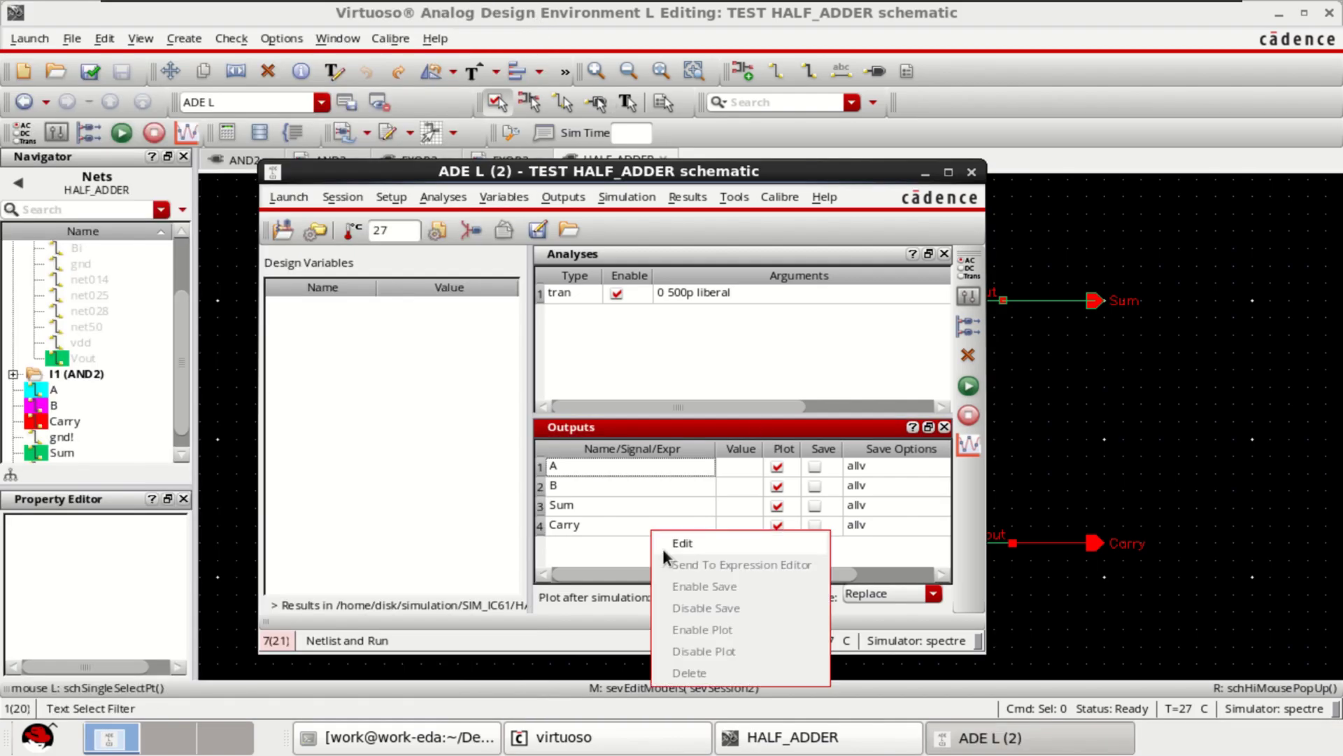
{"action": "left_click", "coordinate": [714, 544]}
{"action": "left_click", "coordinate": [832, 157]}
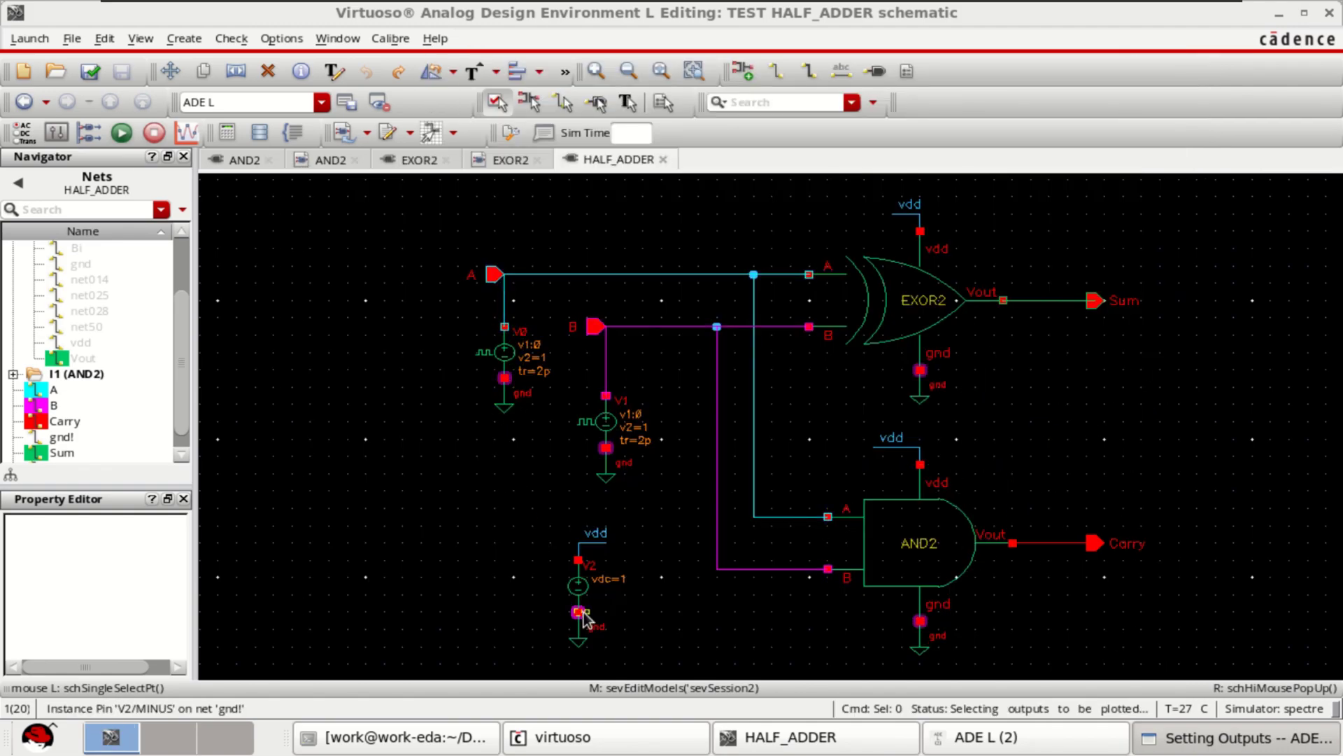
{"action": "left_click", "coordinate": [592, 545]}
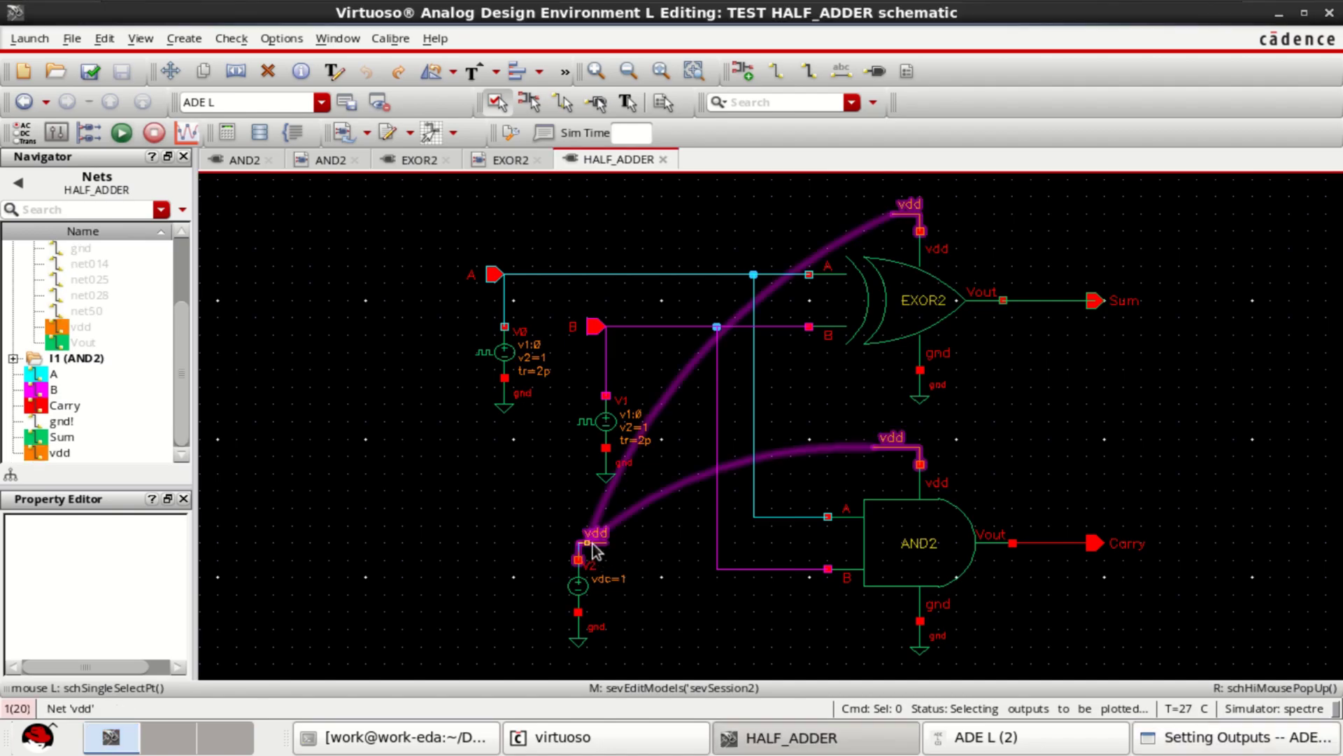
{"action": "left_click", "coordinate": [578, 613]}
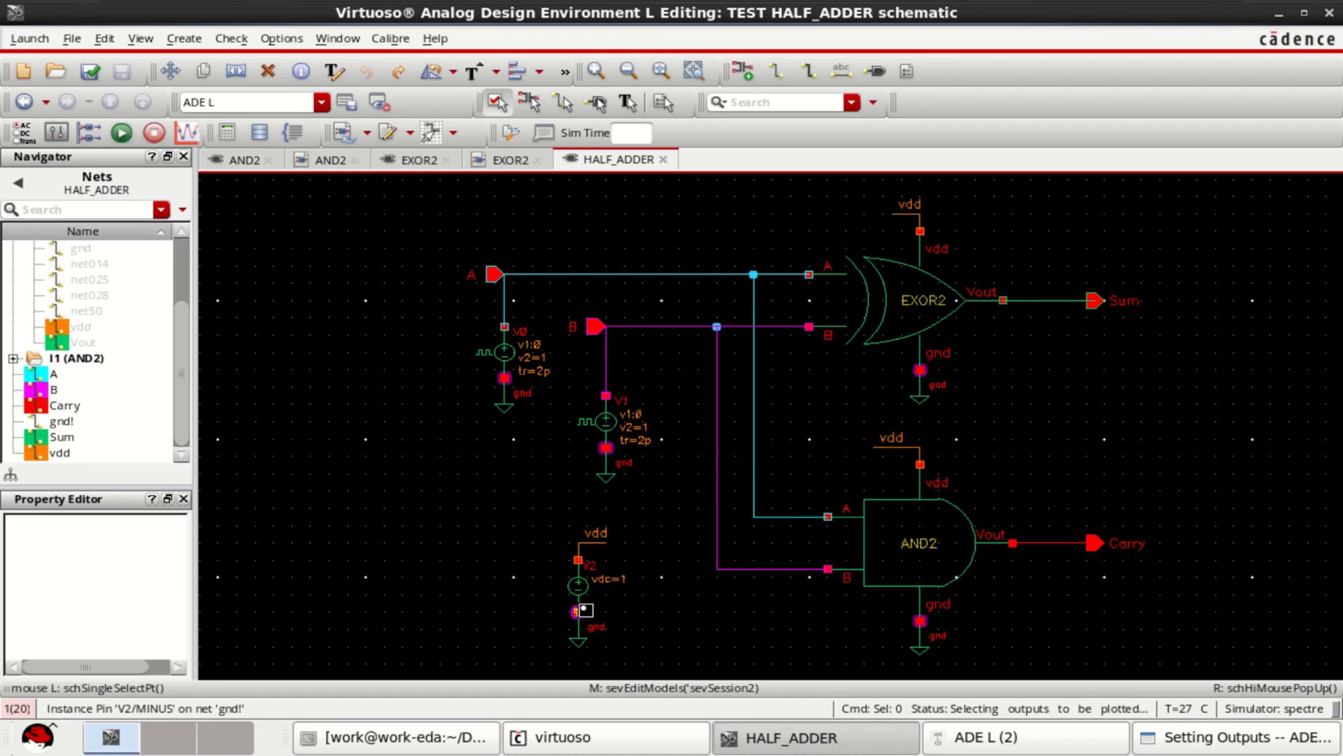
{"action": "left_click", "coordinate": [1215, 739]}
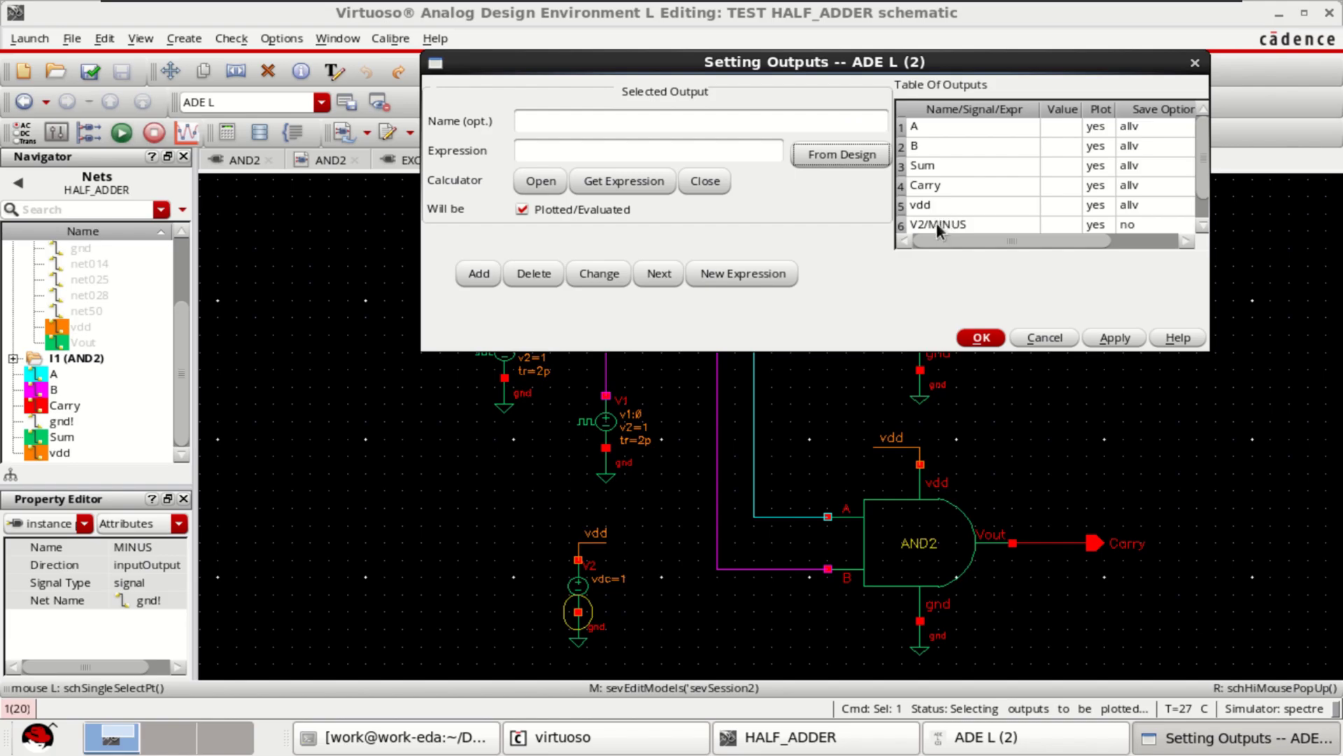
{"action": "left_click", "coordinate": [985, 338]}
Rerun the simulation from ADE L with the added outputs, and maximize the new waveform window.
{"action": "left_click", "coordinate": [1013, 748]}
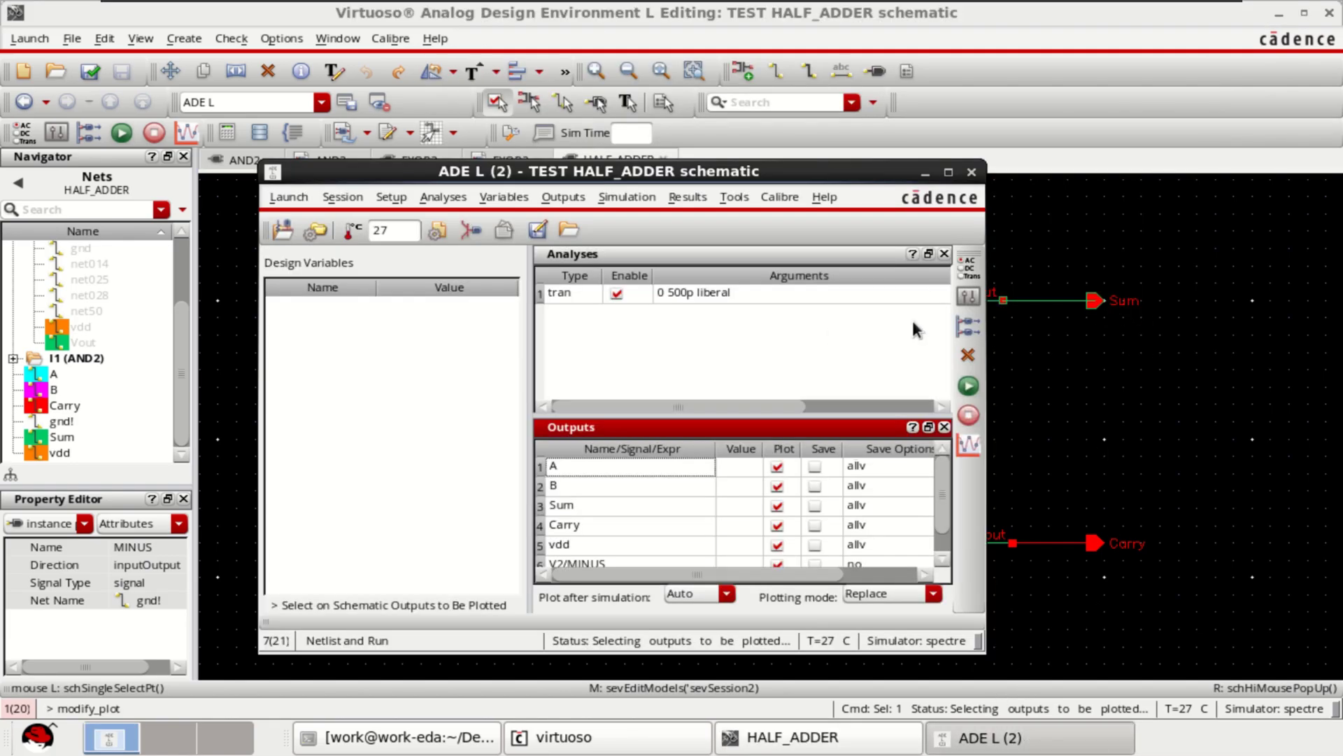
{"action": "left_click", "coordinate": [968, 387]}
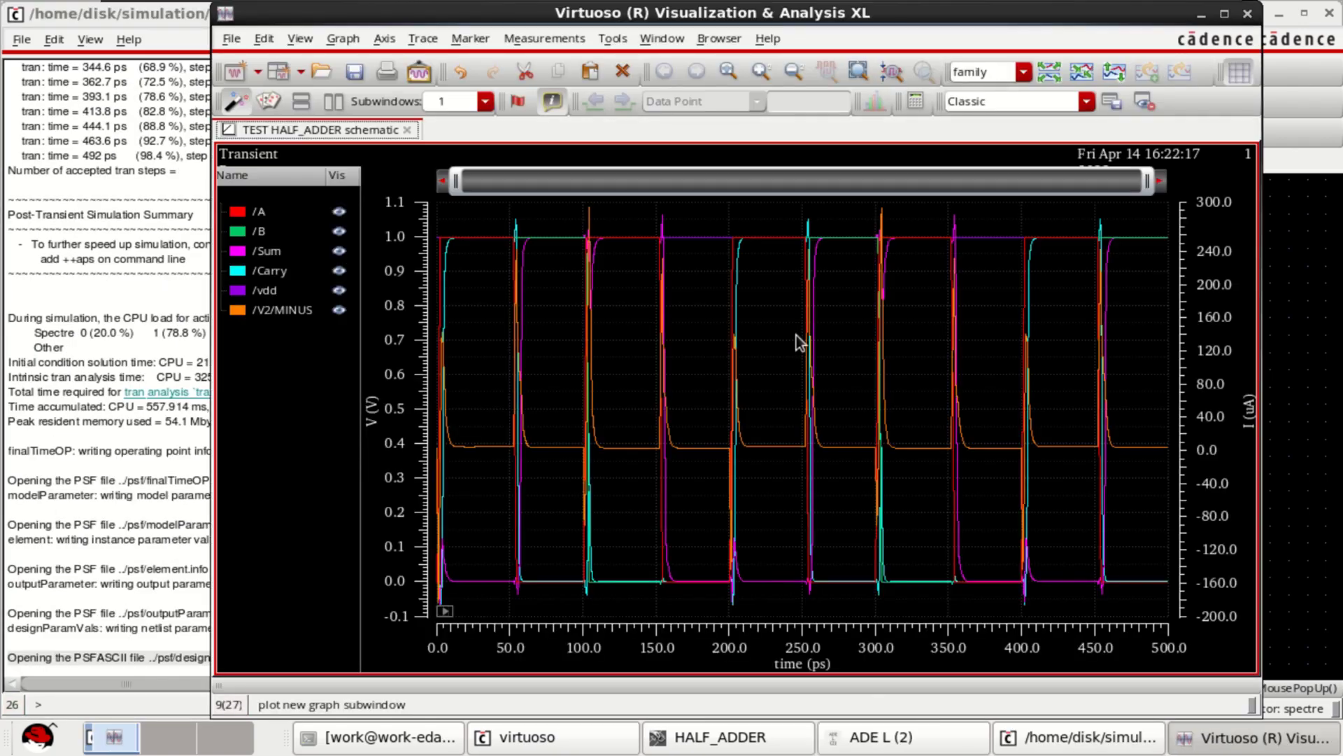
{"action": "left_click", "coordinate": [1224, 16]}
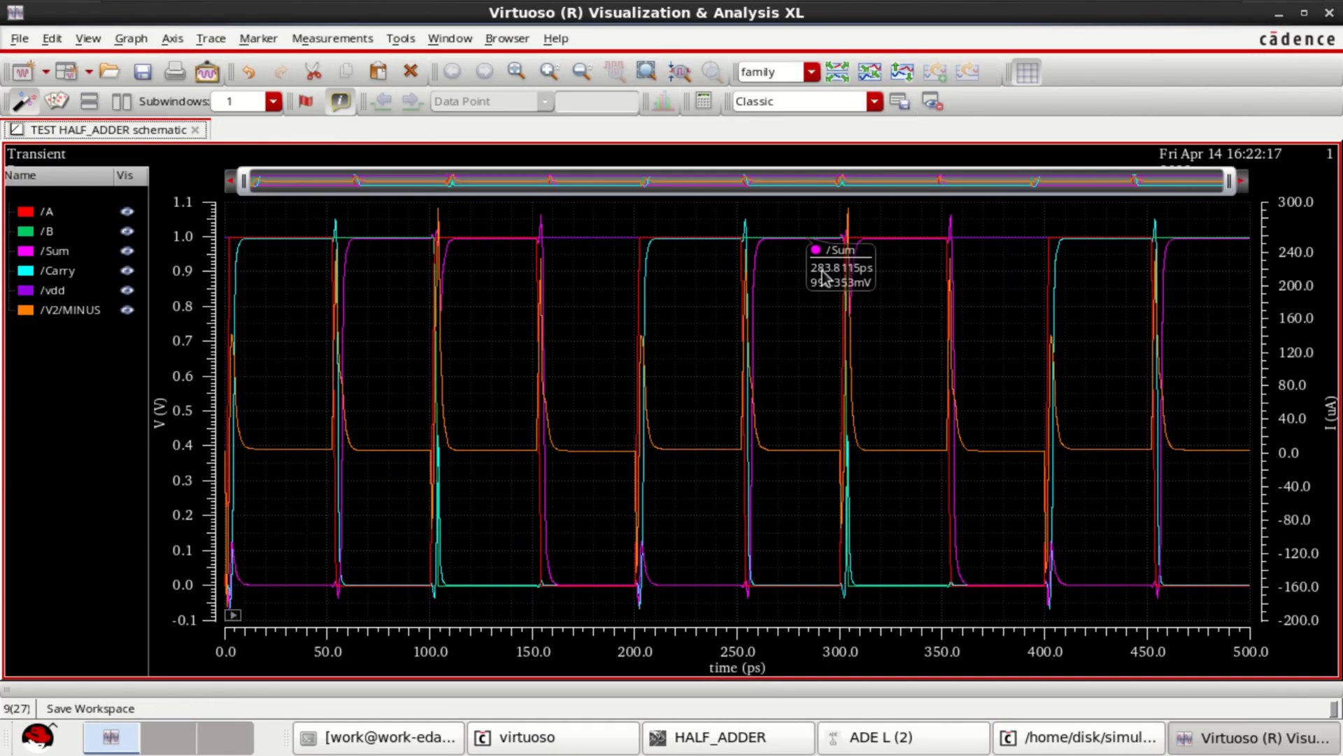
Split the plotted signals into separate strips, and send the vdd and V2/MINUS traces together to the calculator.
{"action": "left_click", "coordinate": [839, 73]}
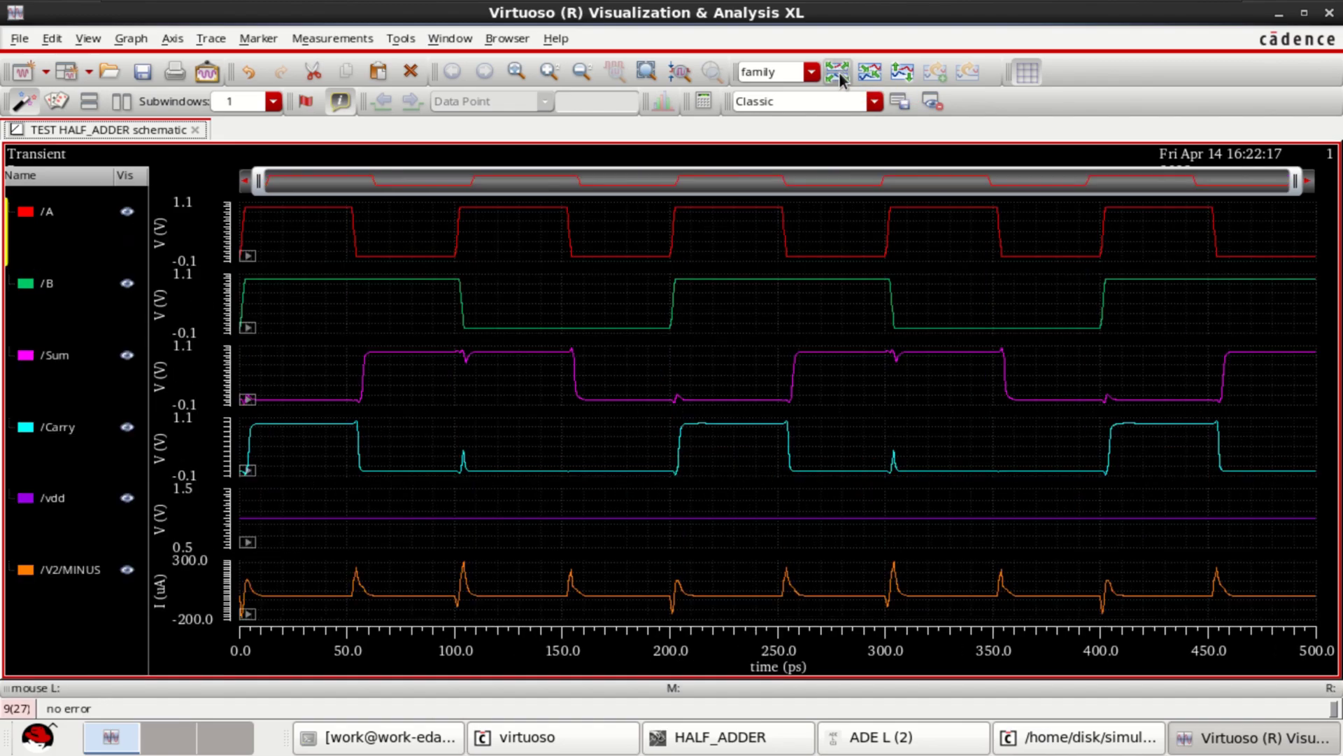
{"action": "left_click", "coordinate": [54, 501]}
{"action": "left_click", "coordinate": [56, 569], "text": "ctrl"}
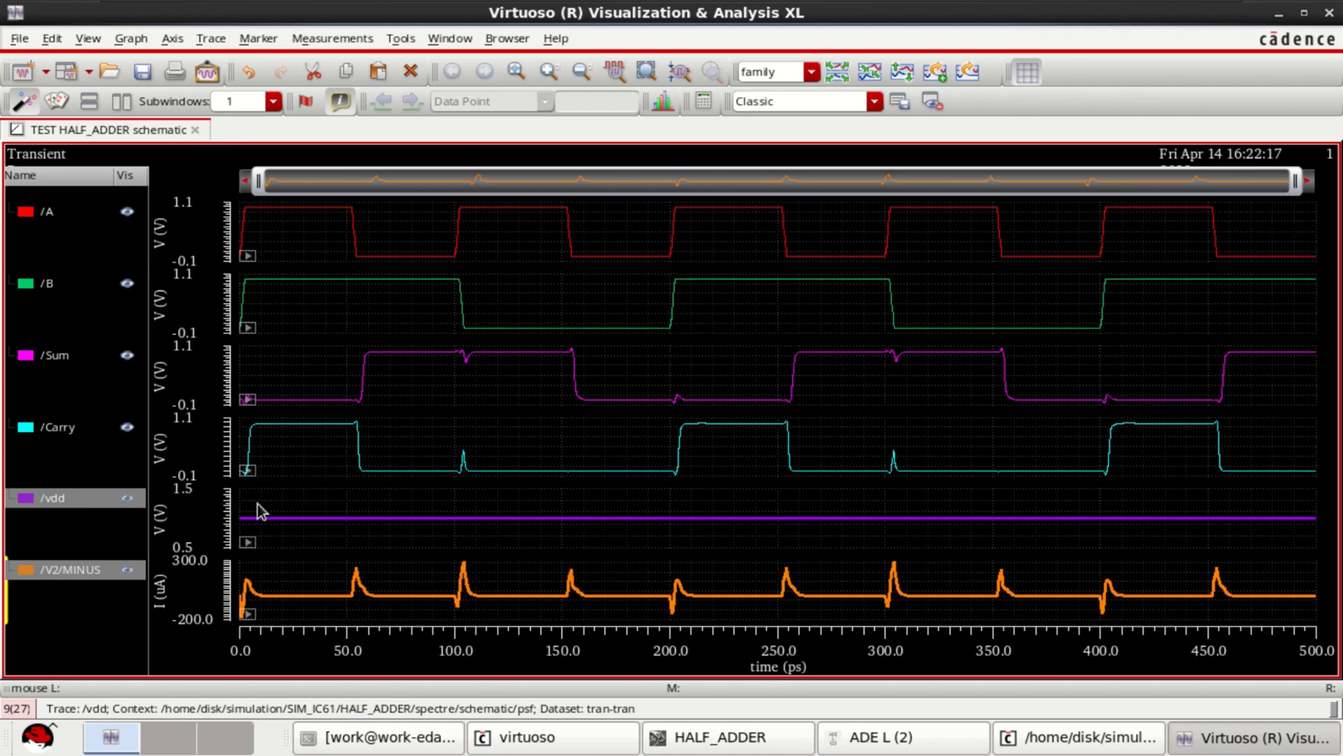
{"action": "right_click", "coordinate": [99, 503]}
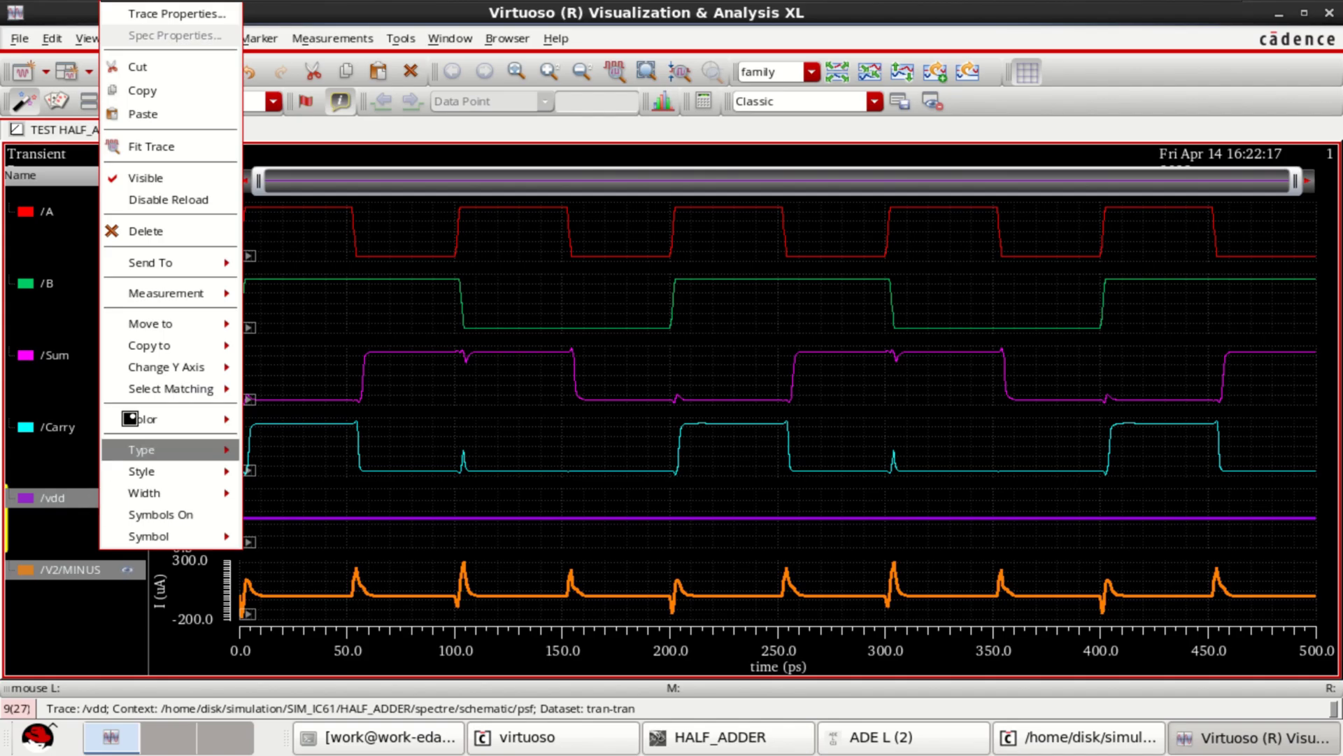
{"action": "mouse_move", "coordinate": [186, 258]}
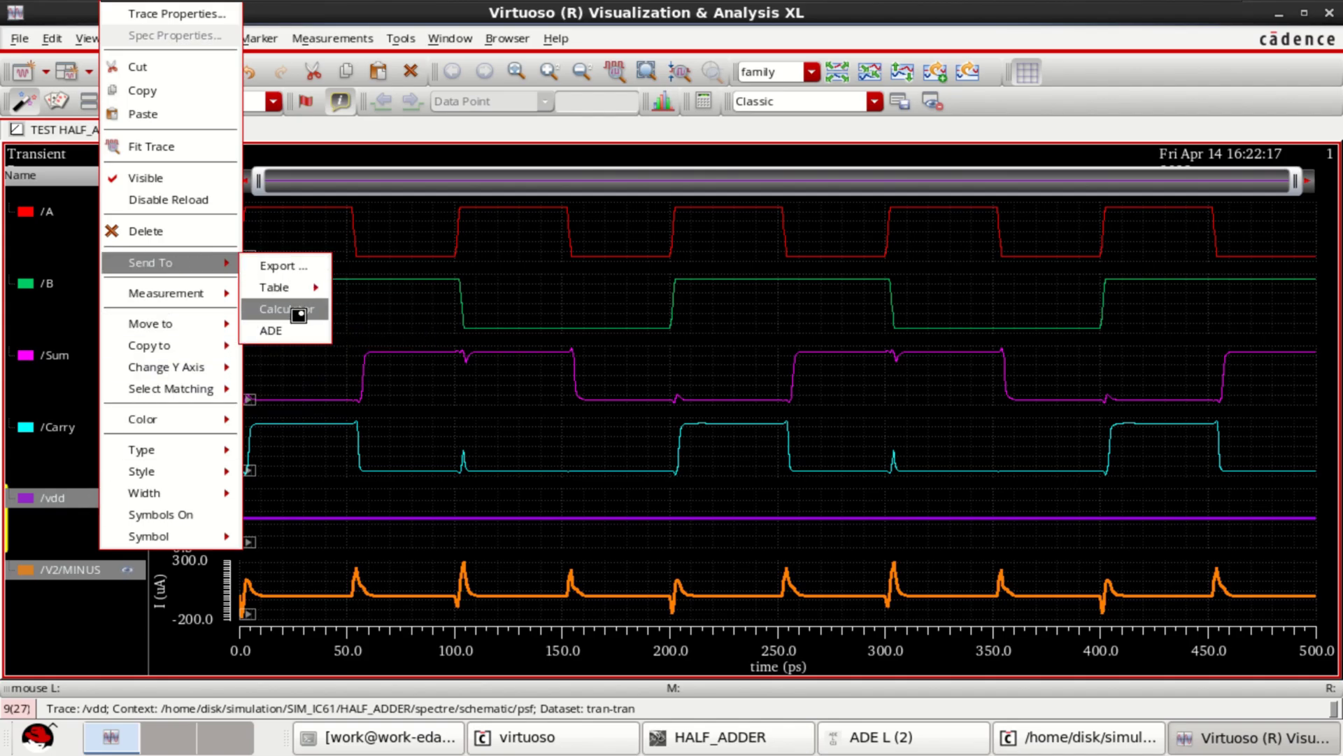
{"action": "left_click", "coordinate": [299, 309]}
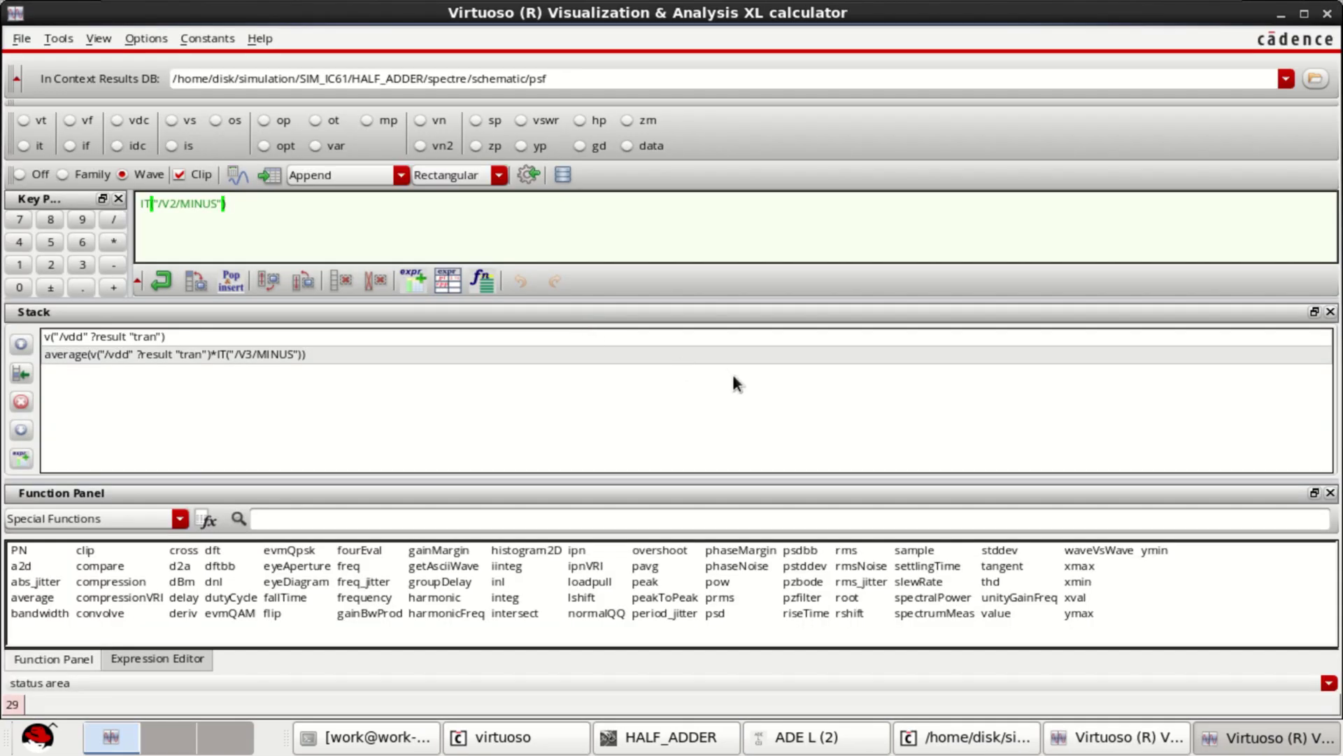
Multiply the vdd voltage by the V2/MINUS current in the calculator and apply the average function to the product.
{"action": "left_click", "coordinate": [112, 241]}
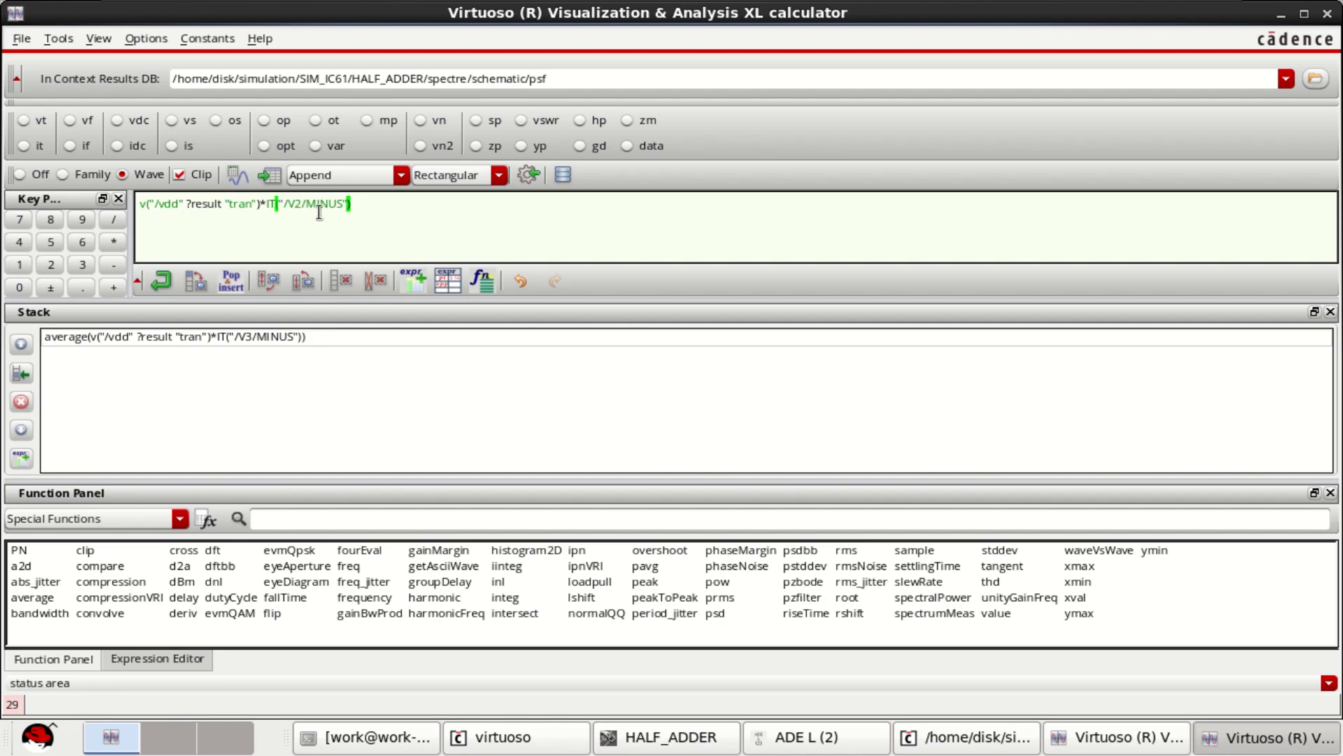
{"action": "left_click", "coordinate": [279, 518]}
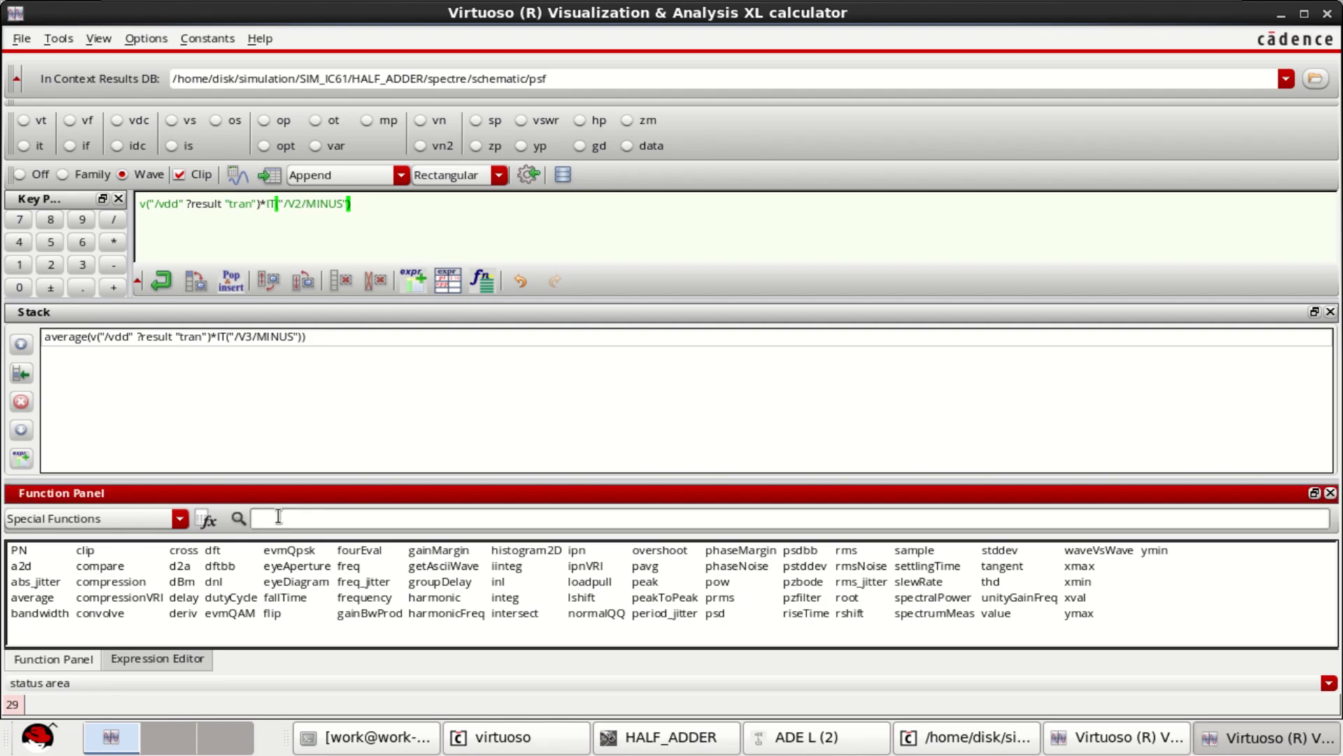
{"action": "type", "text": "aver"}
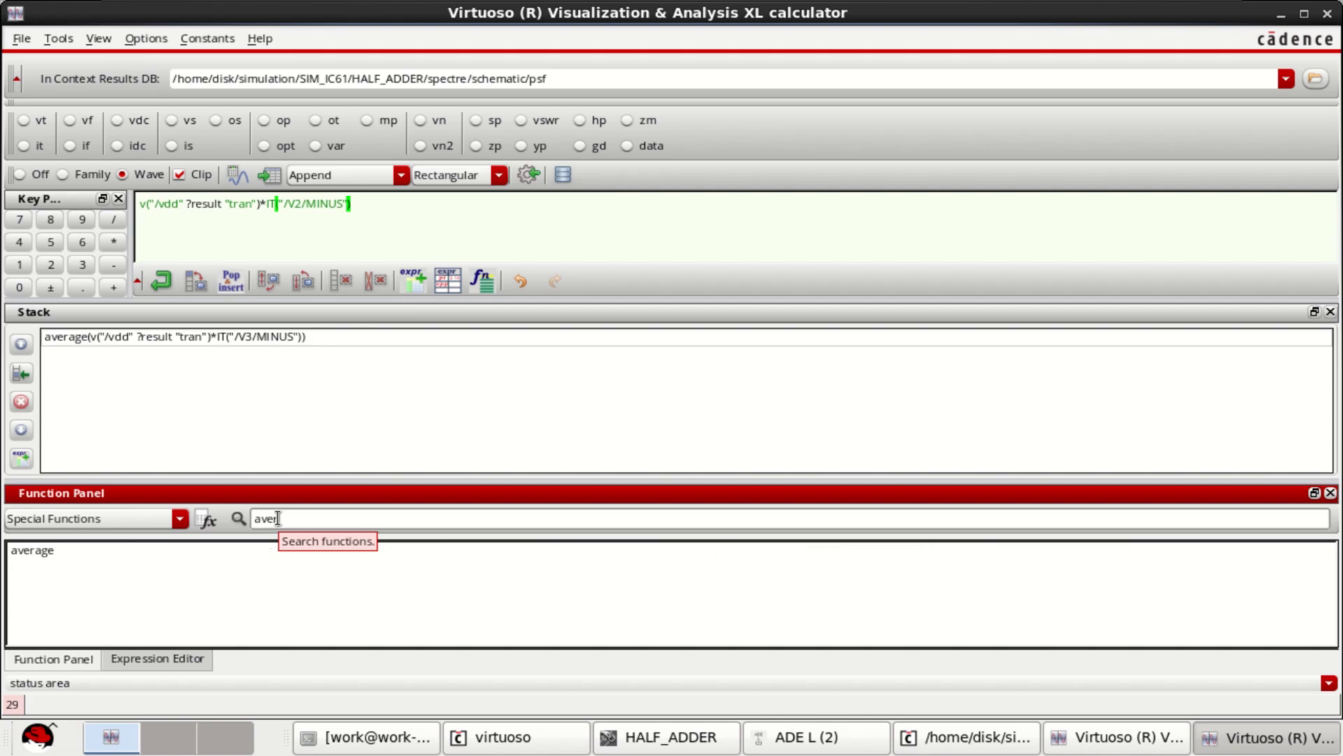
{"action": "left_click", "coordinate": [37, 548]}
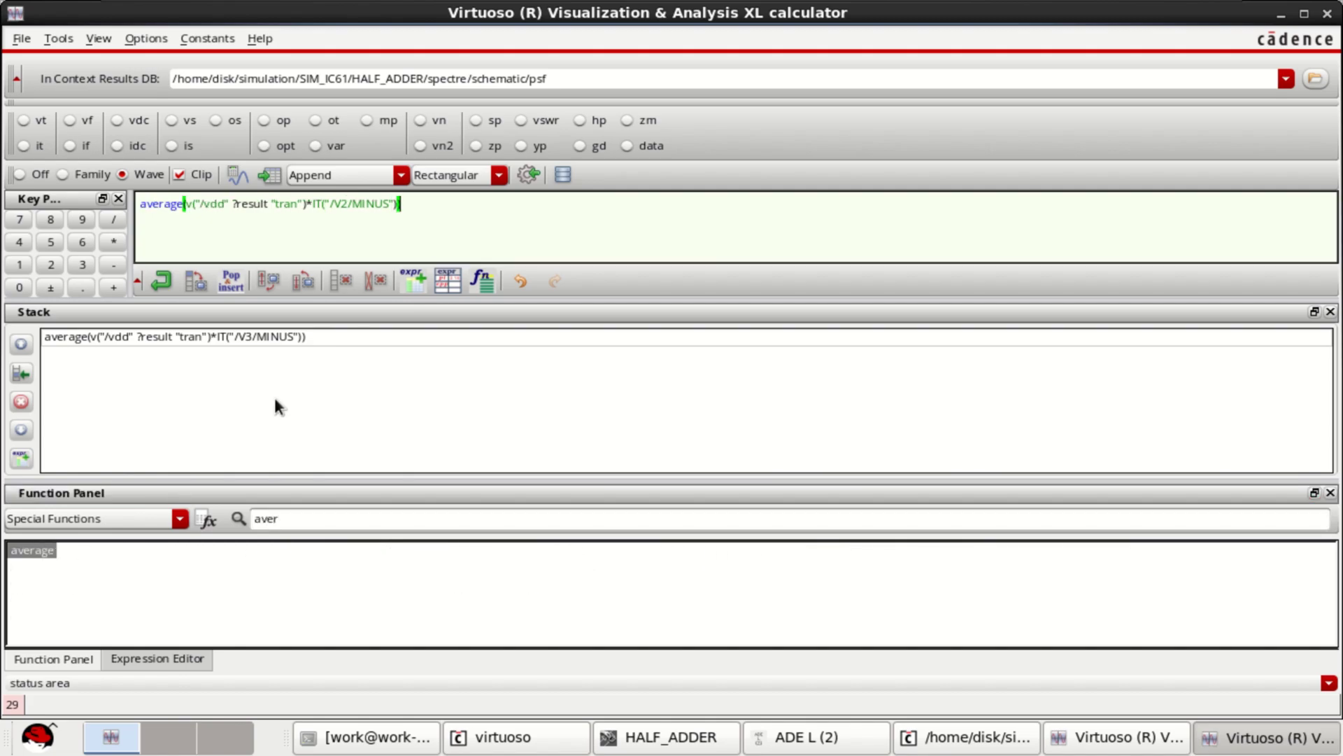
Evaluate the average power expression in a table, and close the table after reading the value.
{"action": "left_click", "coordinate": [271, 175]}
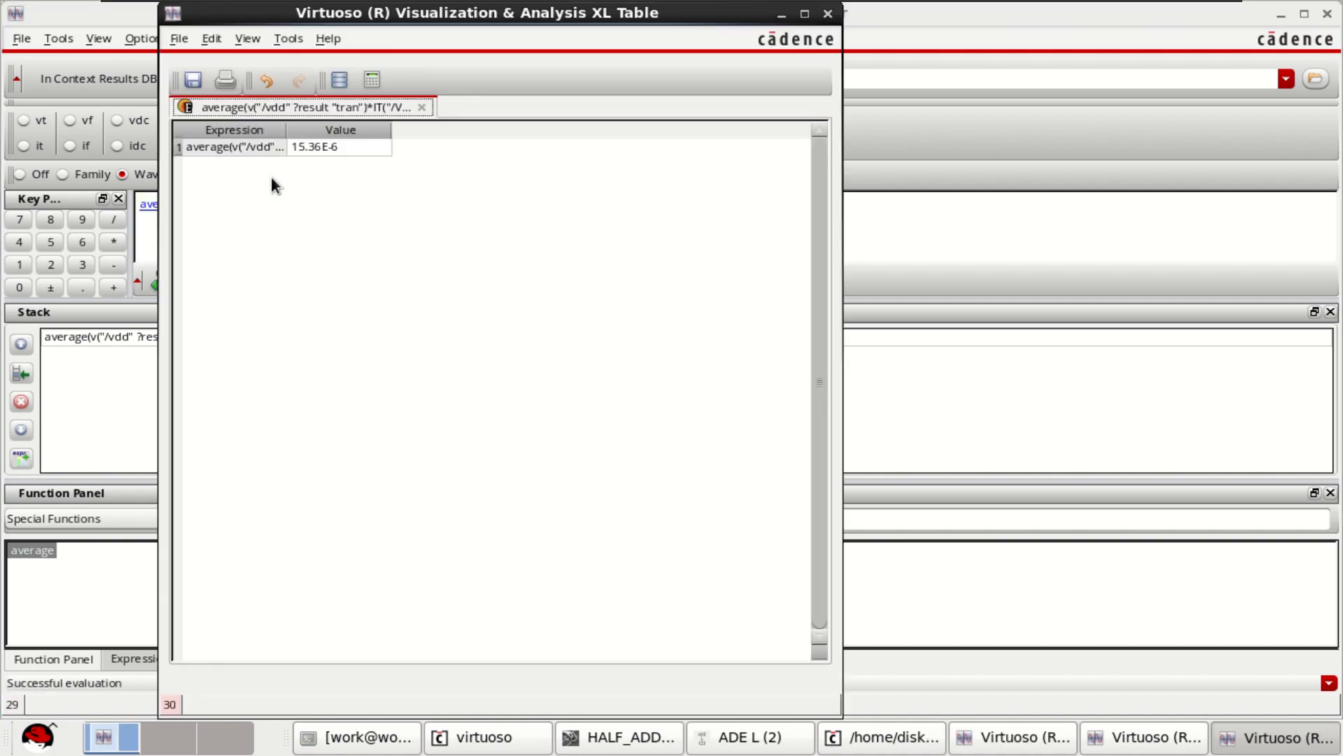
{"action": "left_click", "coordinate": [342, 147]}
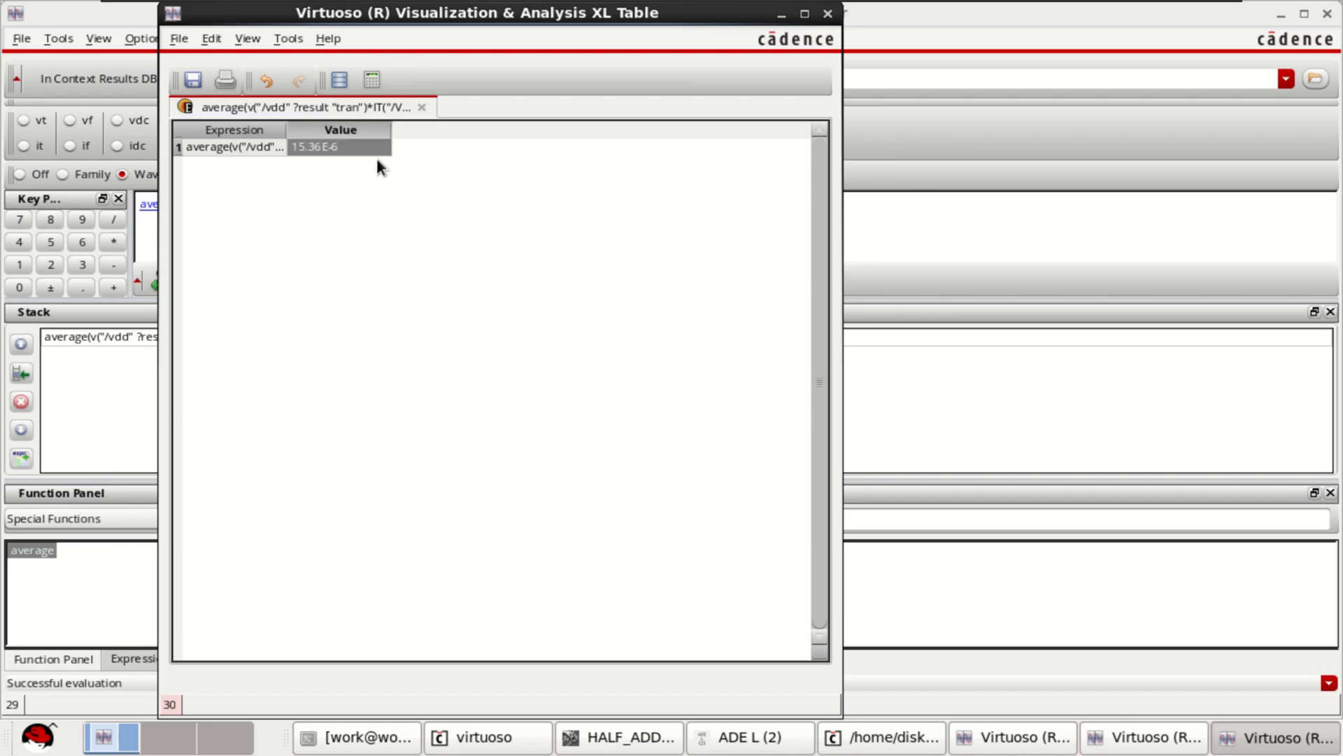
{"action": "left_click", "coordinate": [828, 14]}
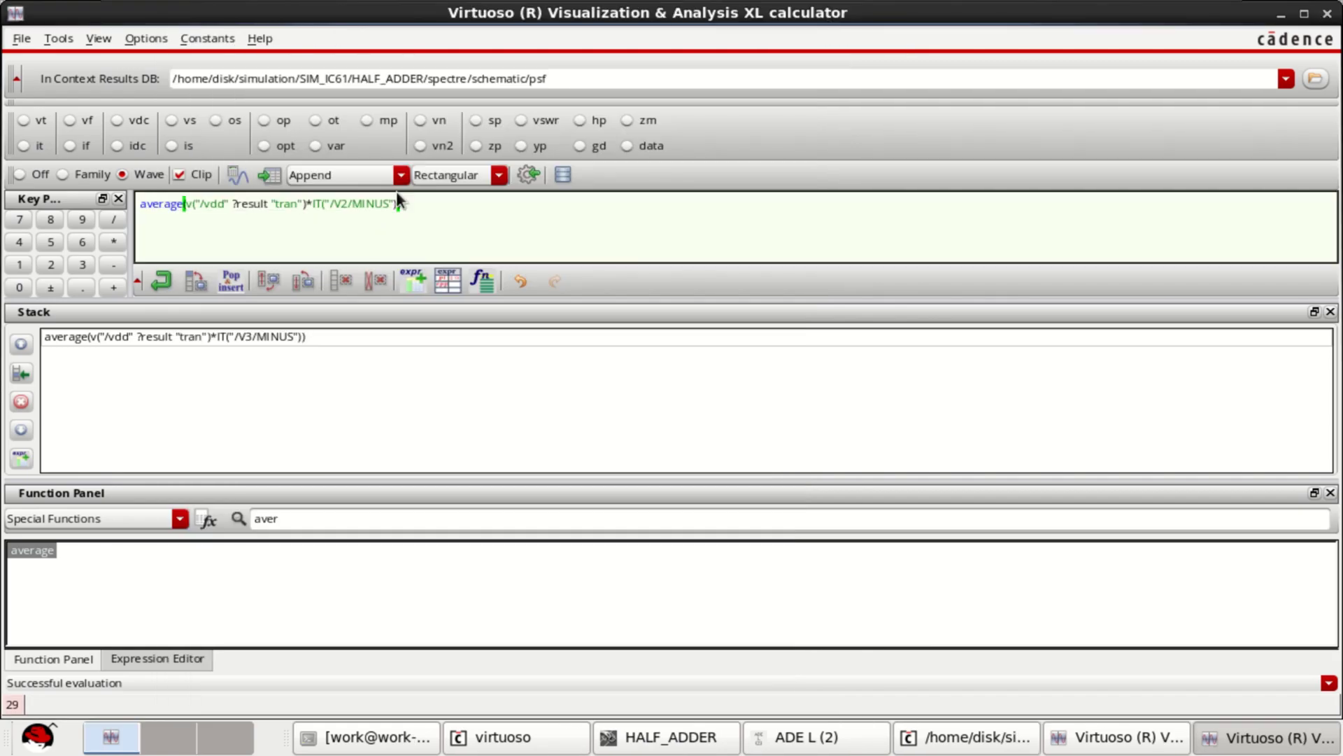
Send the average power expression to the ADE L outputs, and enlarge the outputs list in the ADE L window.
{"action": "left_click", "coordinate": [526, 175]}
{"action": "left_click", "coordinate": [1161, 738]}
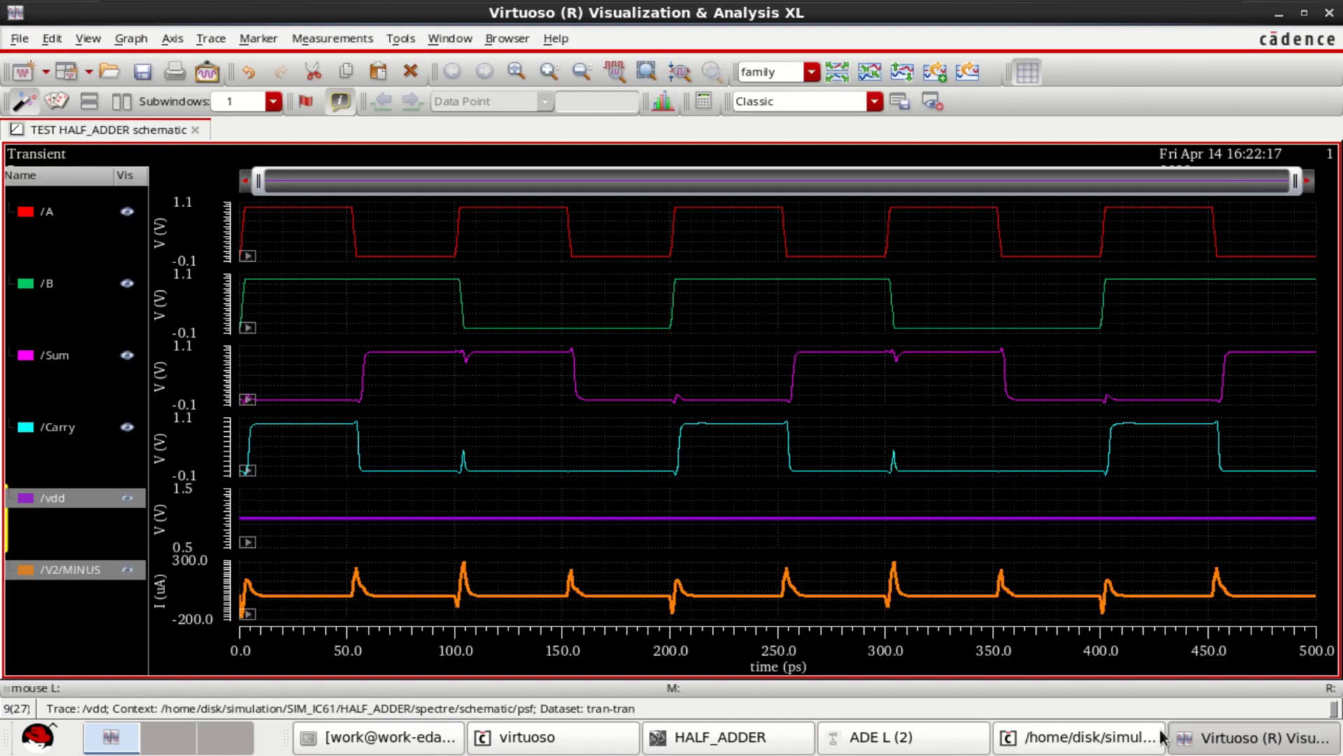
{"action": "left_click", "coordinate": [861, 738]}
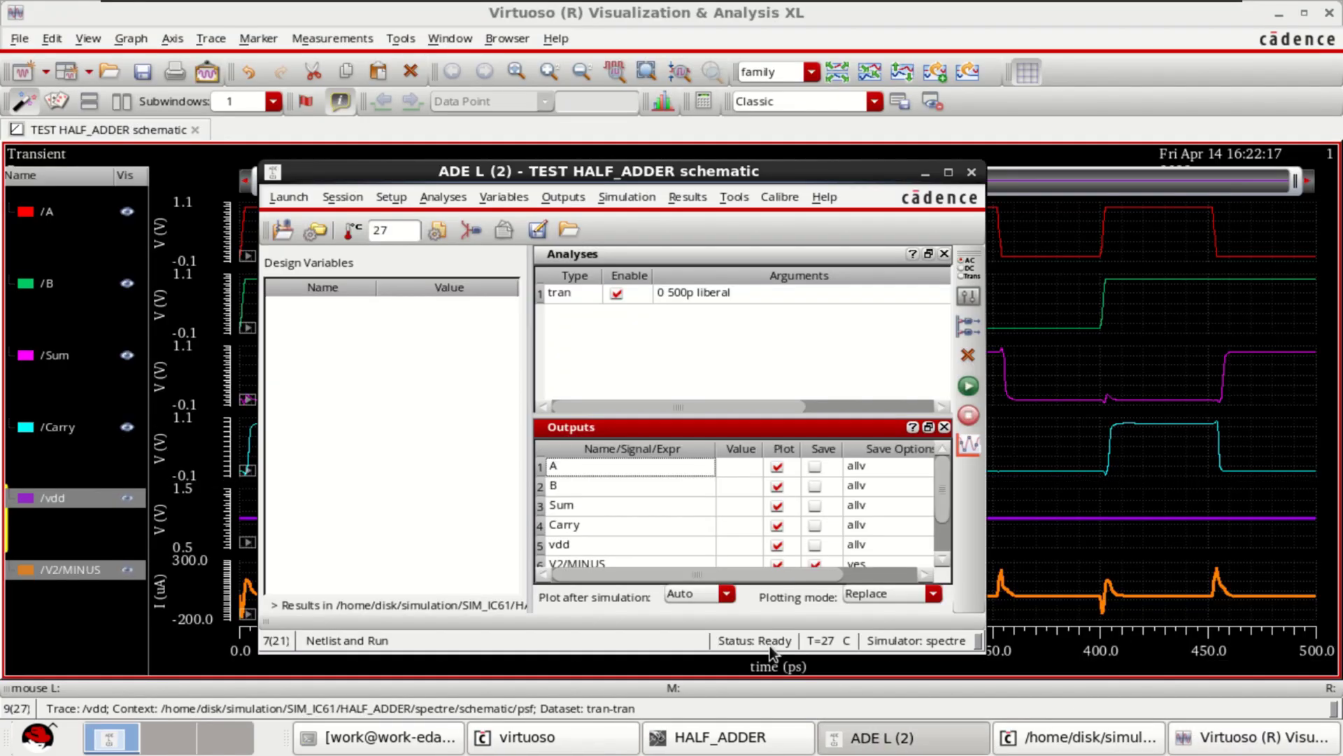
{"action": "scroll", "coordinate": [708, 497], "scroll_direction": "down", "scroll_amount": 1}
{"action": "left_click_drag", "start_coordinate": [746, 417], "coordinate": [747, 348]}
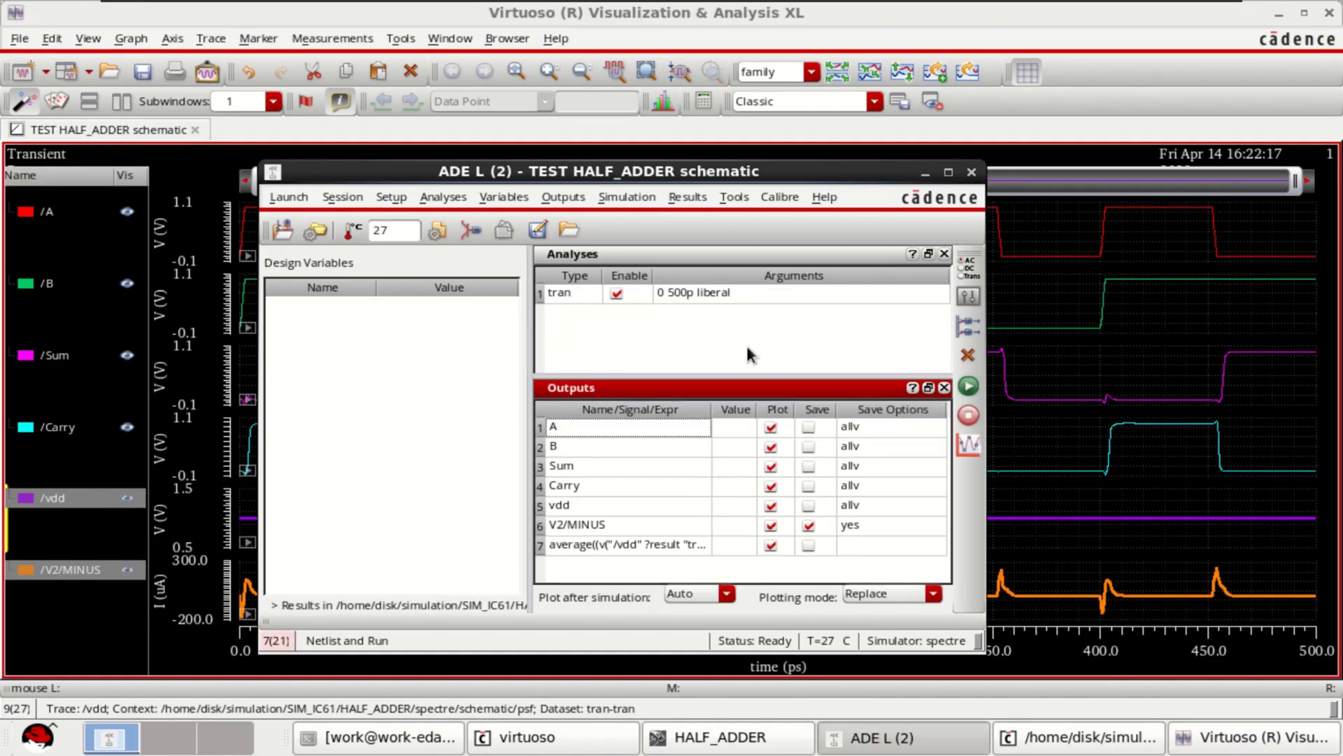
Name the average expression output AvgPower in the output settings and rerun the simulation.
{"action": "double_click", "coordinate": [665, 541]}
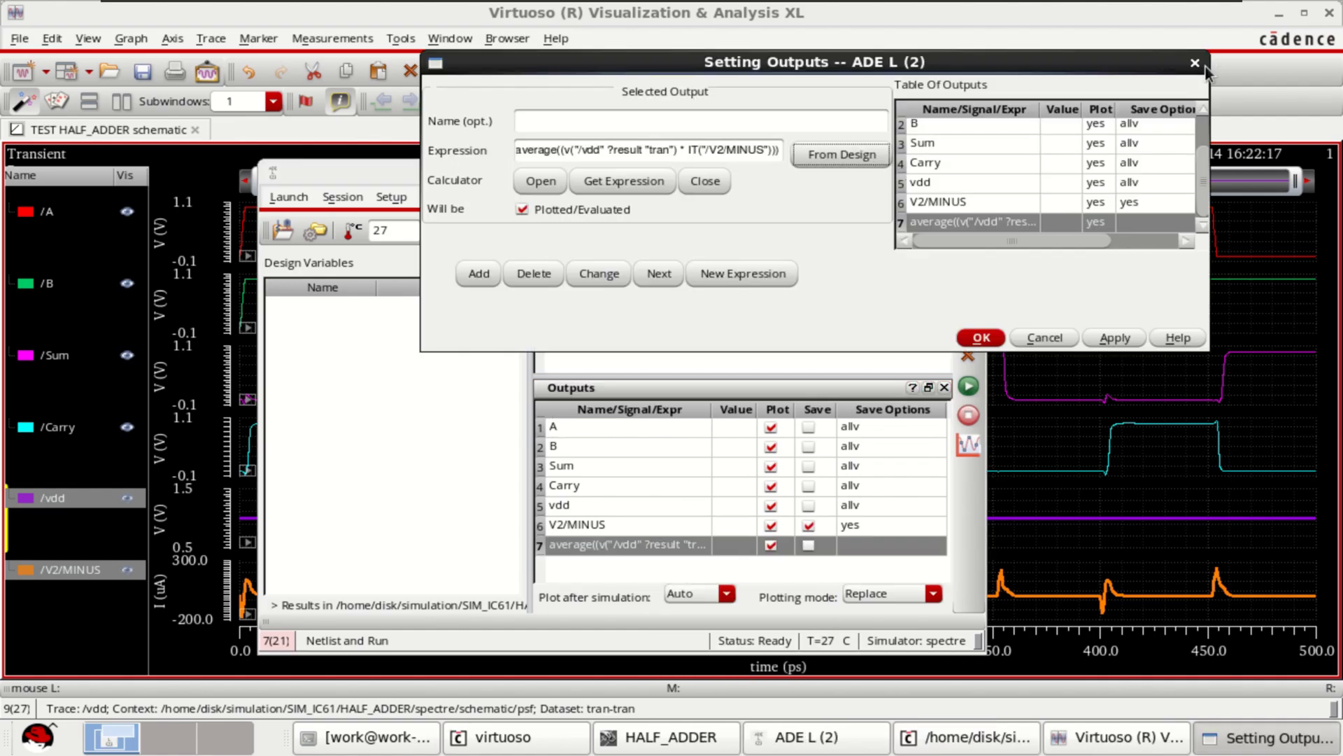
{"action": "left_click", "coordinate": [1197, 63]}
{"action": "right_click", "coordinate": [678, 543]}
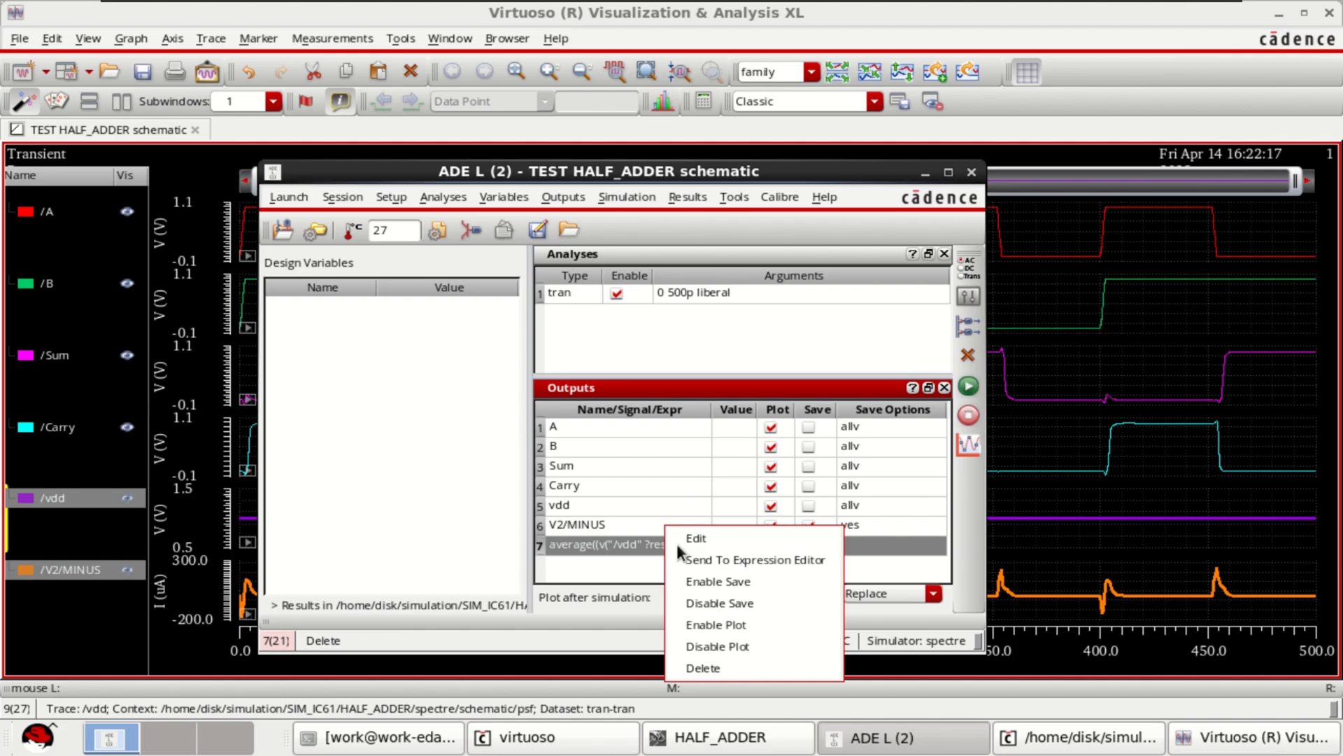
{"action": "left_click", "coordinate": [741, 538]}
{"action": "left_click", "coordinate": [552, 122]}
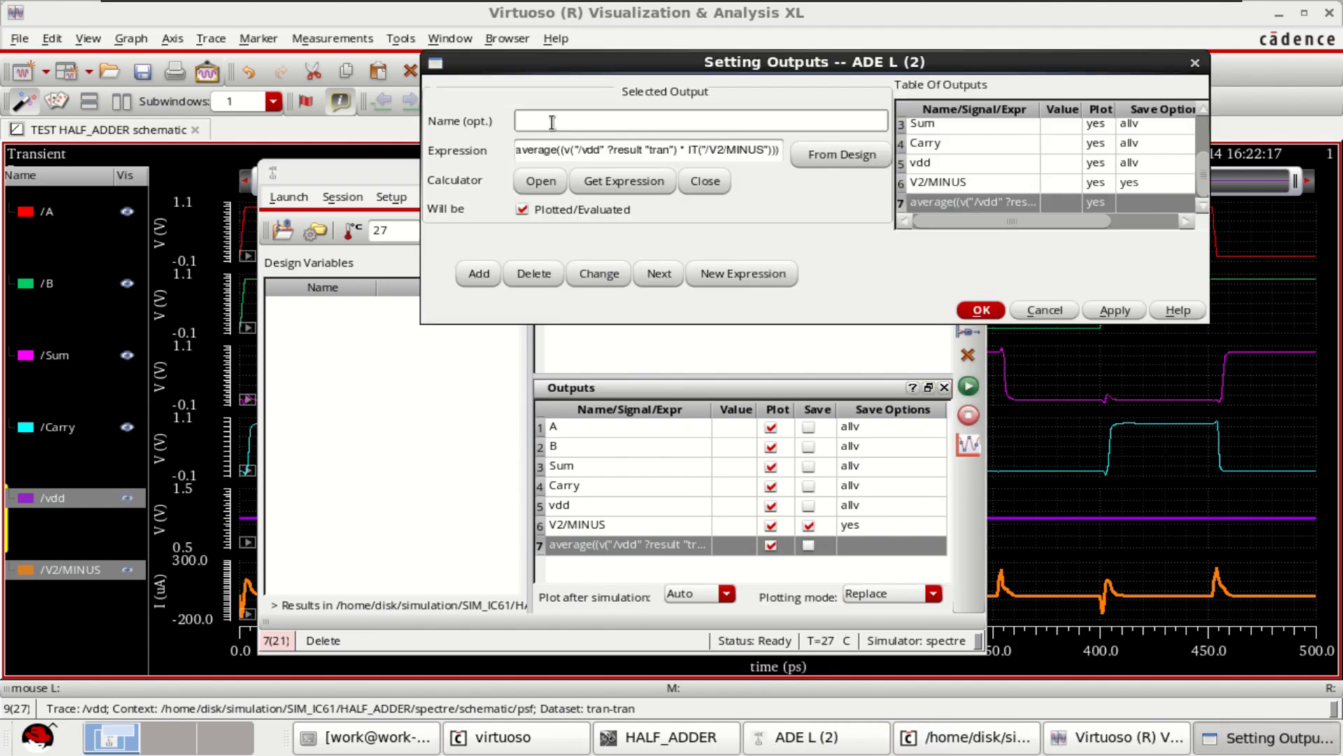
{"action": "type", "text": "AvgPower"}
{"action": "left_click", "coordinate": [979, 310]}
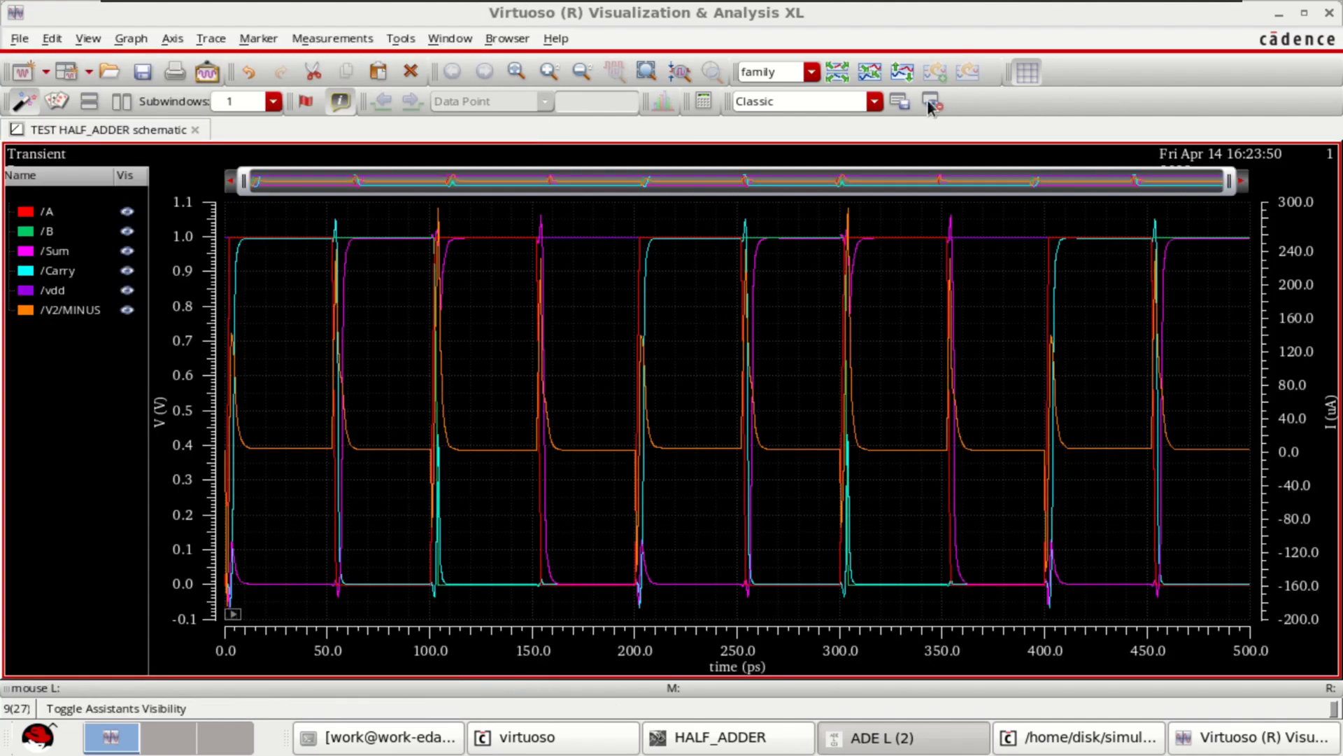
Split the new waveforms into separate strips, and minimize the plot to check AvgPower in a widened ADE L window.
{"action": "left_click", "coordinate": [899, 101]}
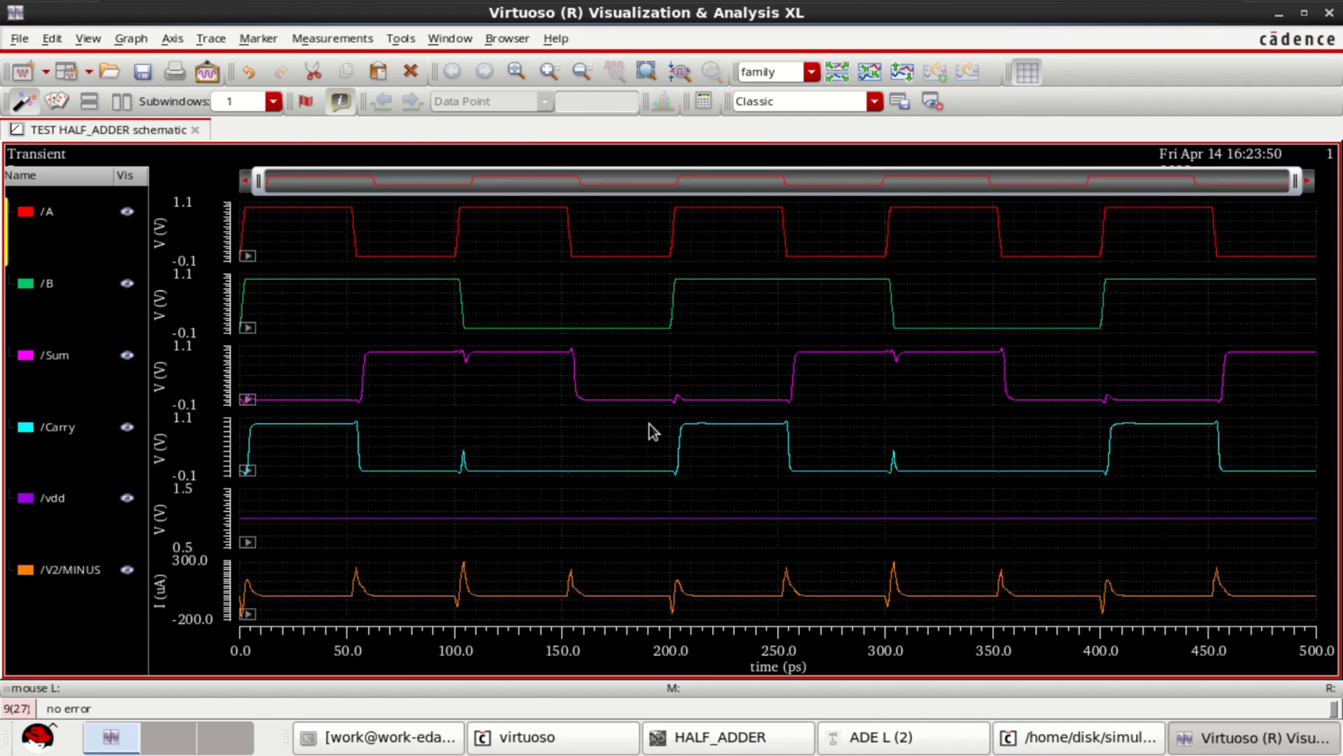
{"action": "left_click", "coordinate": [1290, 17]}
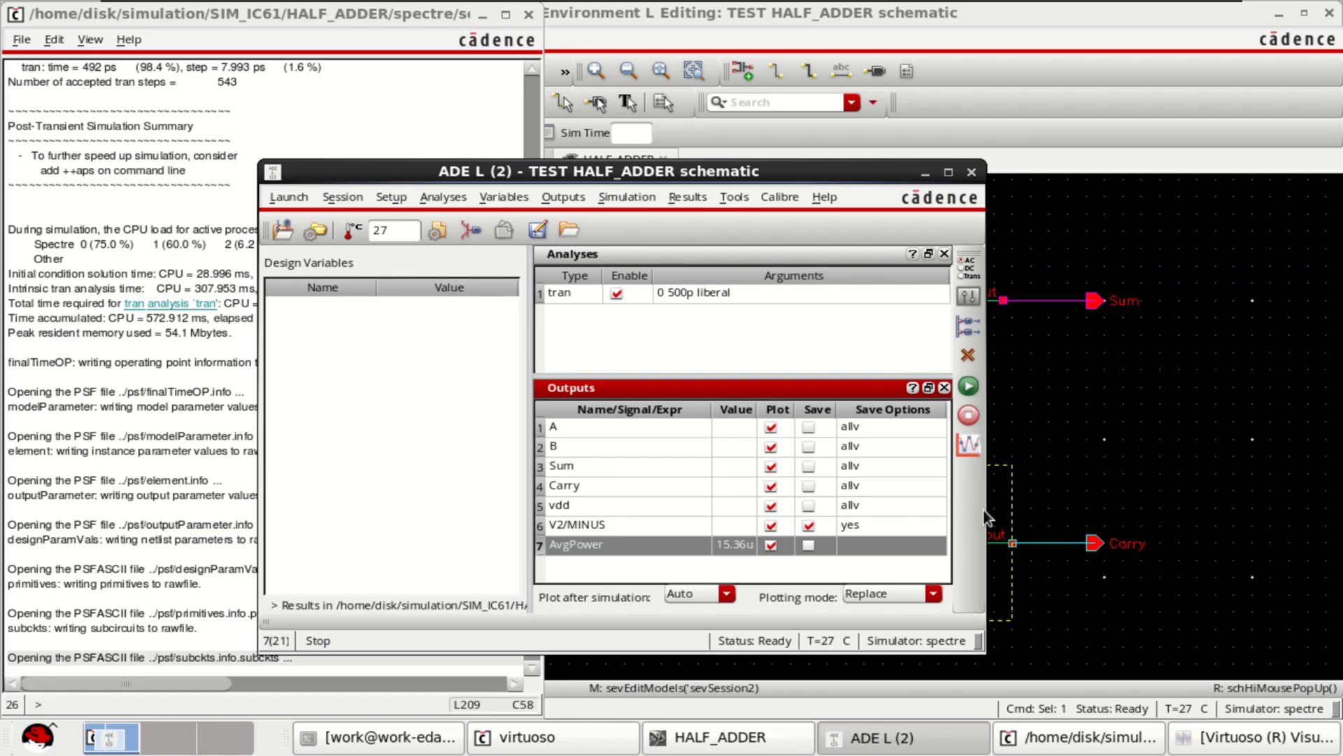
{"action": "left_click_drag", "start_coordinate": [984, 515], "coordinate": [1197, 518]}
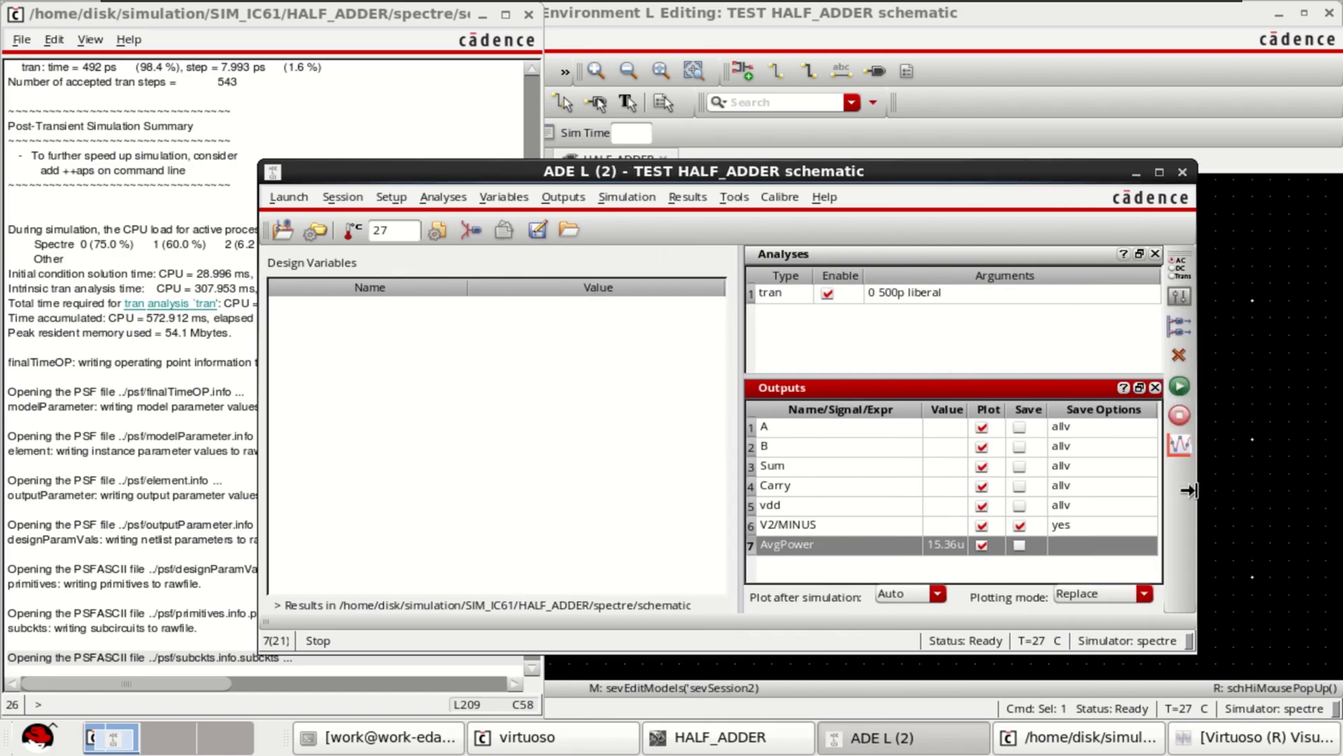